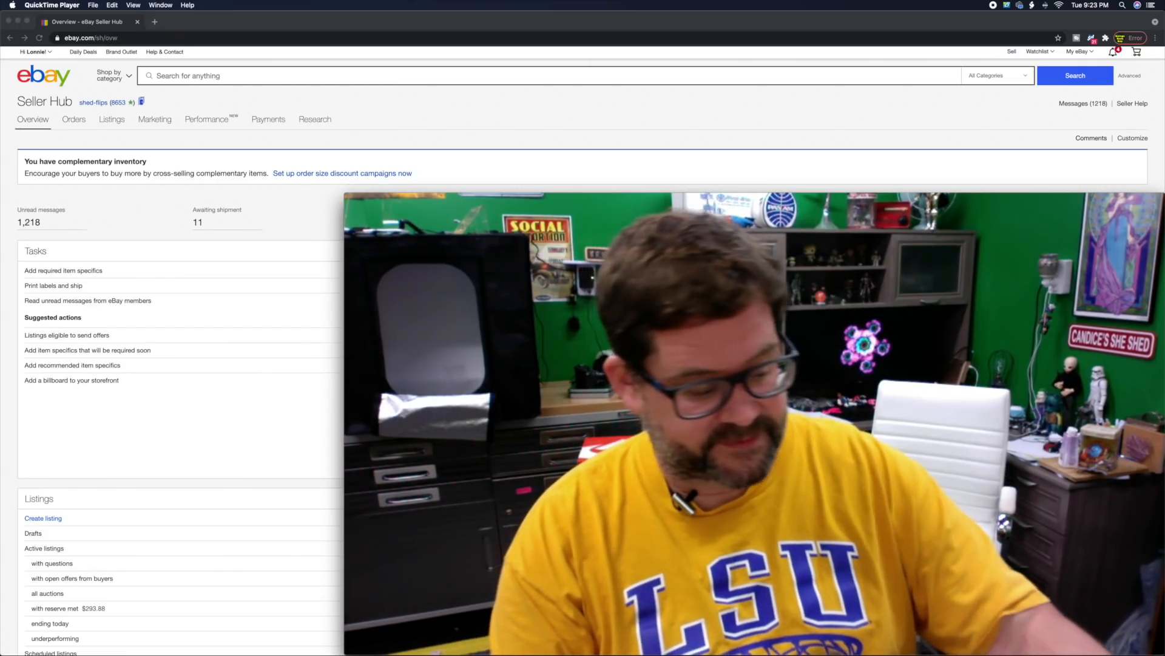
Step: Shrink the movie recording window to uncover the Seller Hub overview and bring the browser to the front
{"action": "mouse_move", "coordinate": [502, 270]}
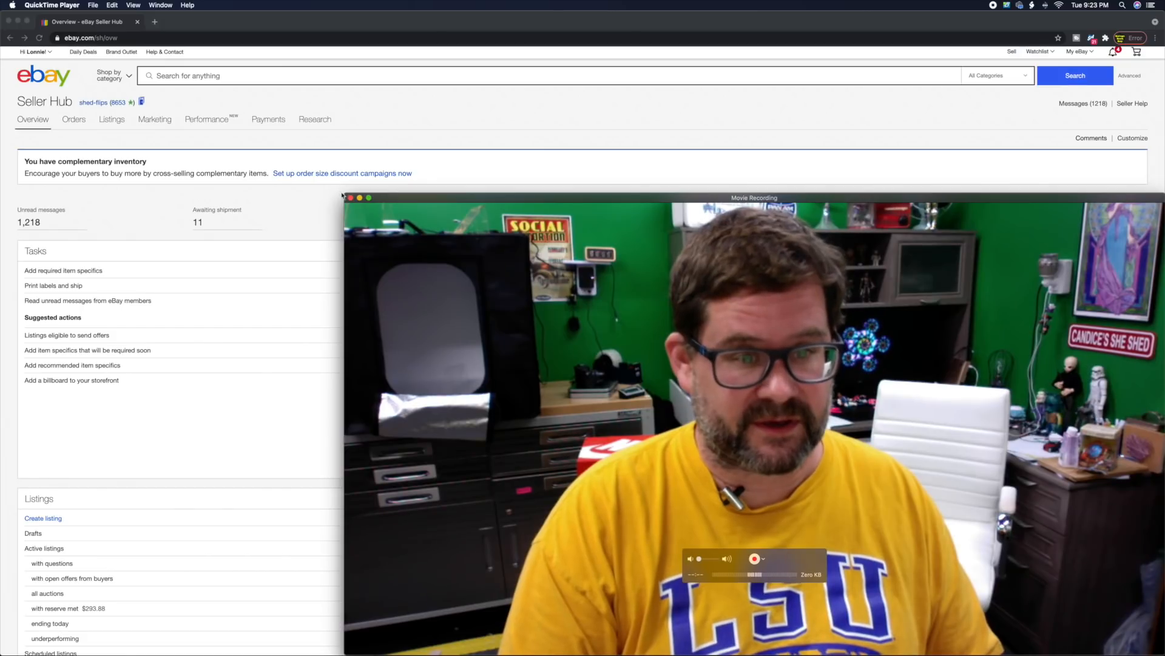
{"action": "left_click_drag", "start_coordinate": [345, 193], "coordinate": [826, 464]}
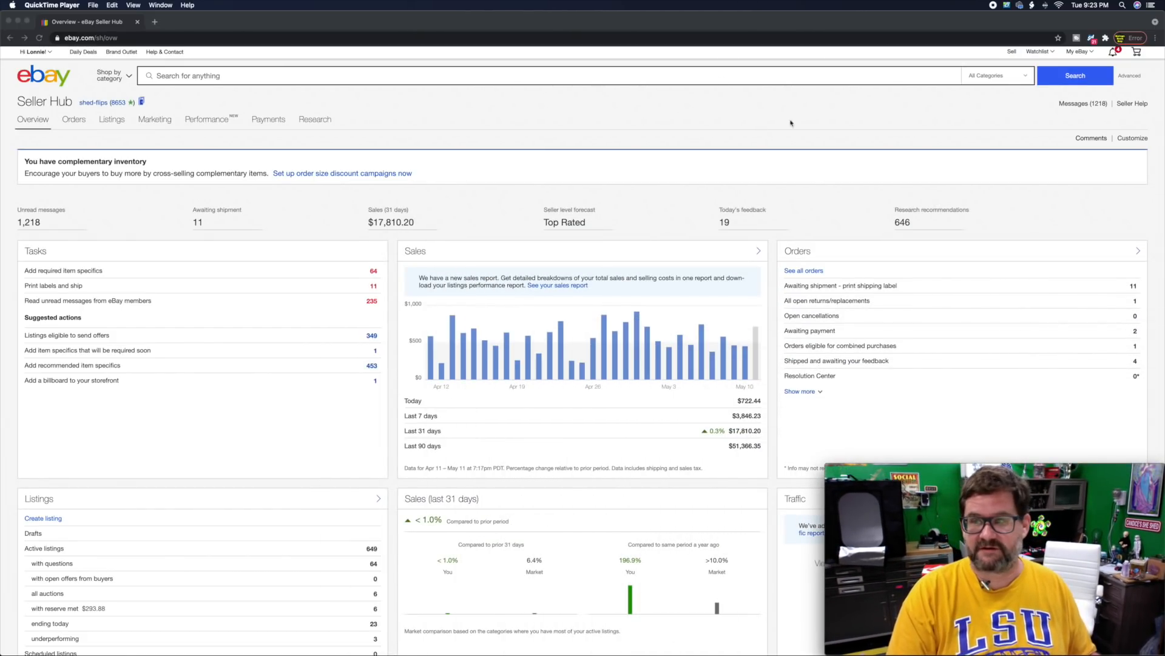
{"action": "left_click", "coordinate": [966, 131]}
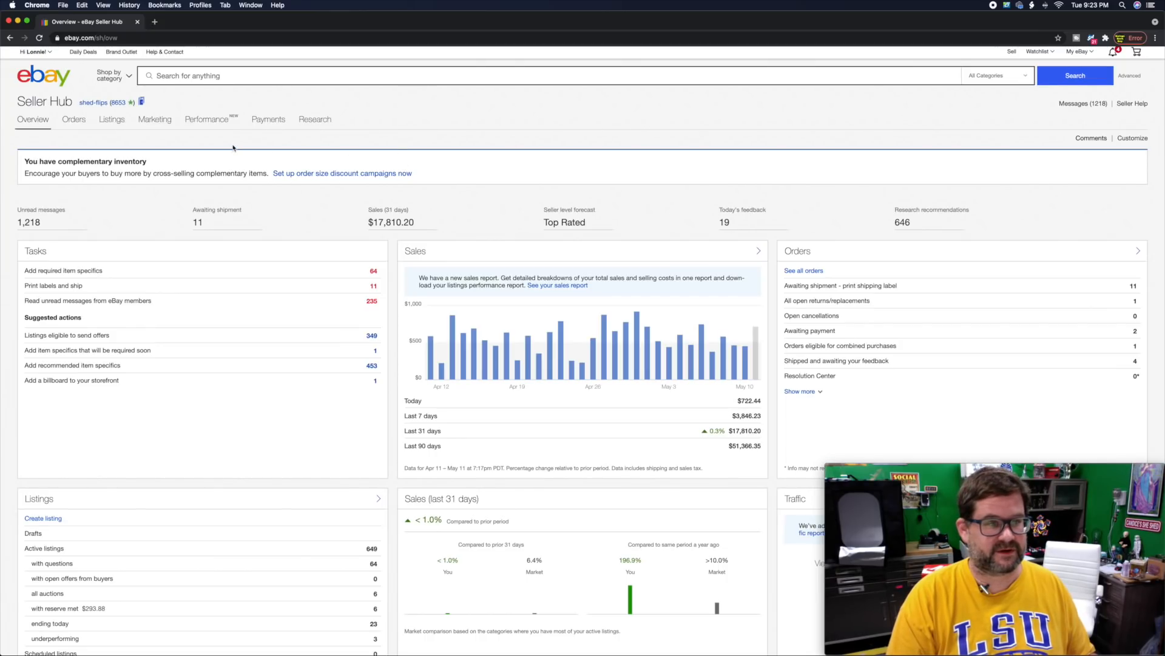
Step: Open the Promotions page from the Marketing section of Seller Hub
{"action": "mouse_move", "coordinate": [266, 123]}
{"action": "mouse_move", "coordinate": [152, 120]}
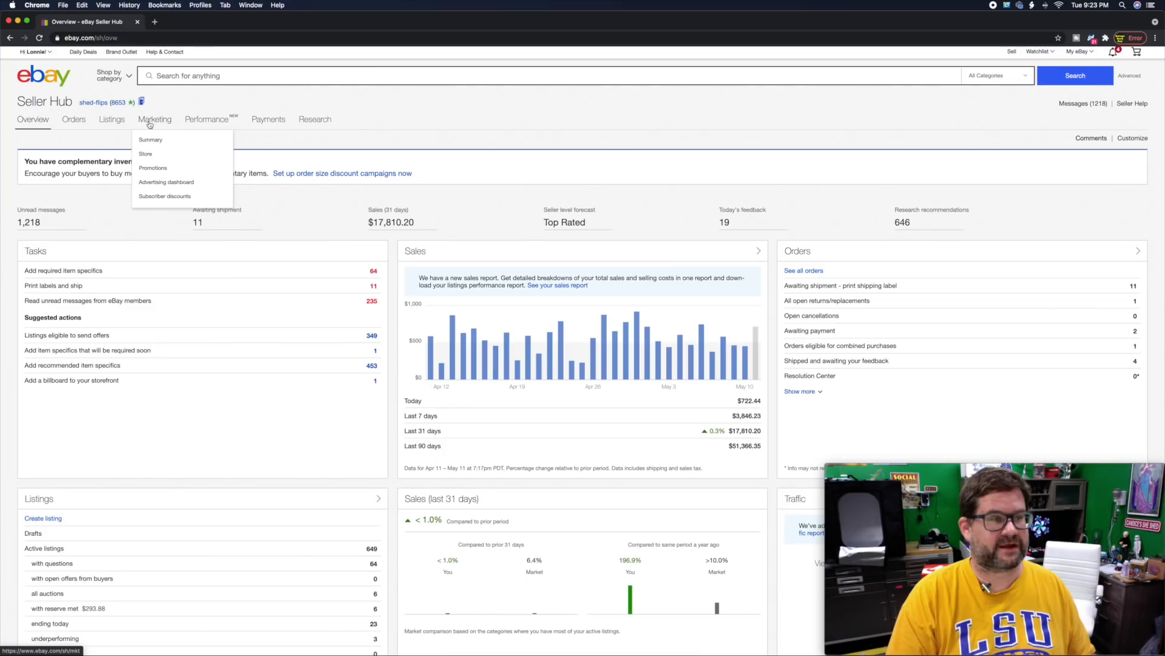
{"action": "left_click", "coordinate": [151, 169]}
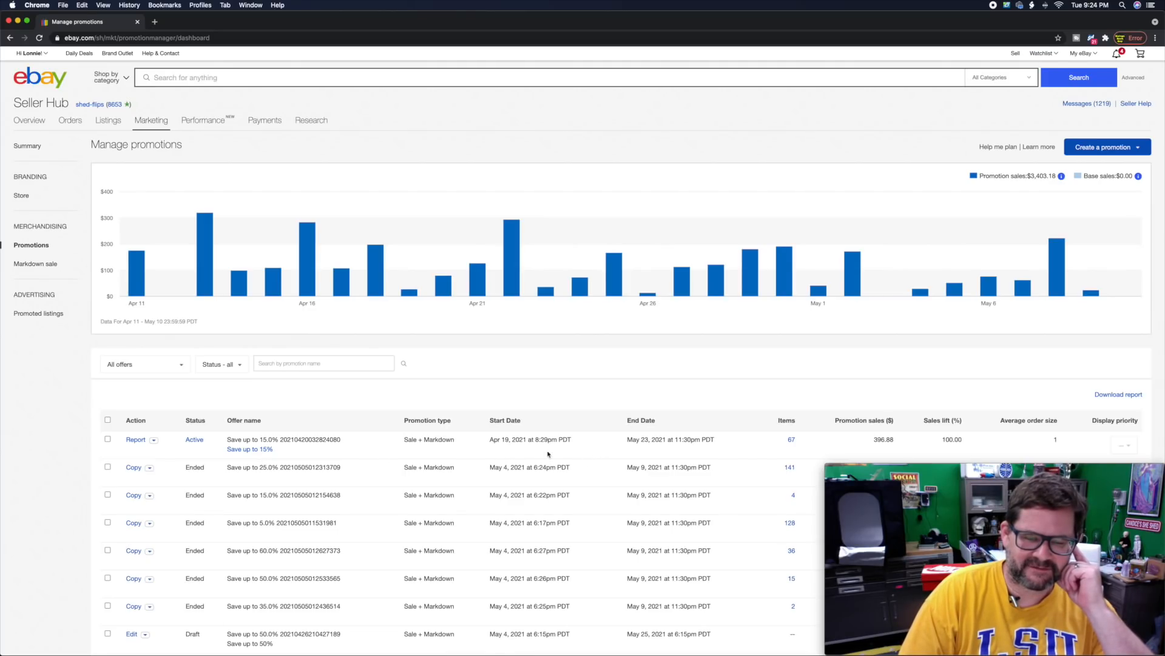
{"action": "left_click", "coordinate": [1093, 5]}
{"action": "left_click", "coordinate": [1092, 6]}
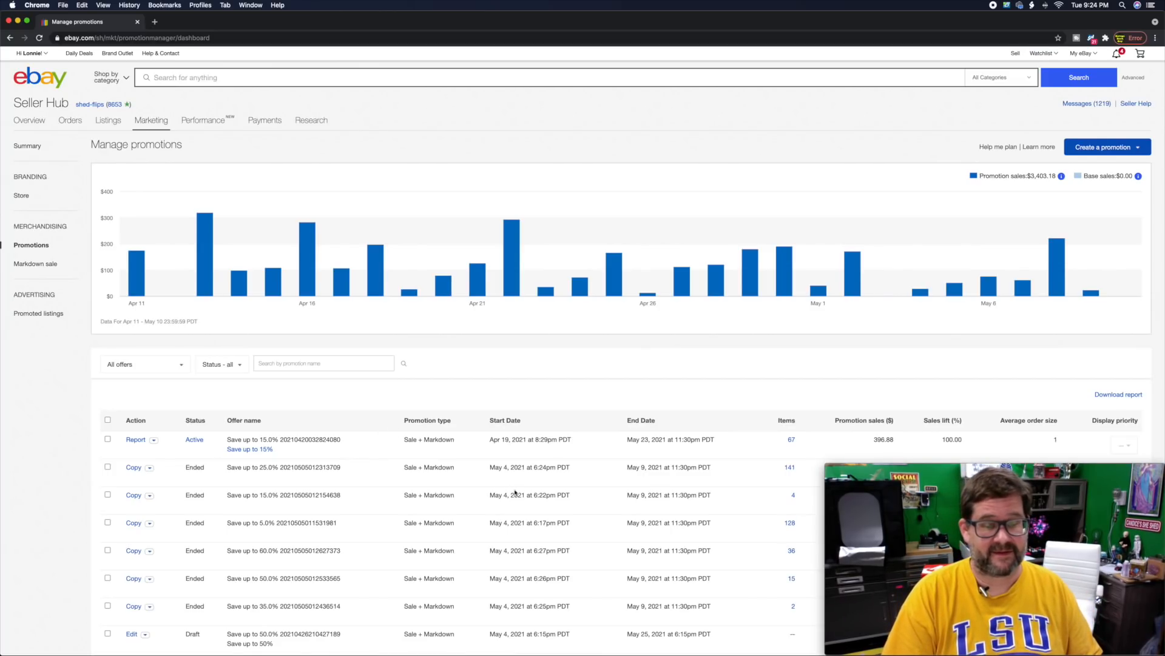
Step: Examine the daily promotion sales figures for several April and May dates in the sales chart
{"action": "mouse_move", "coordinate": [1055, 283]}
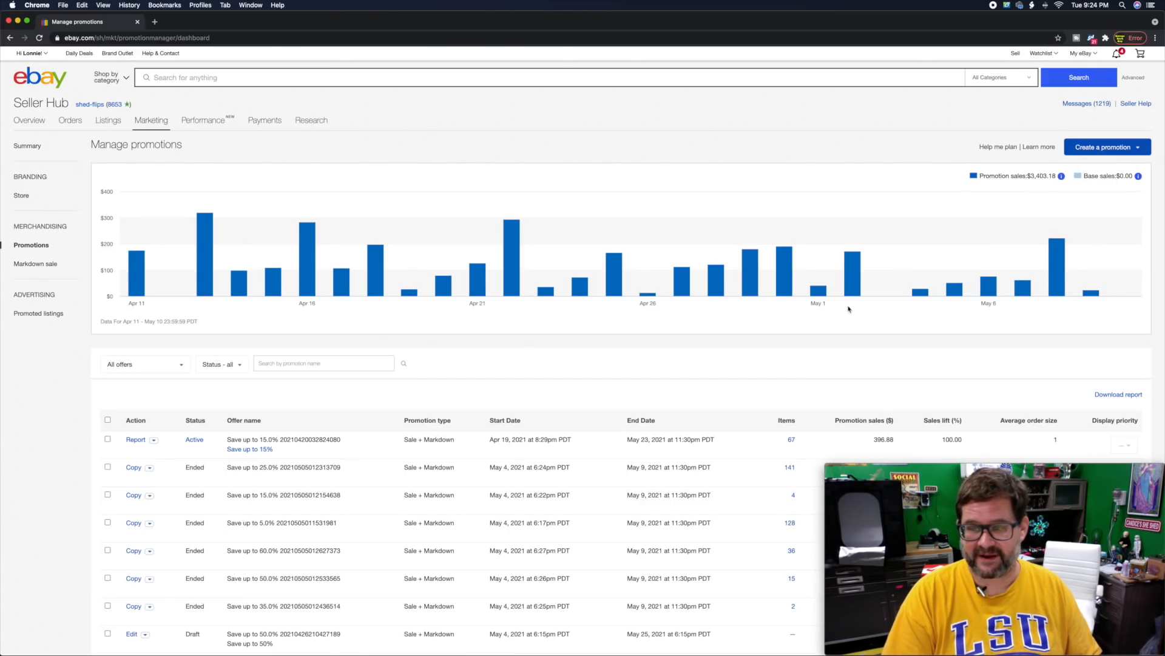
{"action": "mouse_move", "coordinate": [854, 281]}
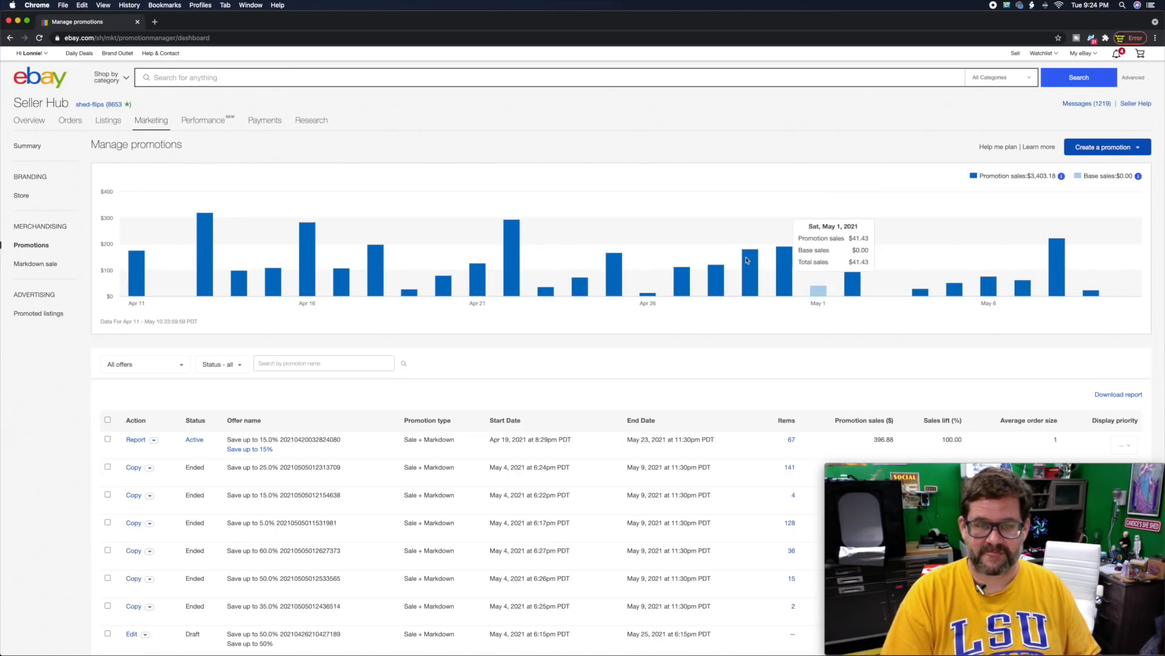
{"action": "mouse_move", "coordinate": [516, 243]}
{"action": "mouse_move", "coordinate": [617, 276]}
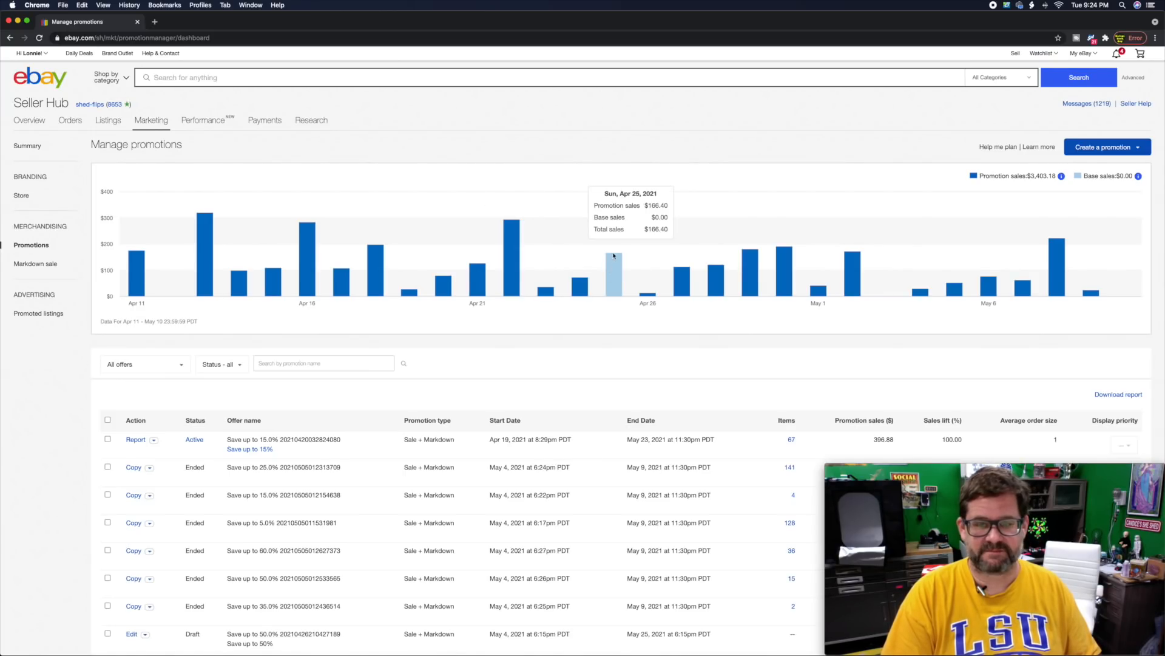
{"action": "mouse_move", "coordinate": [377, 263]}
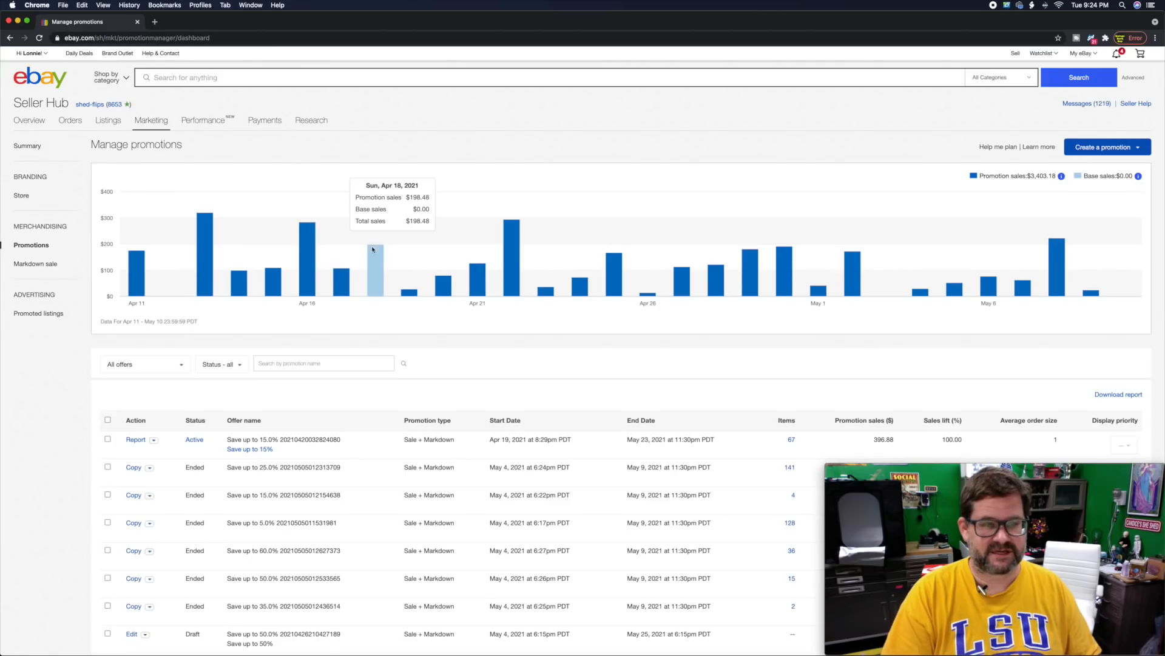
{"action": "mouse_move", "coordinate": [211, 232]}
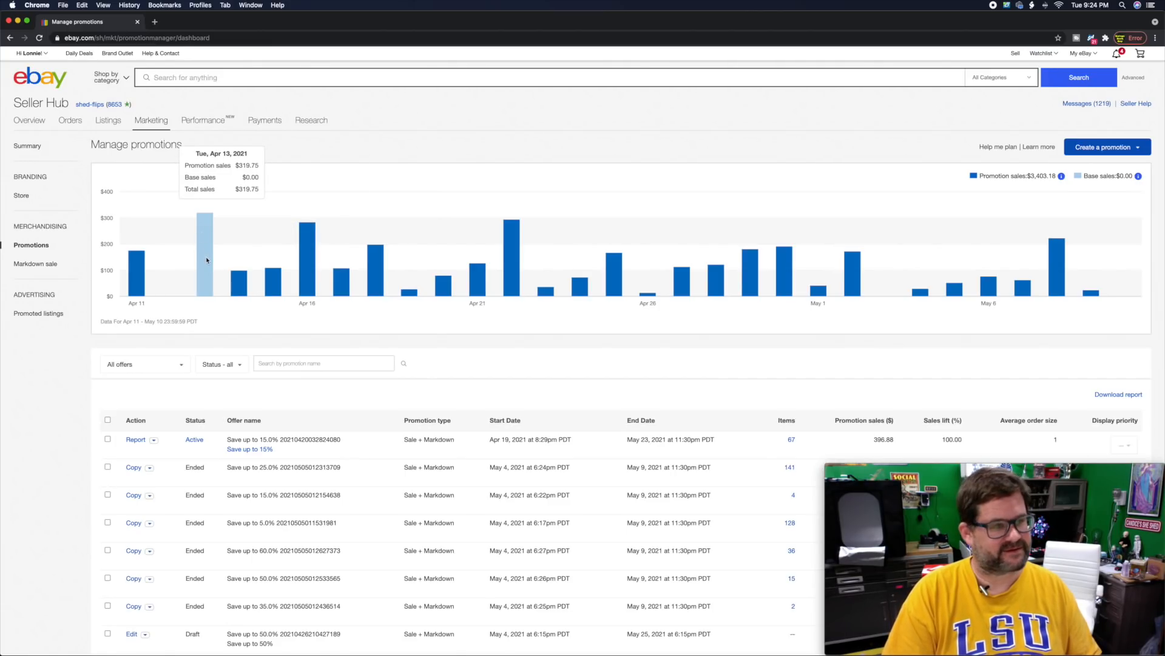
{"action": "mouse_move", "coordinate": [246, 289]}
{"action": "mouse_move", "coordinate": [134, 272]}
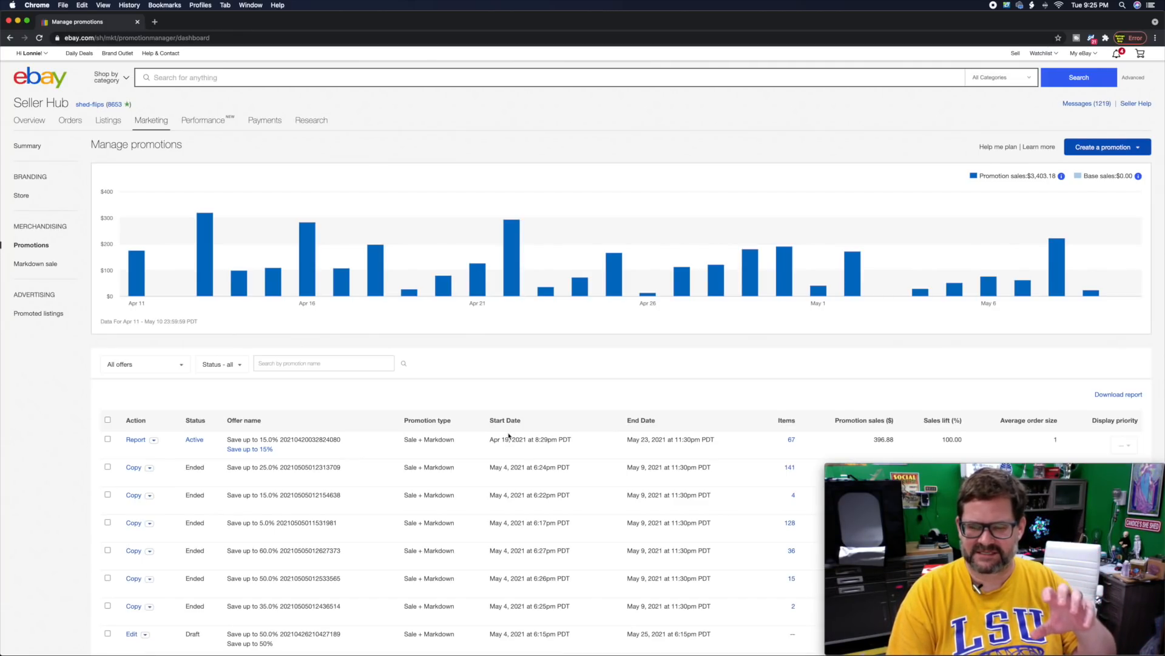
Step: Sort the promotions list by start date and return to the original list order
{"action": "left_click", "coordinate": [565, 423]}
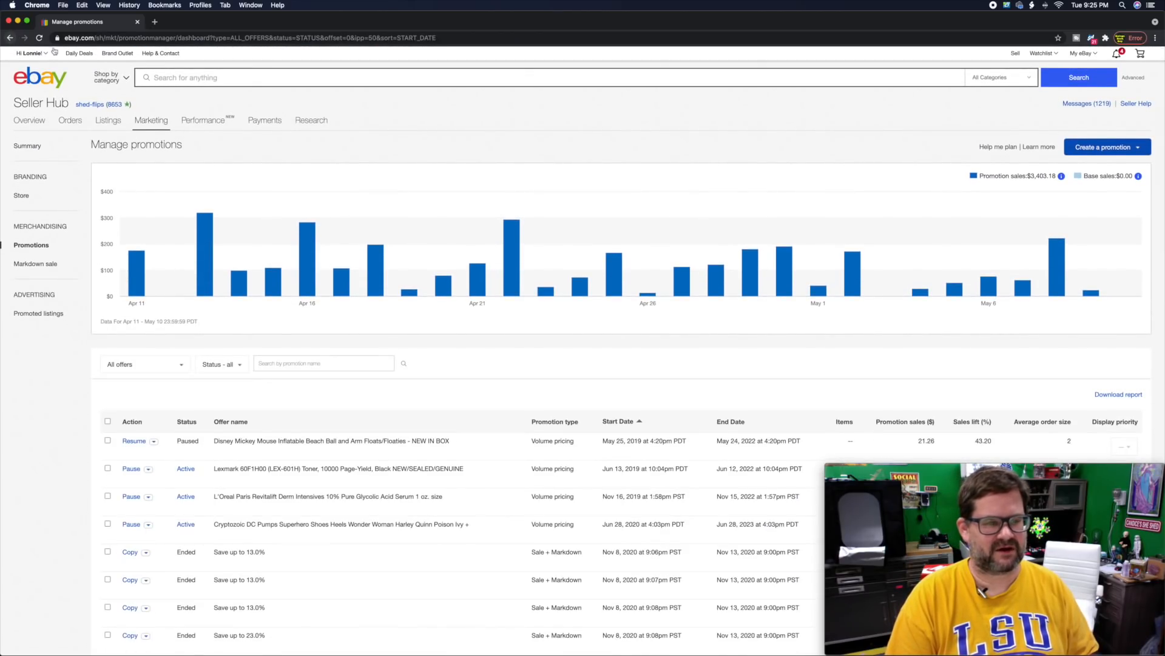
{"action": "left_click", "coordinate": [9, 39]}
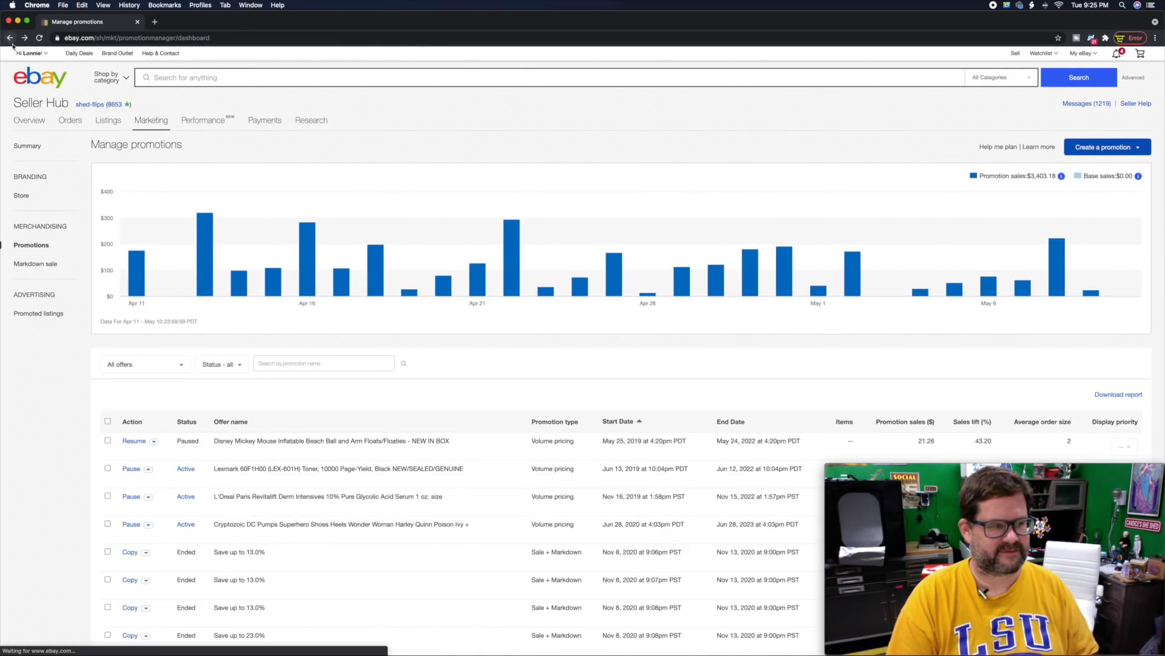
Step: Start a sale event + markdown promotion with 5% off each item and continue to item selection
{"action": "left_click", "coordinate": [1122, 150]}
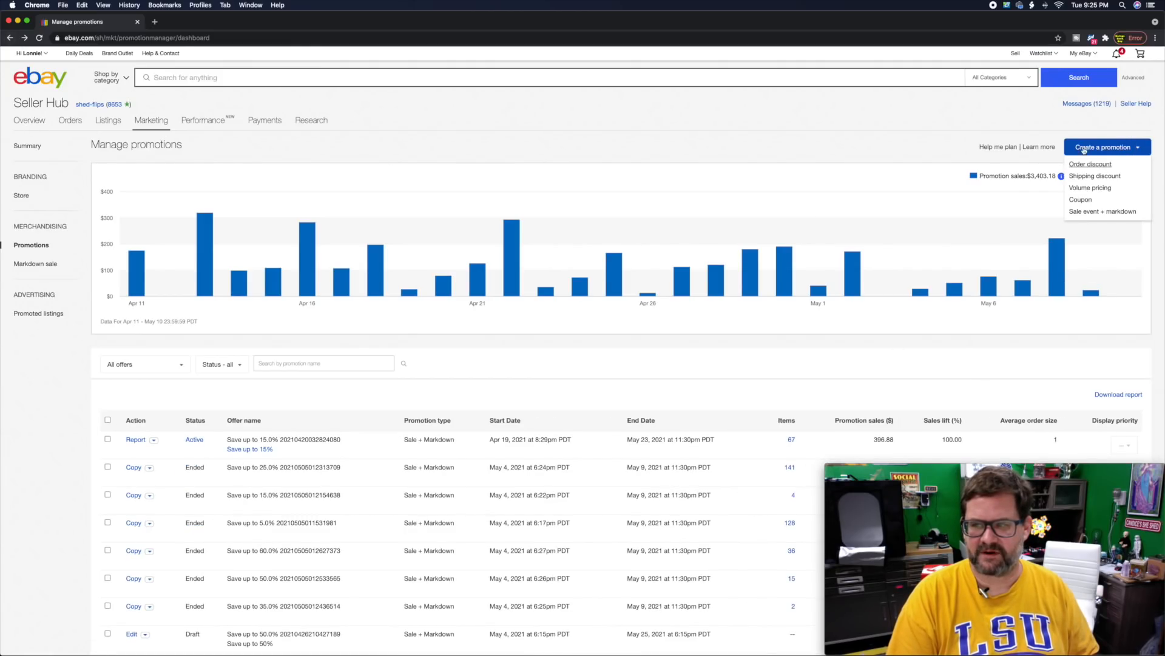
{"action": "left_click", "coordinate": [1094, 213]}
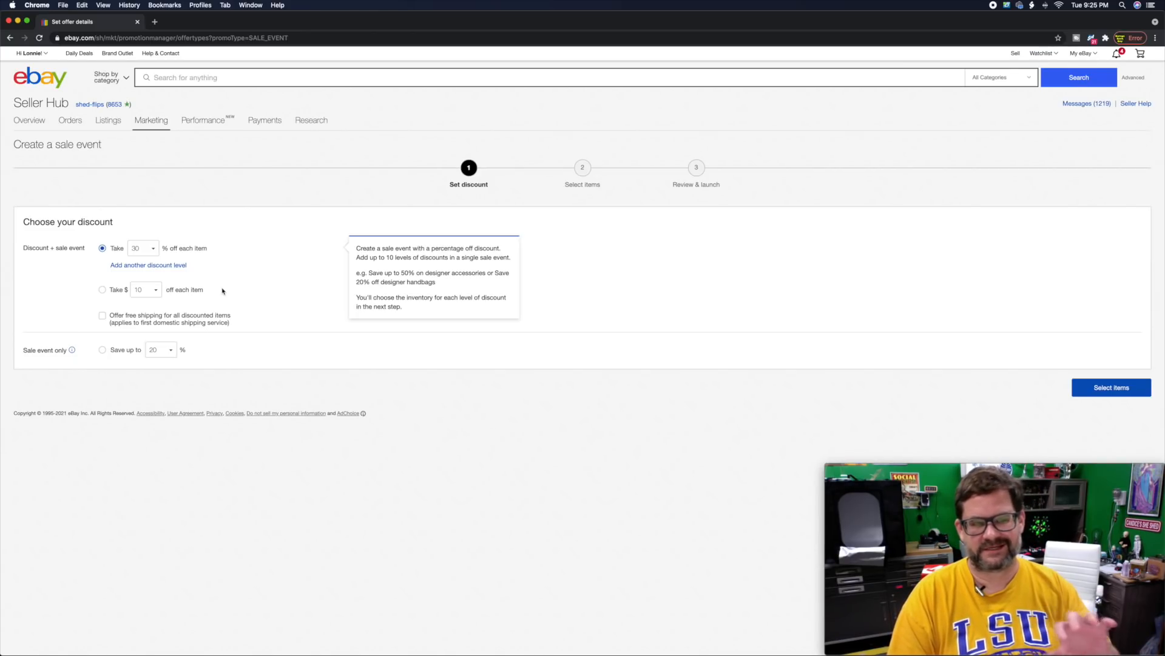
{"action": "left_click", "coordinate": [139, 247]}
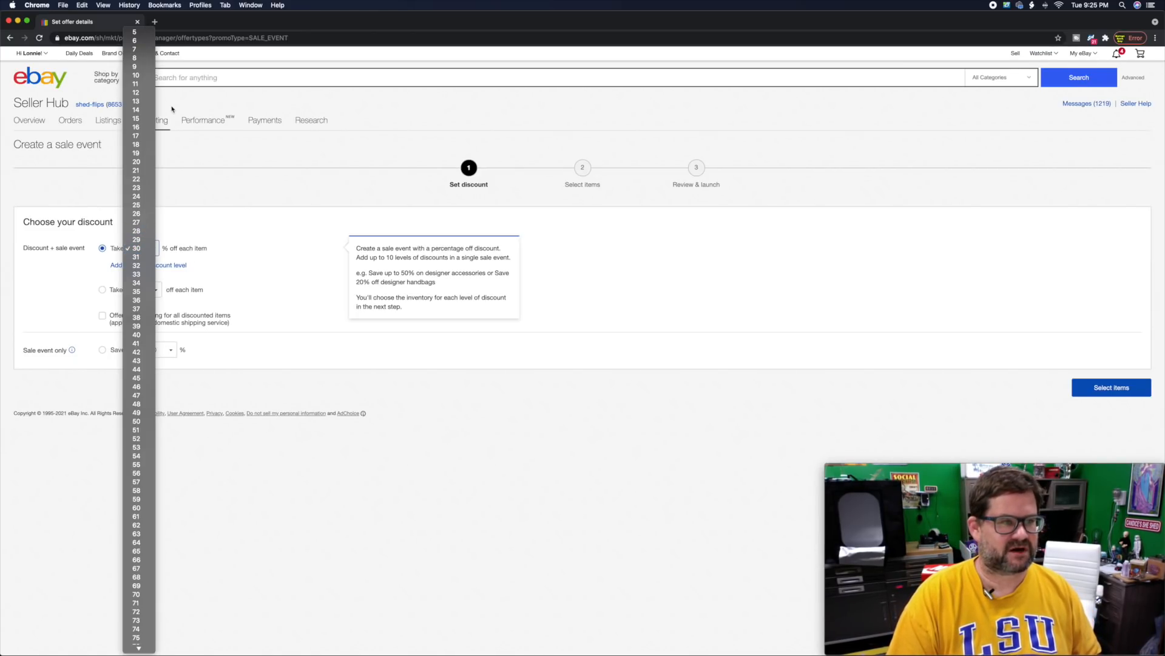
{"action": "left_click", "coordinate": [135, 31]}
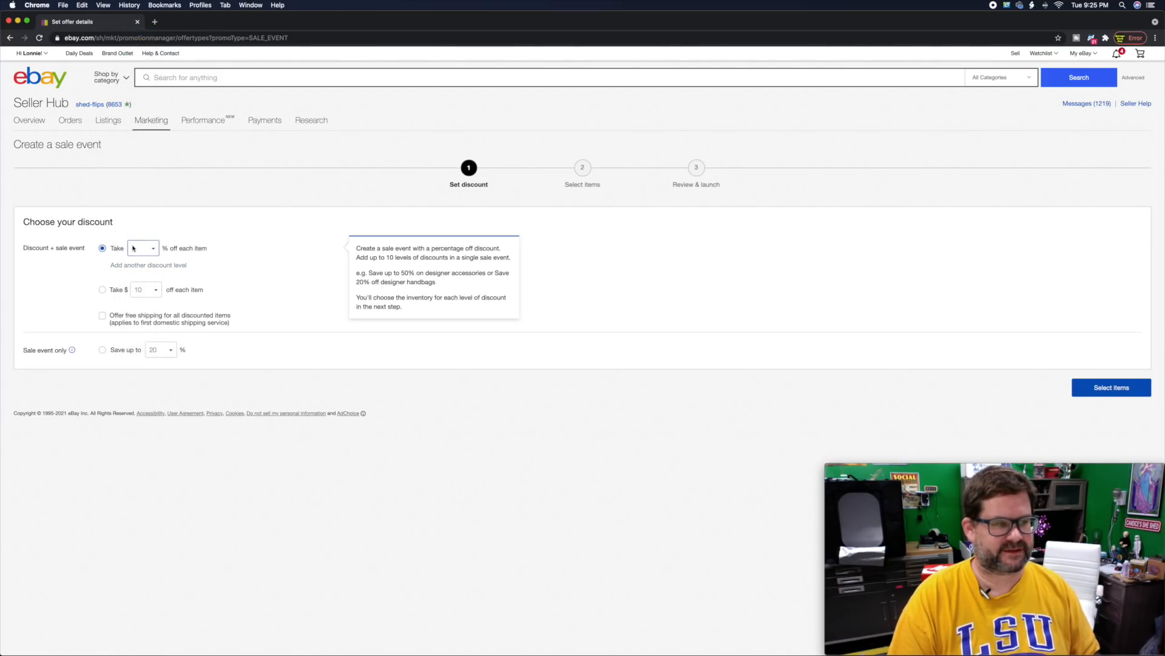
{"action": "left_click", "coordinate": [1109, 387]}
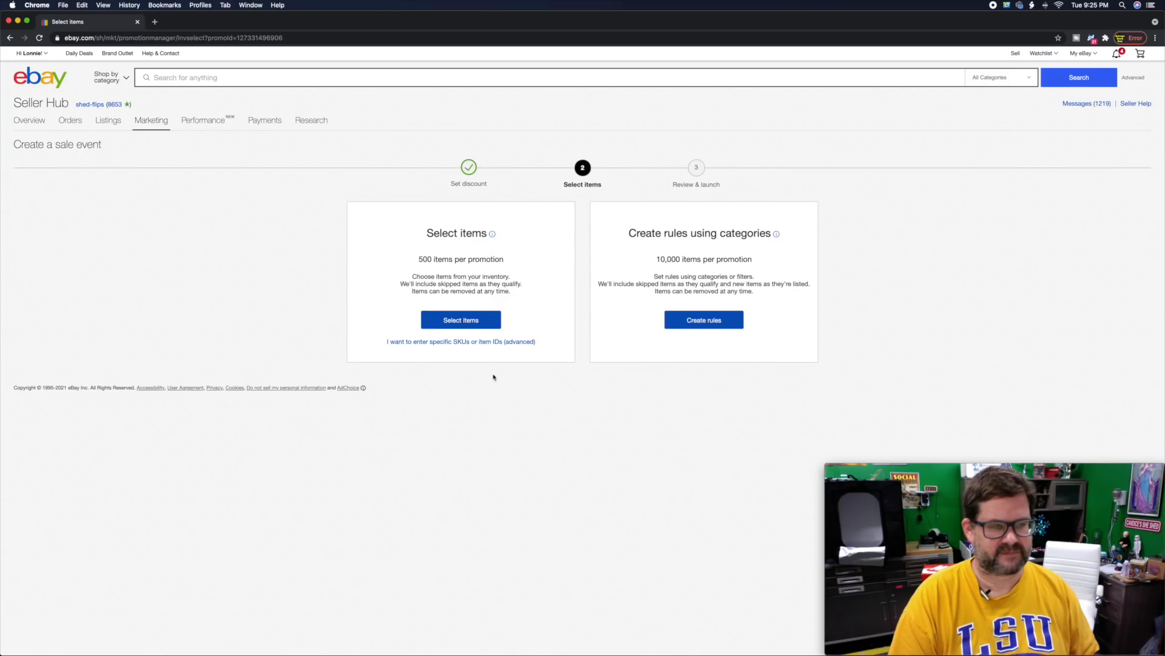
Step: Filter the inventory to items 31 to 90 days on site and select all of them for the 5% discount
{"action": "left_click", "coordinate": [465, 321]}
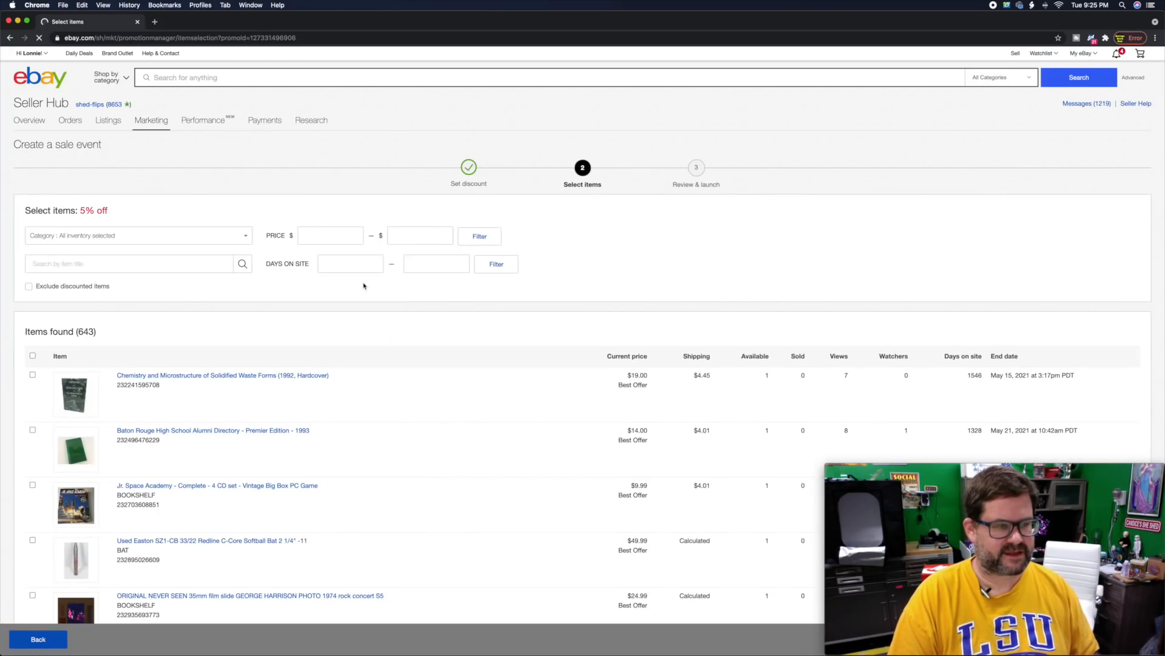
{"action": "left_click", "coordinate": [355, 262]}
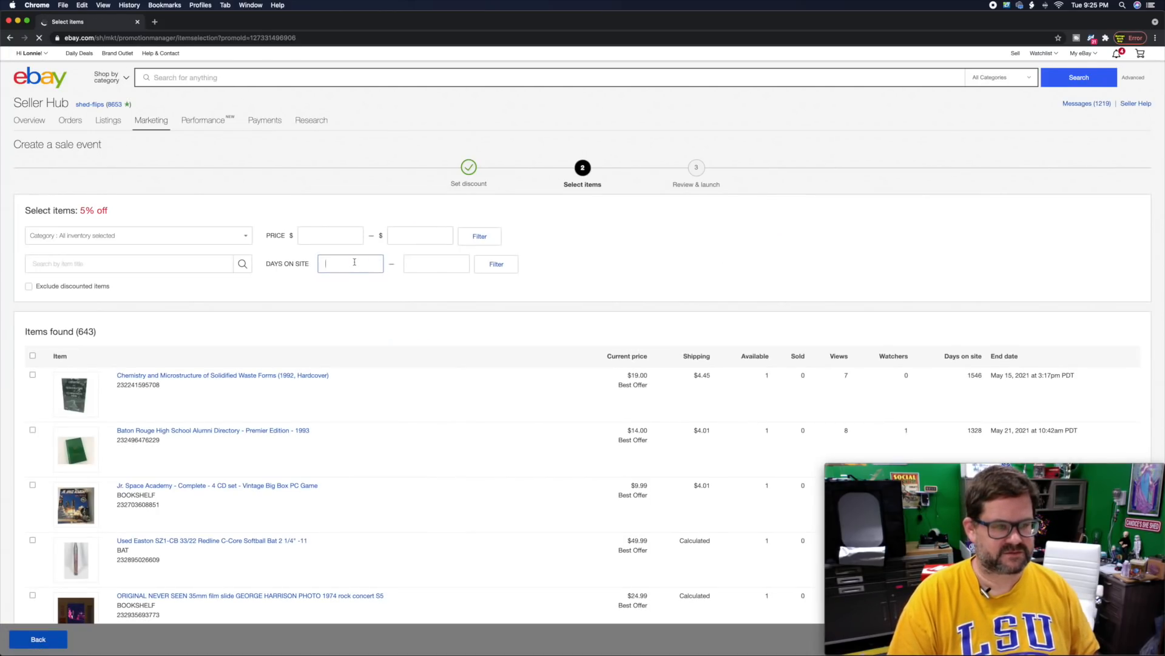
{"action": "key", "text": "Tab"}
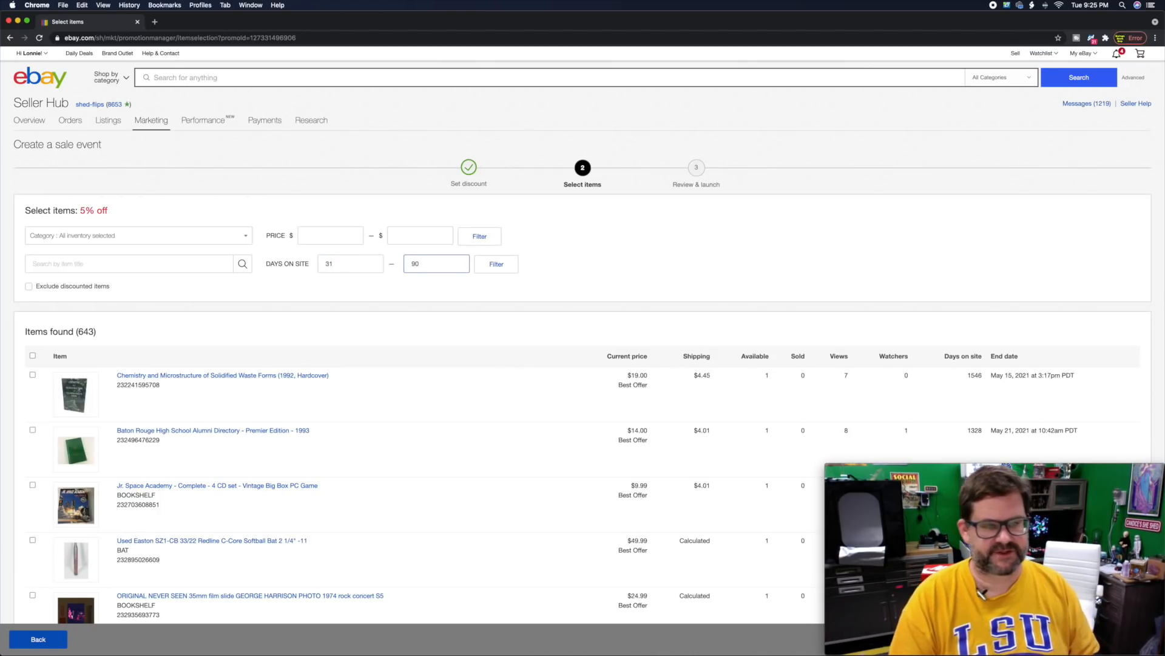
{"action": "left_click", "coordinate": [506, 265]}
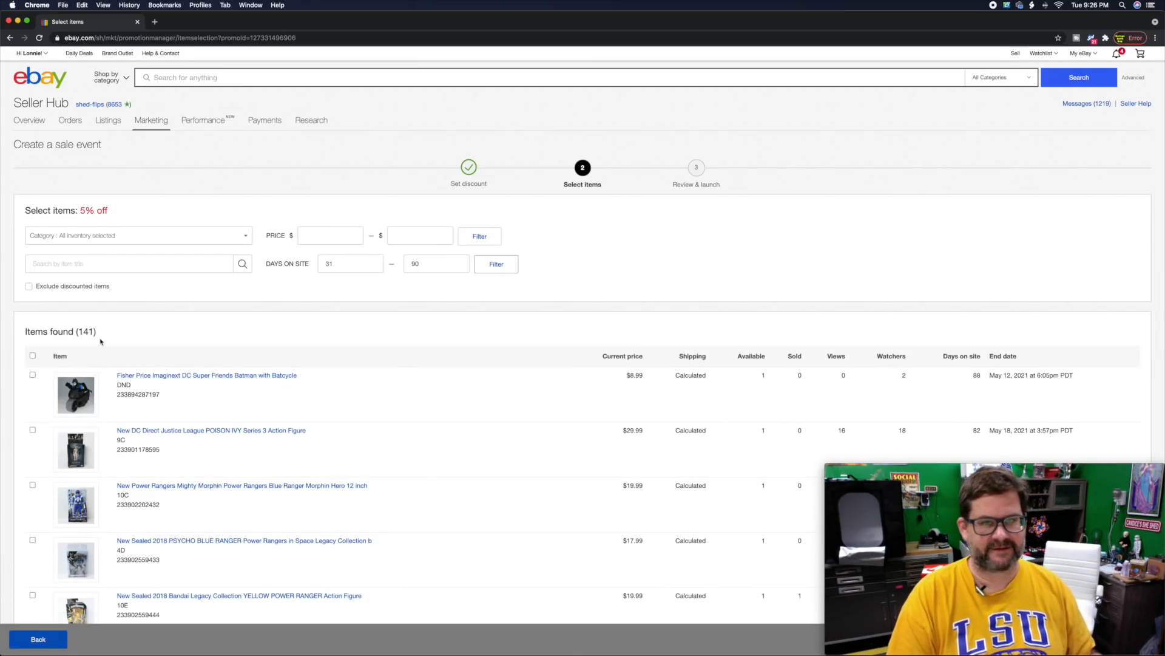
{"action": "left_click", "coordinate": [33, 356]}
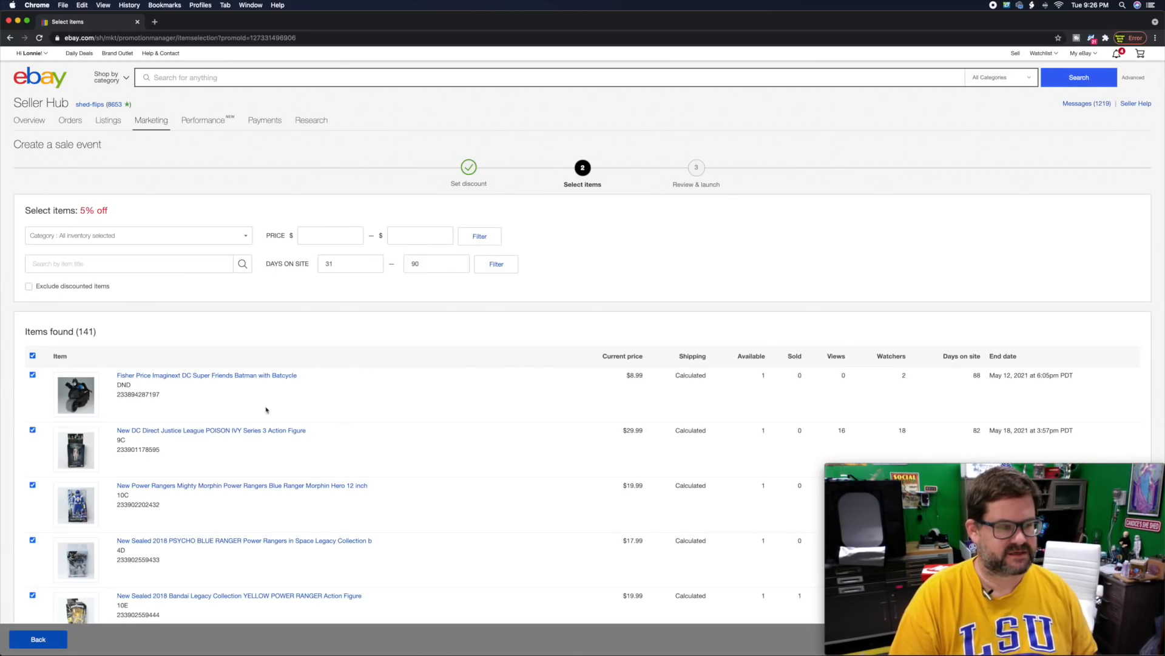
Step: Look through the complete list of selected items to check which listings the 5% discount covers
{"action": "scroll", "coordinate": [185, 411], "scroll_direction": "down", "scroll_amount": 5}
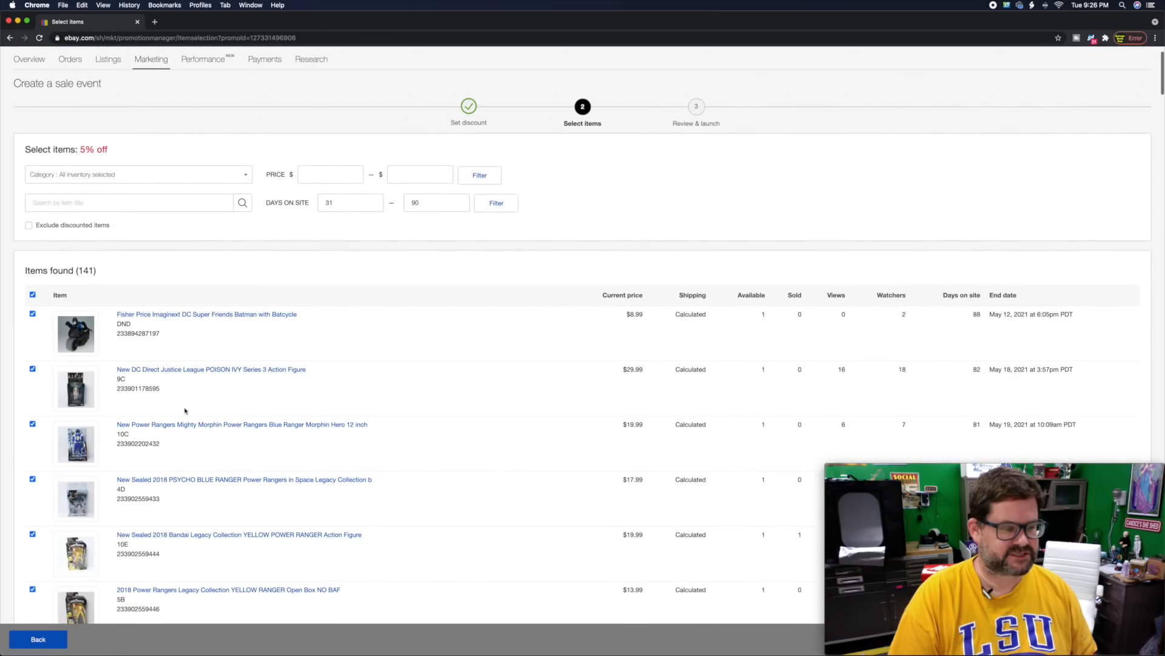
{"action": "scroll", "coordinate": [185, 411], "scroll_direction": "down", "scroll_amount": 7}
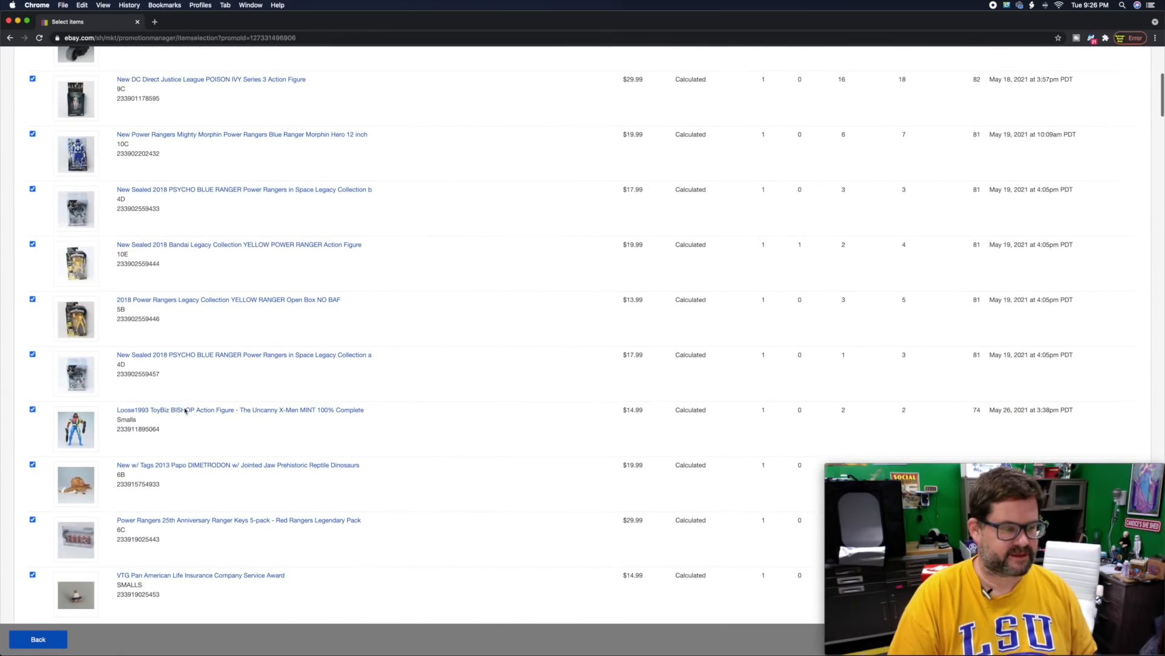
{"action": "scroll", "coordinate": [185, 410], "scroll_direction": "down", "scroll_amount": 8}
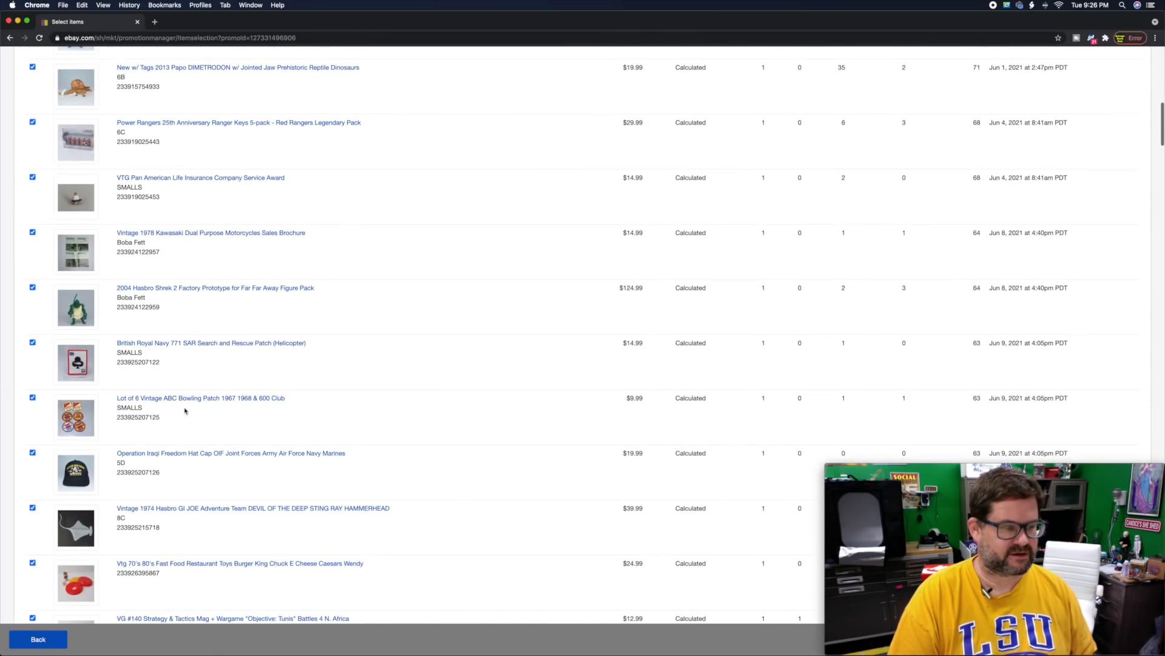
{"action": "scroll", "coordinate": [185, 411], "scroll_direction": "down", "scroll_amount": 6}
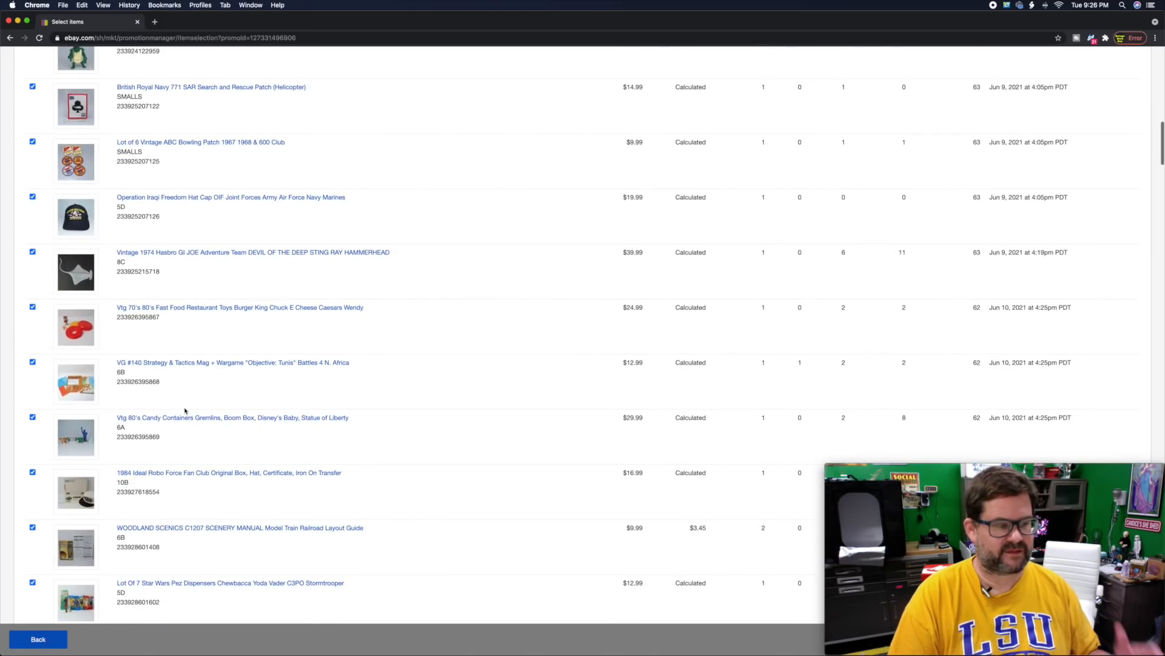
{"action": "scroll", "coordinate": [185, 410], "scroll_direction": "down", "scroll_amount": 8}
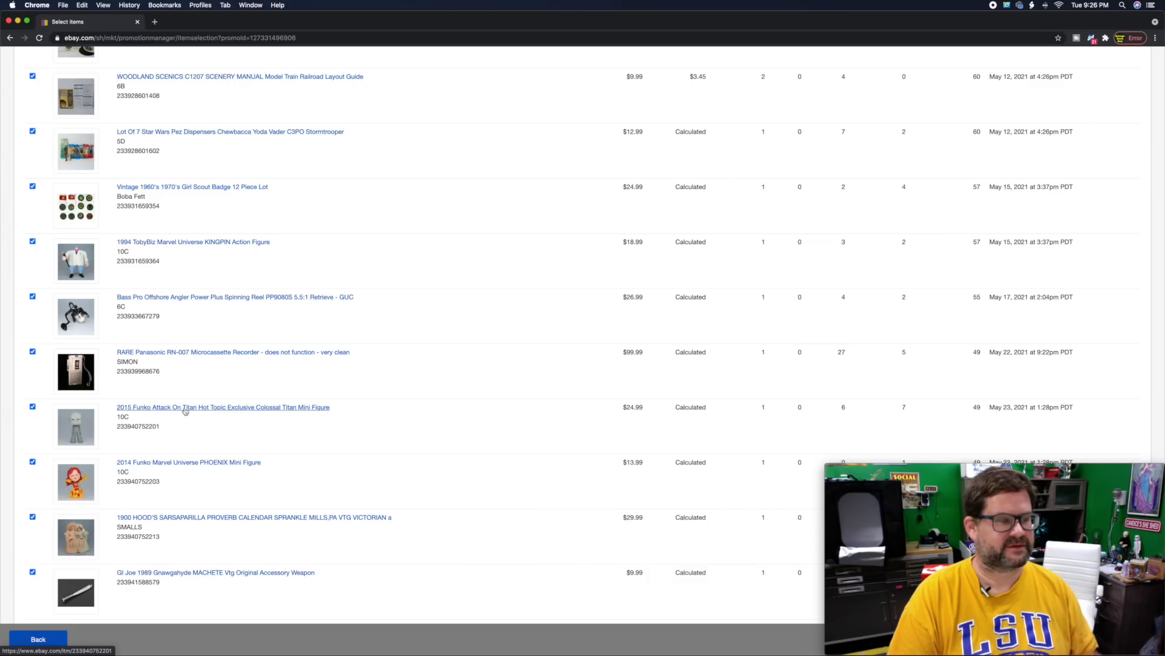
{"action": "scroll", "coordinate": [185, 410], "scroll_direction": "down", "scroll_amount": 5}
{"action": "scroll", "coordinate": [185, 411], "scroll_direction": "down", "scroll_amount": 8}
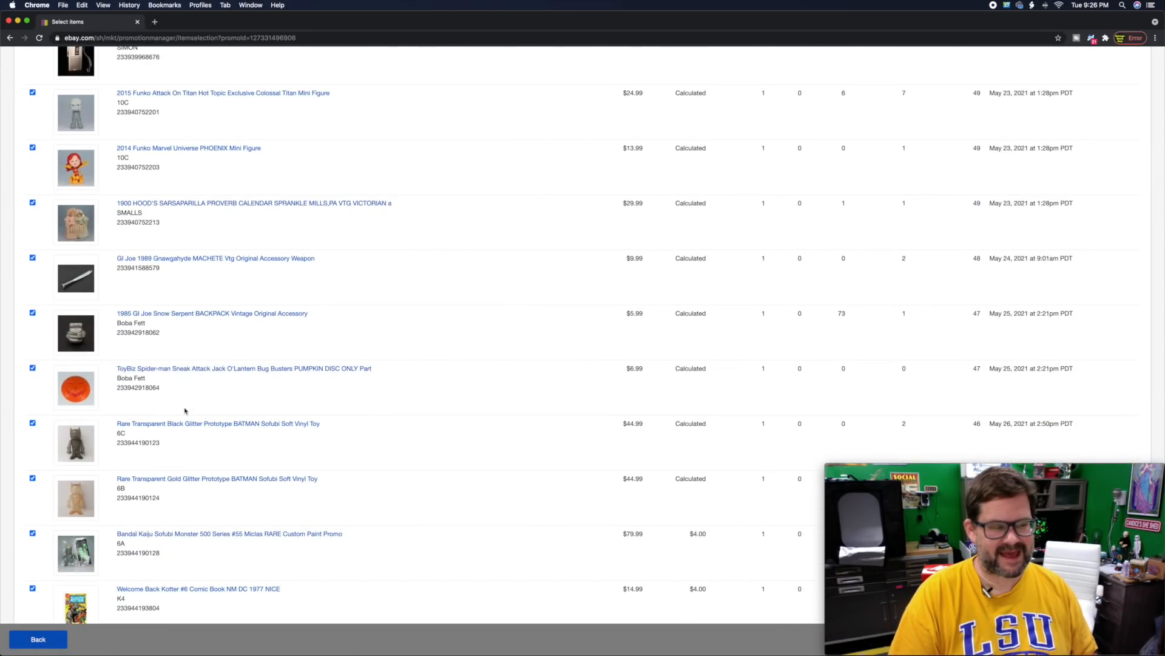
{"action": "scroll", "coordinate": [186, 410], "scroll_direction": "down", "scroll_amount": 11}
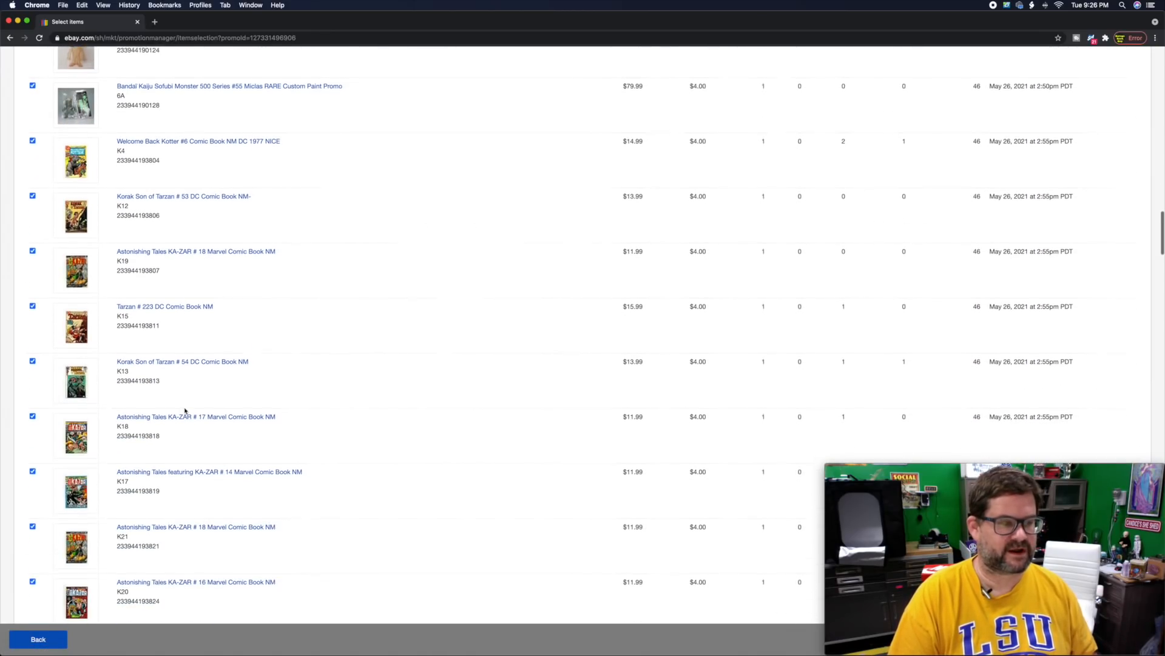
{"action": "scroll", "coordinate": [185, 410], "scroll_direction": "down", "scroll_amount": 12}
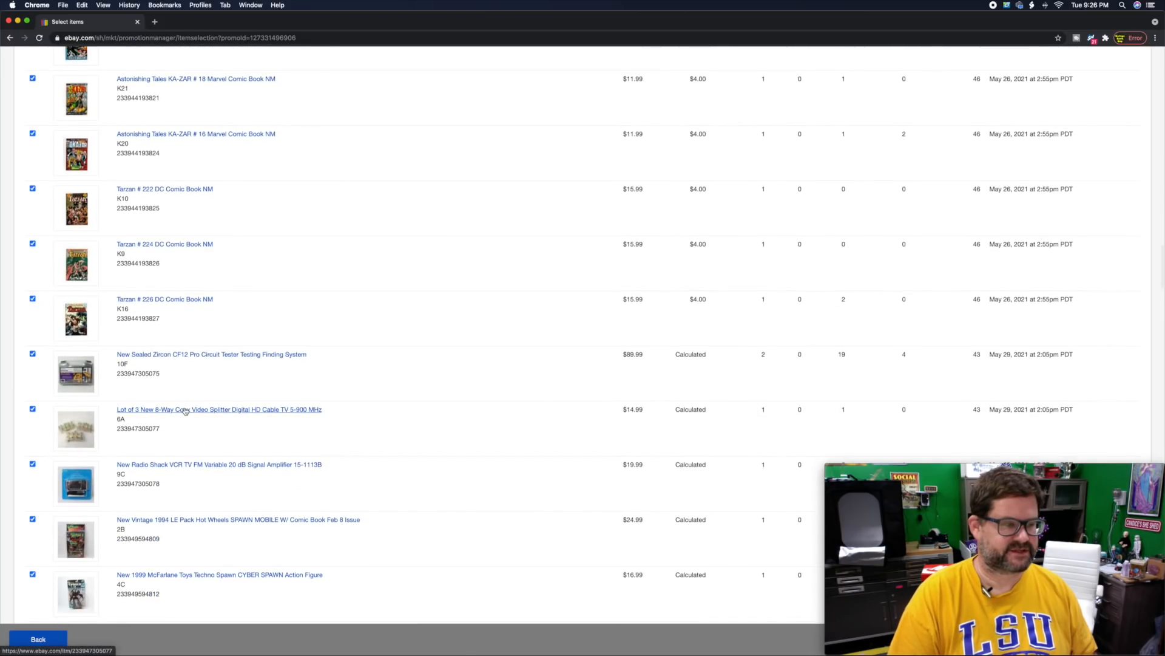
{"action": "scroll", "coordinate": [185, 411], "scroll_direction": "down", "scroll_amount": 5}
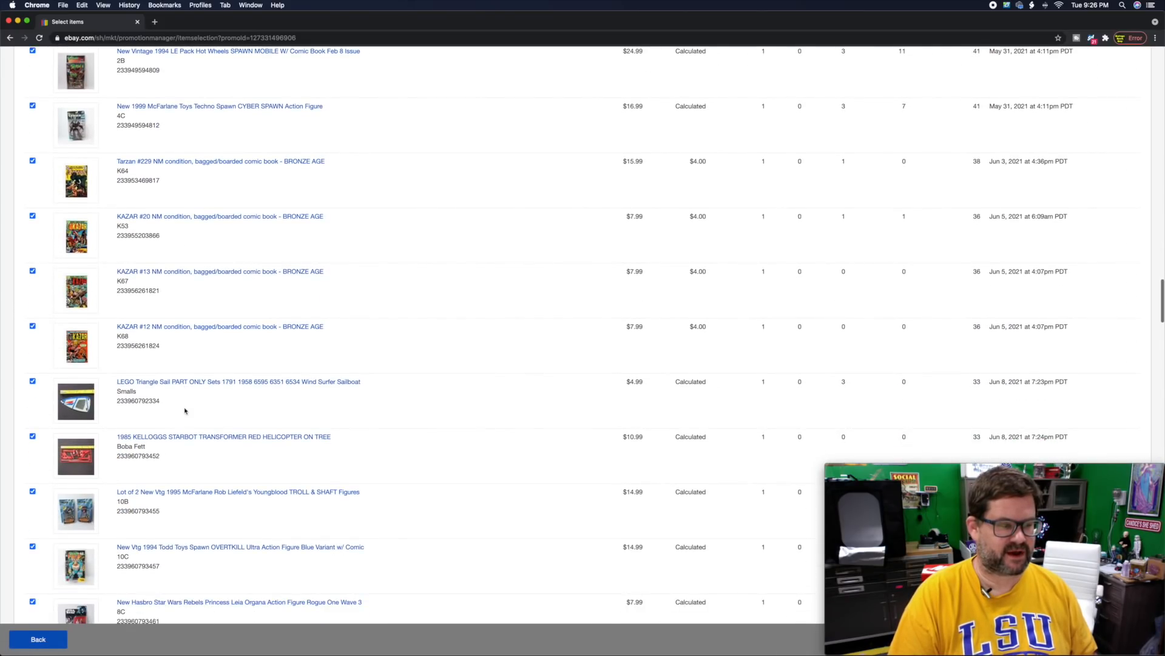
{"action": "scroll", "coordinate": [206, 411], "scroll_direction": "down", "scroll_amount": 14}
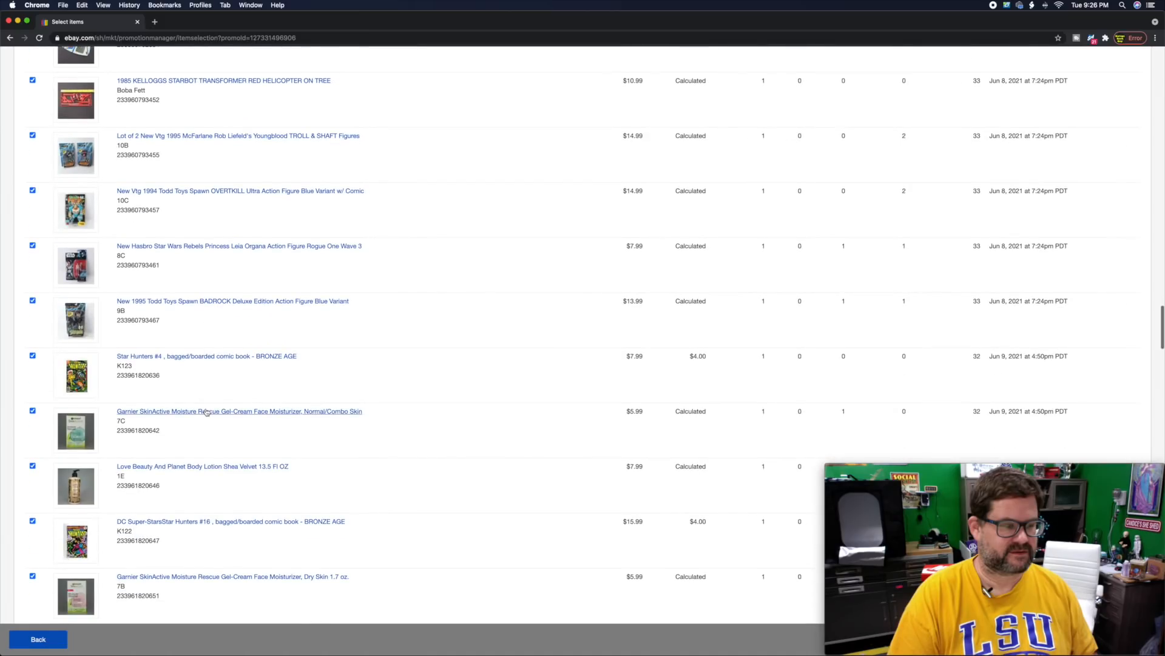
{"action": "scroll", "coordinate": [206, 412], "scroll_direction": "down", "scroll_amount": 20}
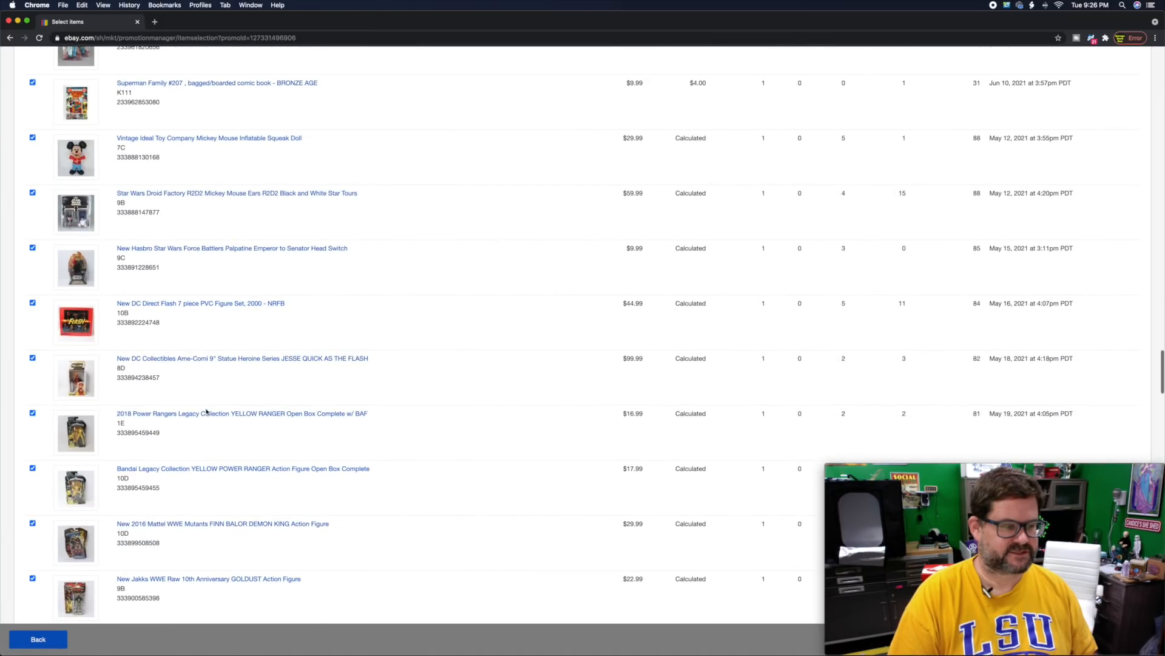
{"action": "scroll", "coordinate": [206, 411], "scroll_direction": "down", "scroll_amount": 20}
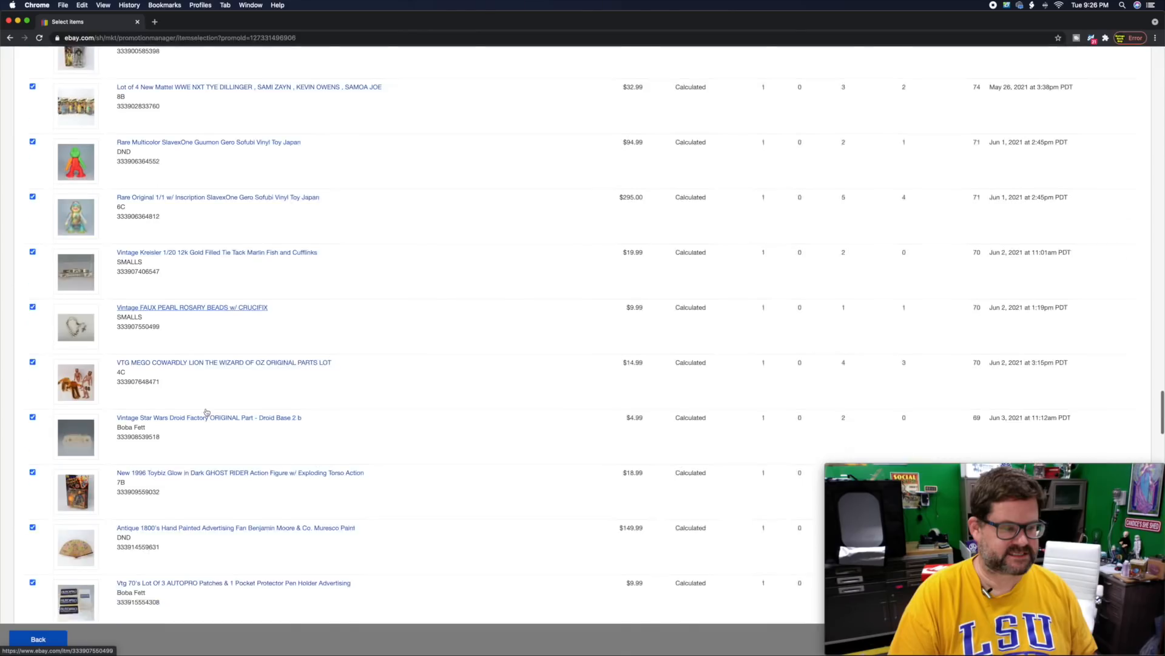
{"action": "scroll", "coordinate": [205, 412], "scroll_direction": "down", "scroll_amount": 10}
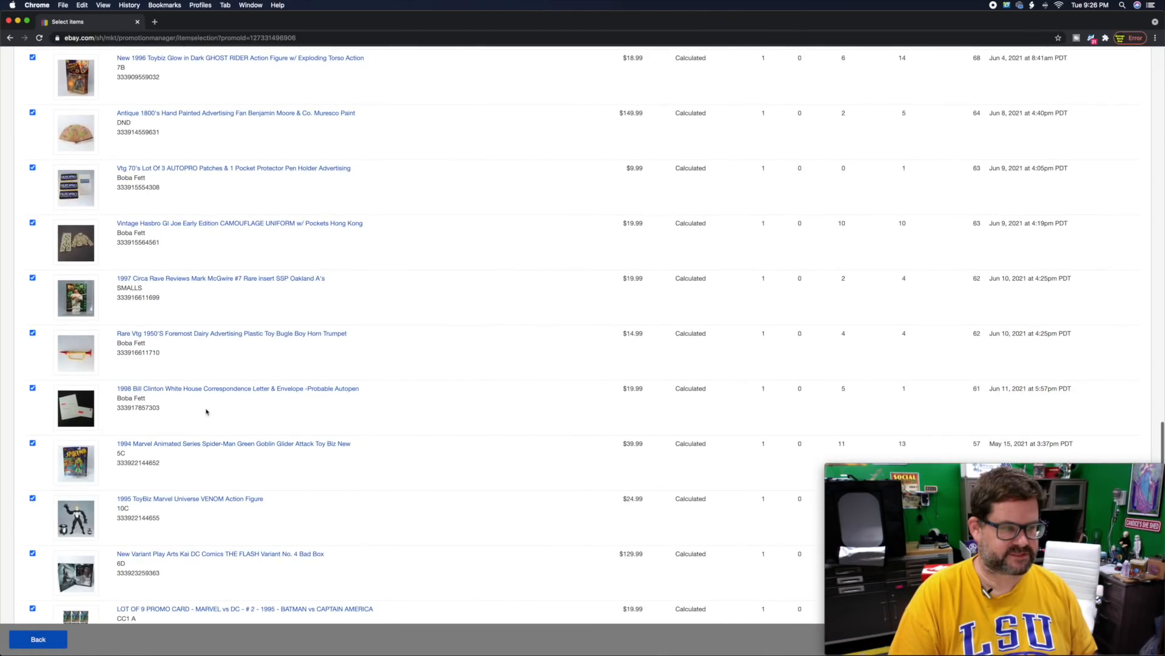
{"action": "scroll", "coordinate": [206, 411], "scroll_direction": "down", "scroll_amount": 13}
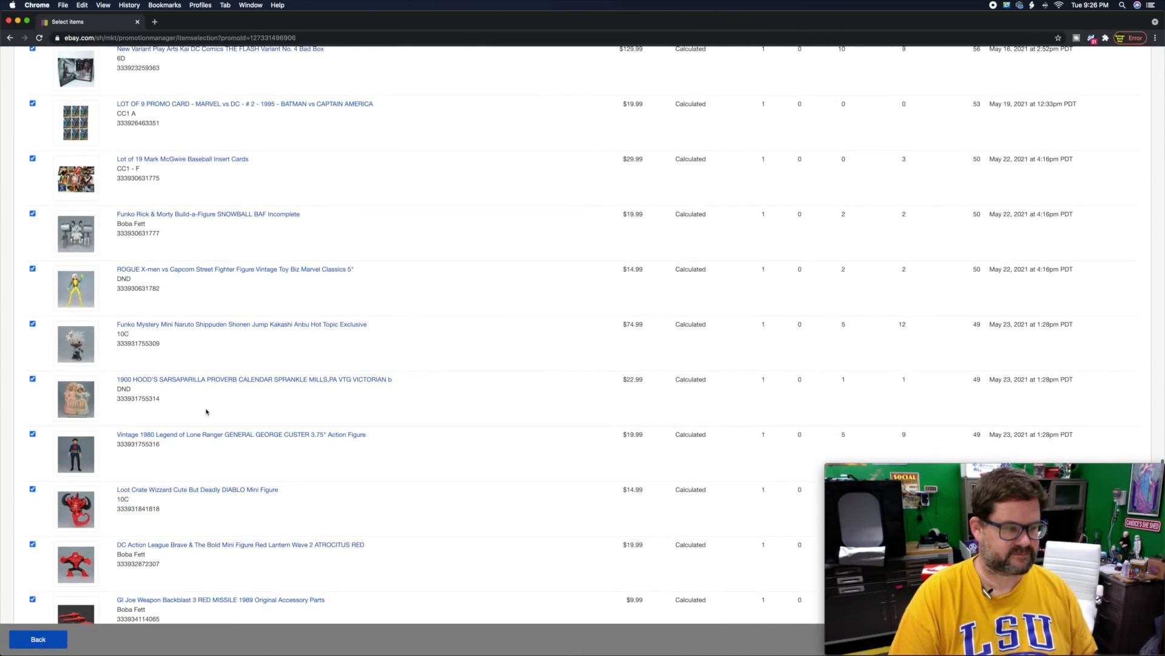
{"action": "scroll", "coordinate": [206, 411], "scroll_direction": "down", "scroll_amount": 10}
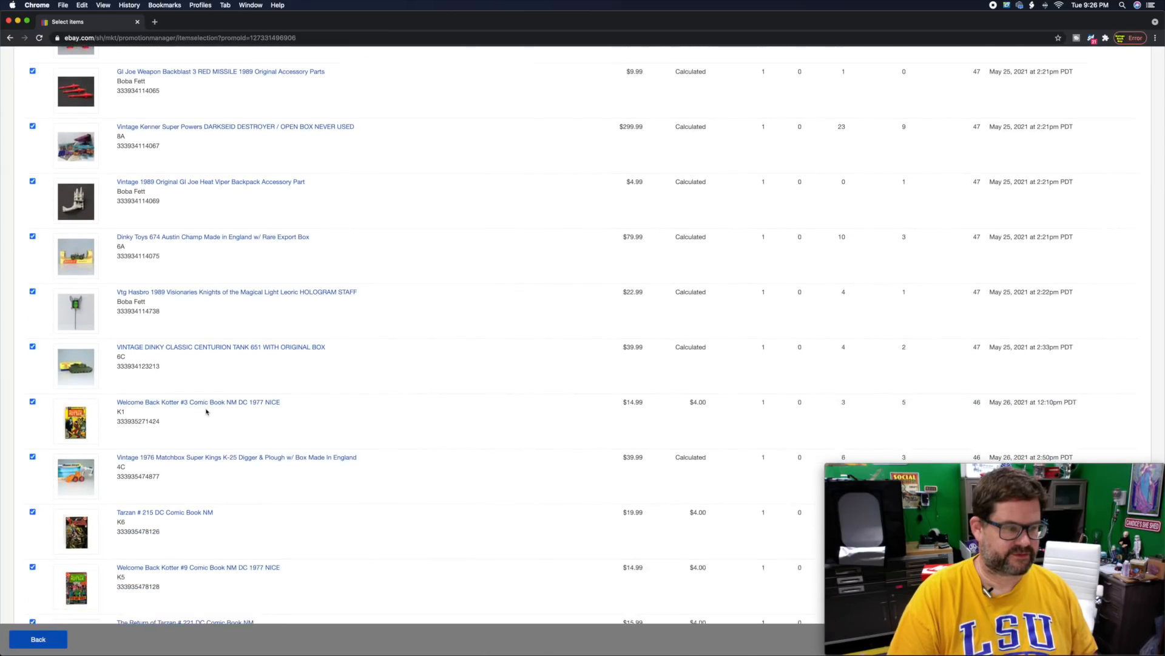
{"action": "scroll", "coordinate": [206, 411], "scroll_direction": "down", "scroll_amount": 8}
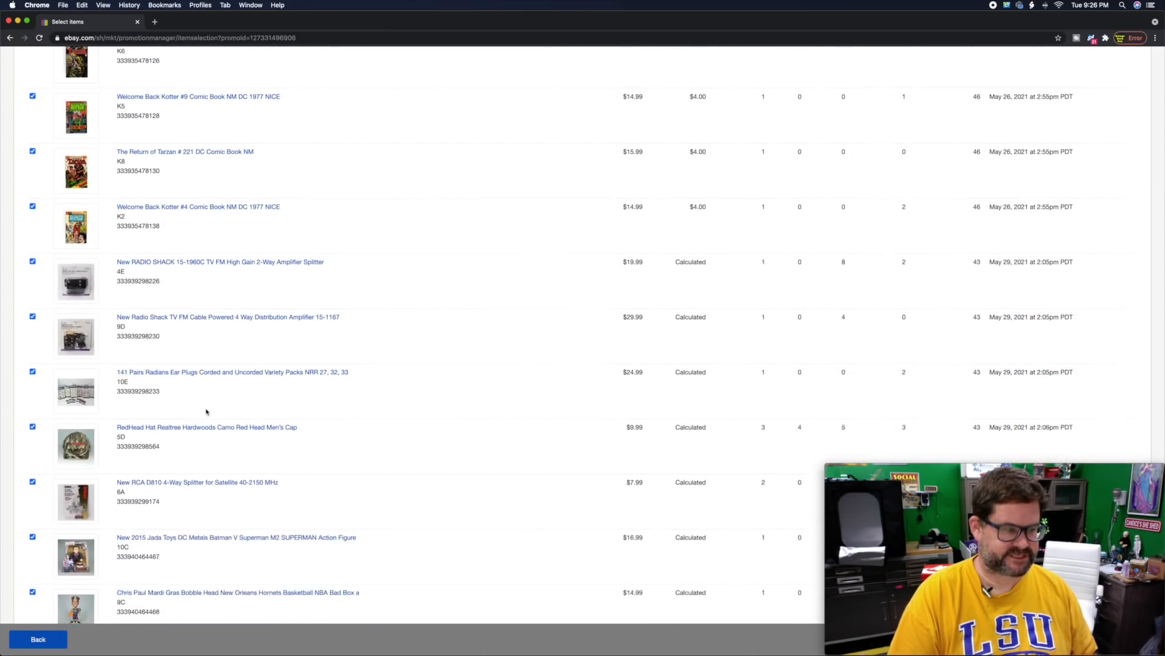
{"action": "scroll", "coordinate": [206, 411], "scroll_direction": "down", "scroll_amount": 12}
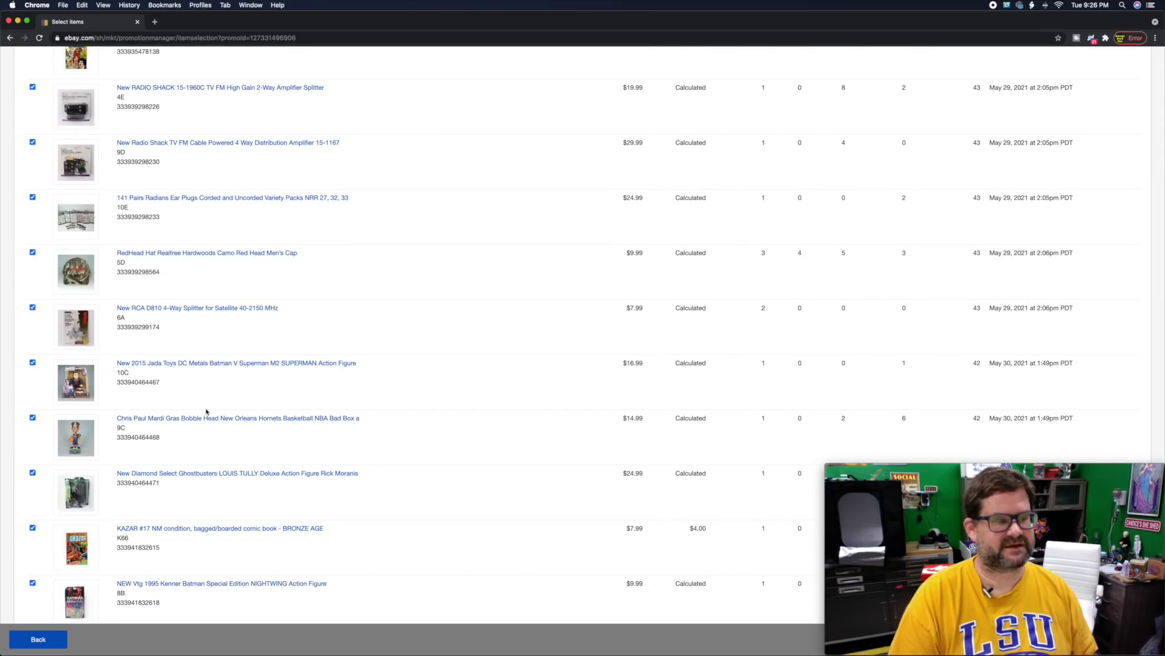
{"action": "scroll", "coordinate": [205, 411], "scroll_direction": "down", "scroll_amount": 13}
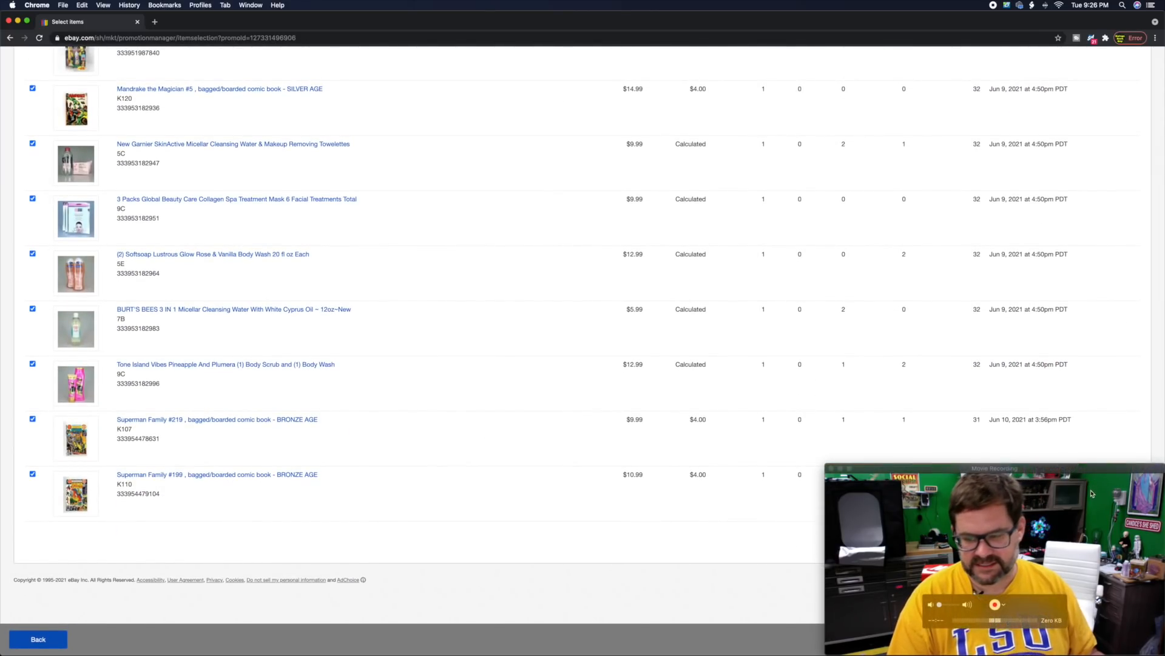
Step: Move the Movie Recording window clear of the page controls, confirm the item selections, and save them for review
{"action": "left_click_drag", "start_coordinate": [1034, 468], "coordinate": [641, 468]}
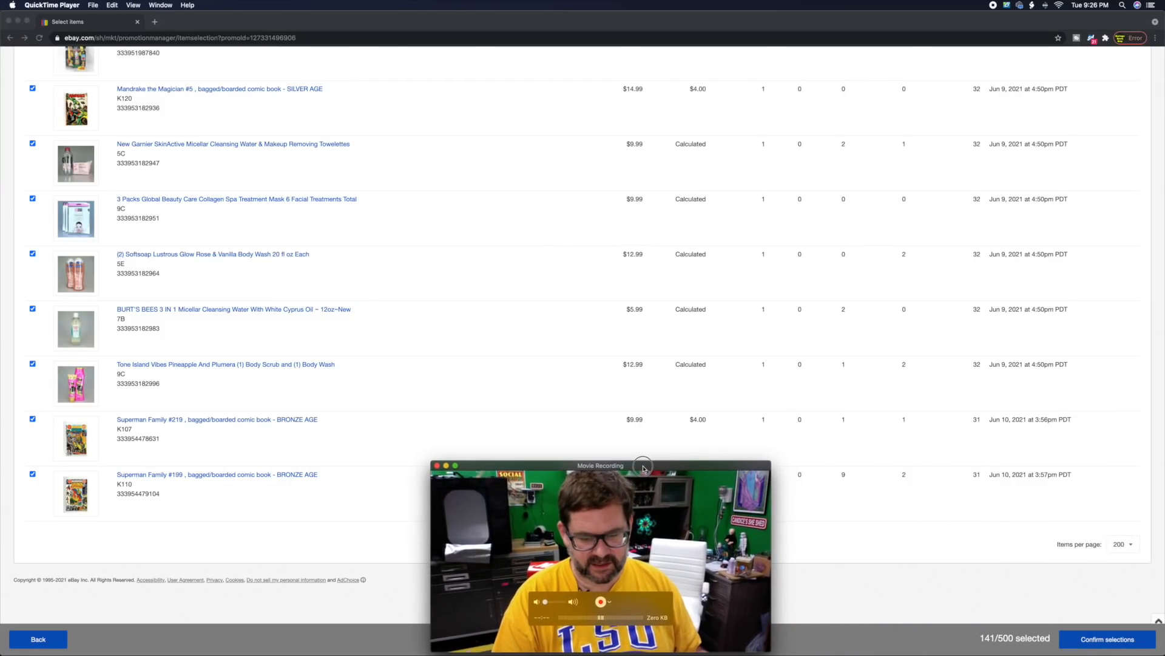
{"action": "left_click", "coordinate": [1106, 642]}
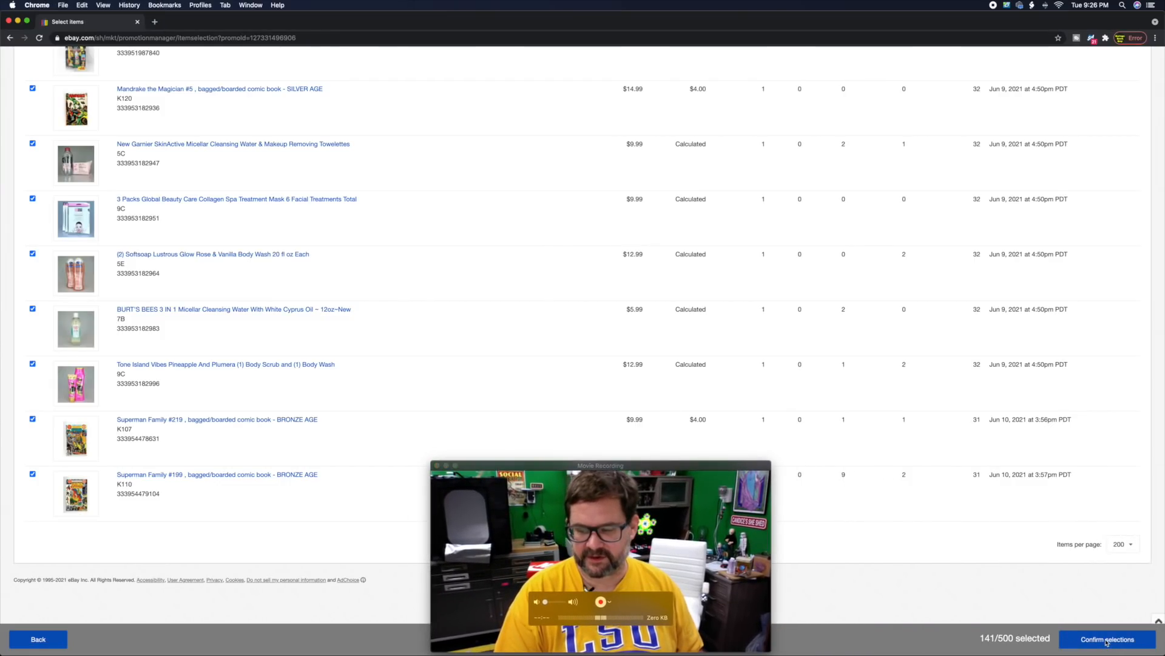
{"action": "left_click", "coordinate": [1112, 641]}
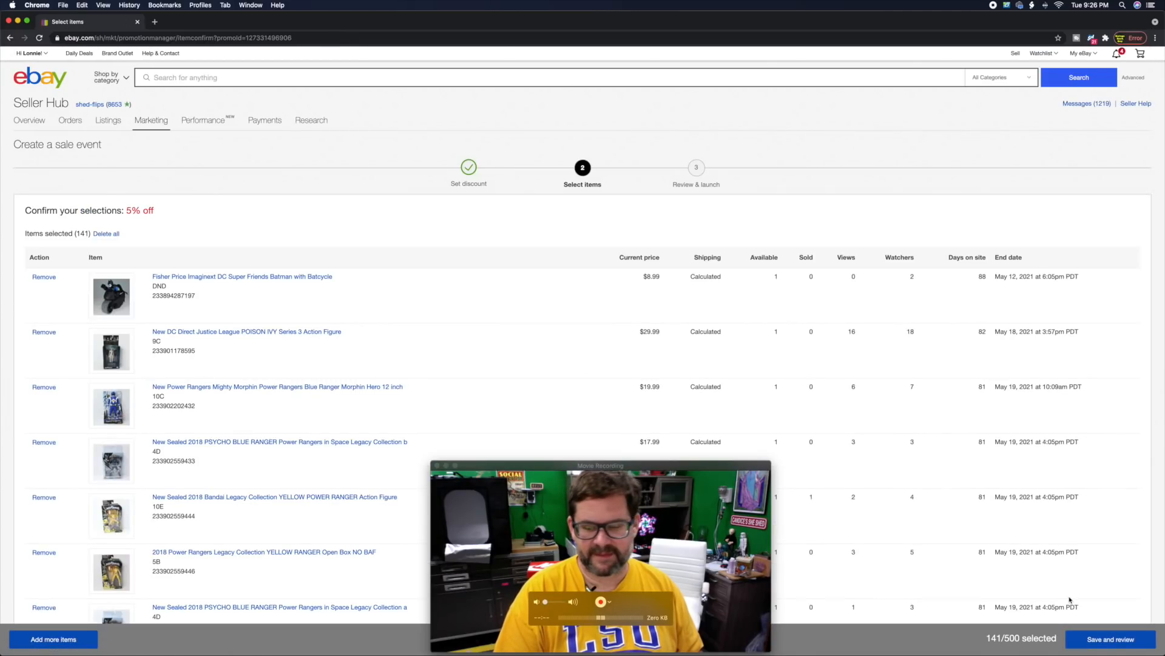
{"action": "left_click", "coordinate": [1106, 641]}
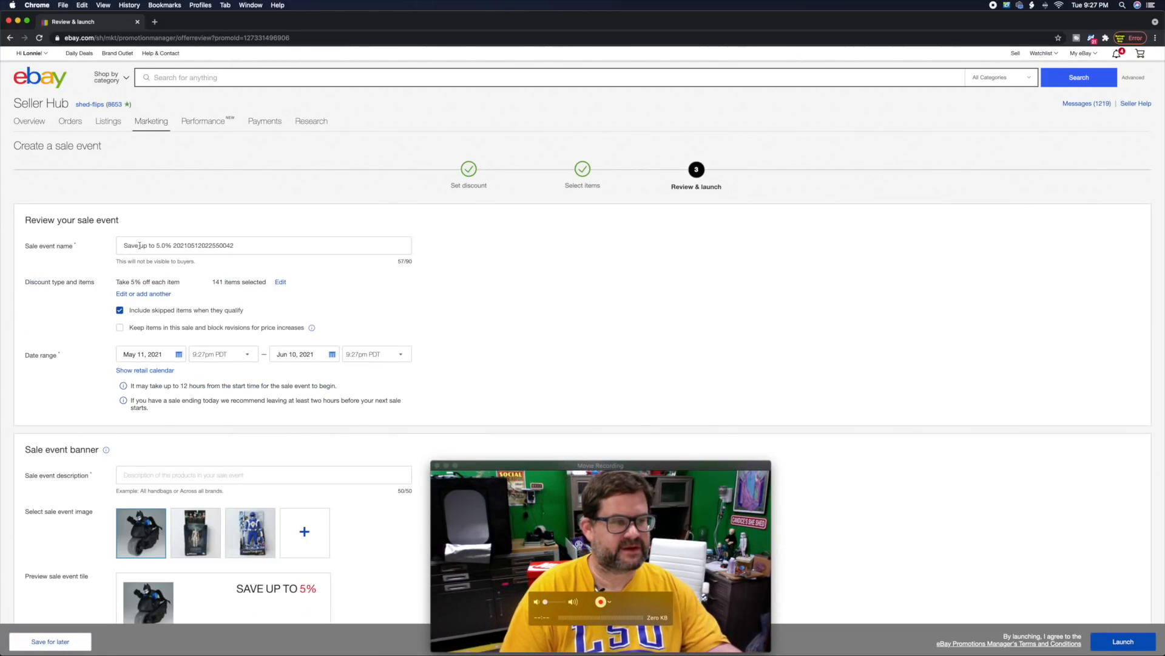
{"action": "left_click_drag", "start_coordinate": [147, 246], "coordinate": [278, 247]}
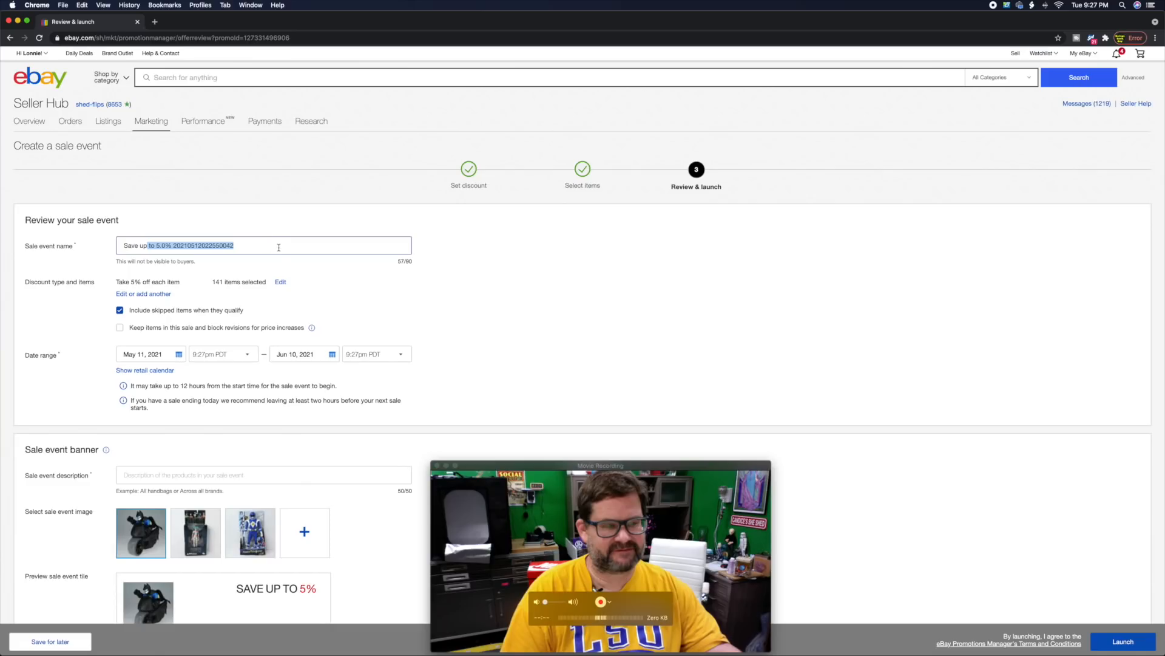
{"action": "left_click", "coordinate": [458, 300]}
Step: Set the sale event's date range to start now and end on May 16, 2021 at 11:30pm PDT
{"action": "scroll", "coordinate": [113, 327], "scroll_direction": "down", "scroll_amount": 1}
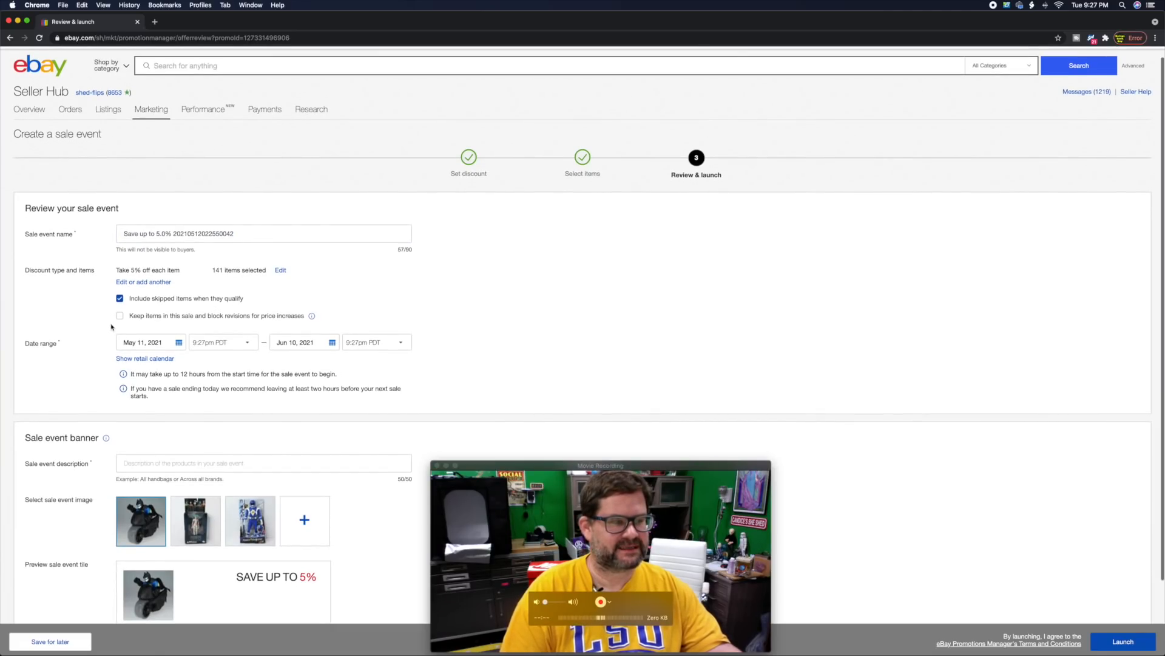
{"action": "left_click", "coordinate": [229, 344]}
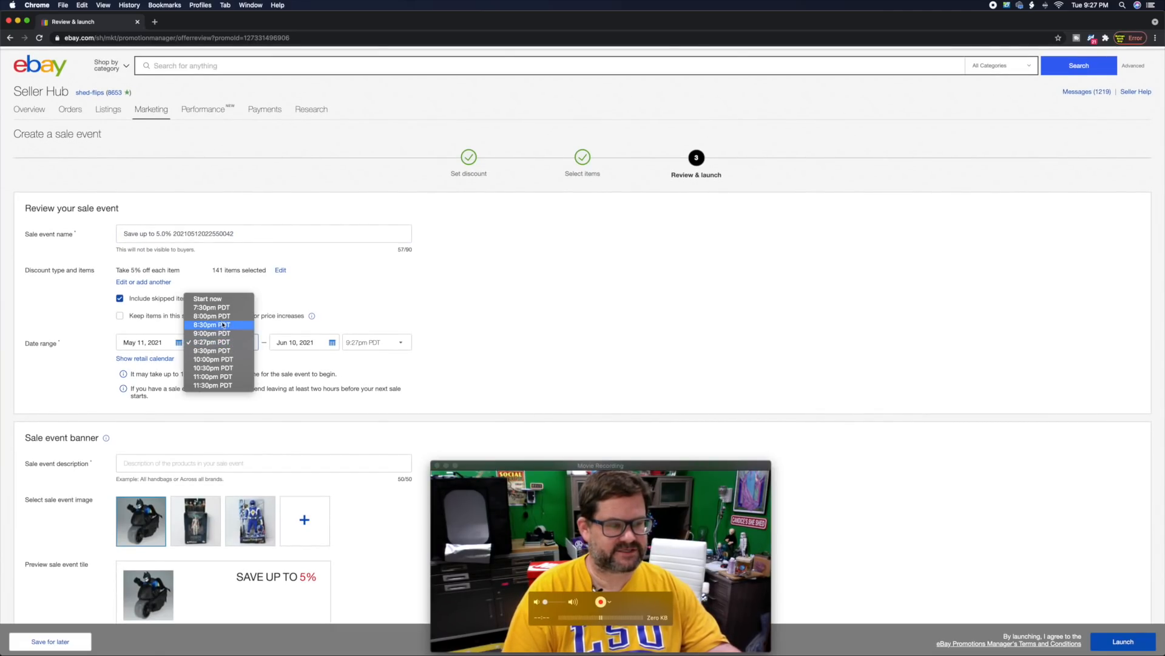
{"action": "left_click", "coordinate": [209, 298]}
{"action": "left_click", "coordinate": [333, 344]}
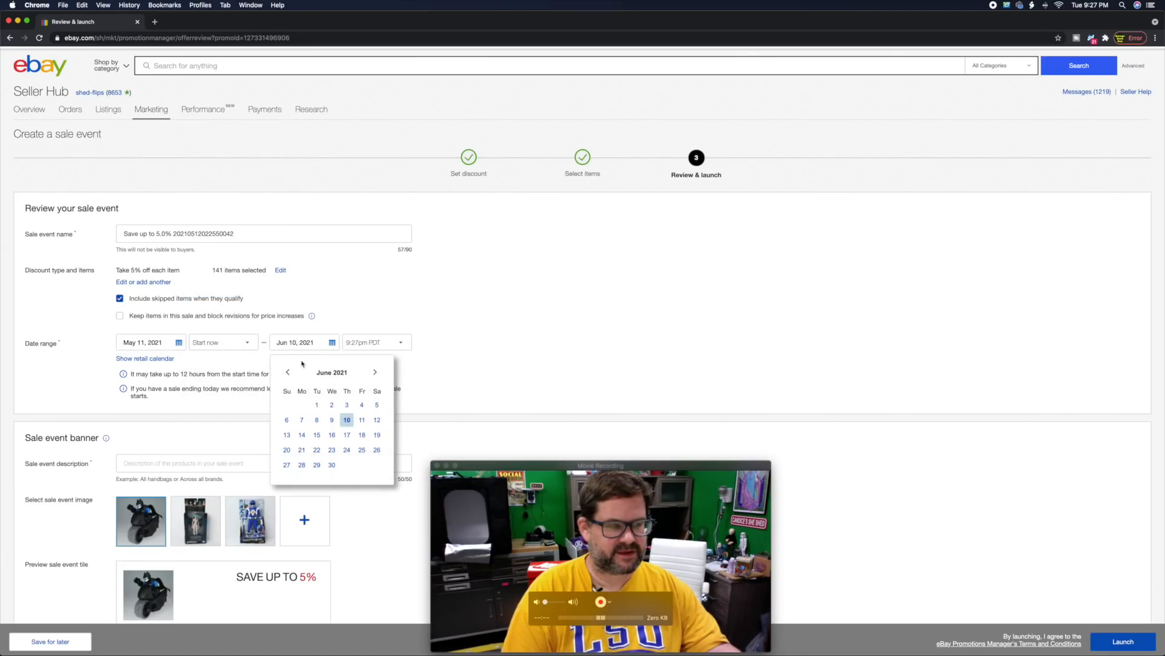
{"action": "left_click", "coordinate": [289, 372]}
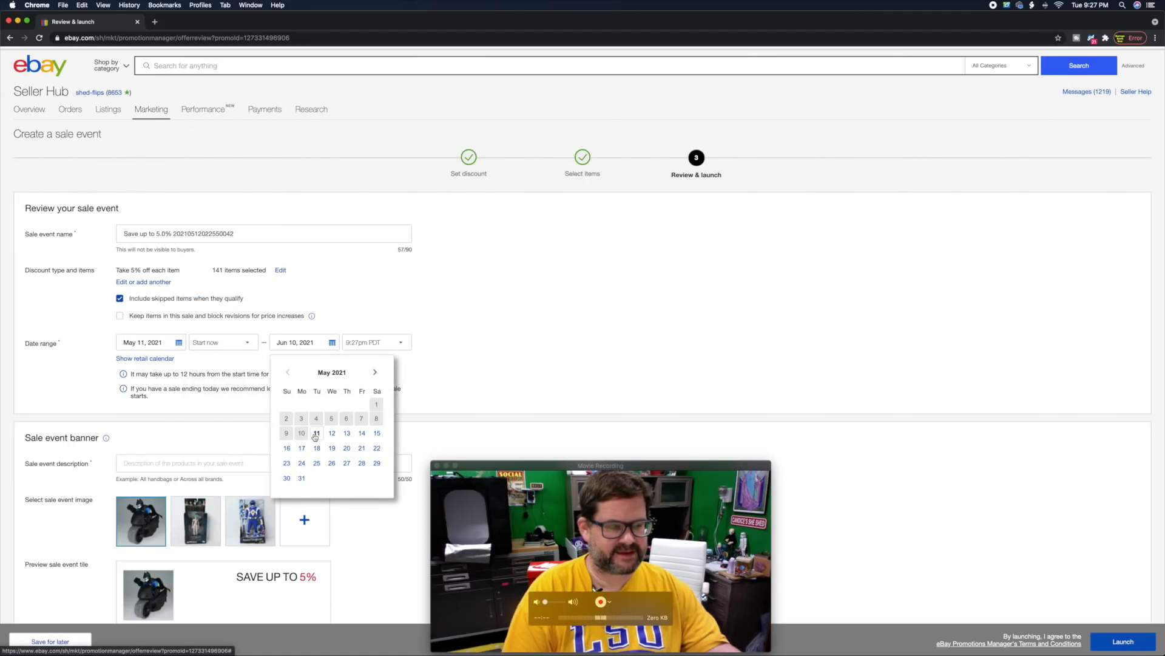
{"action": "left_click", "coordinate": [286, 448]}
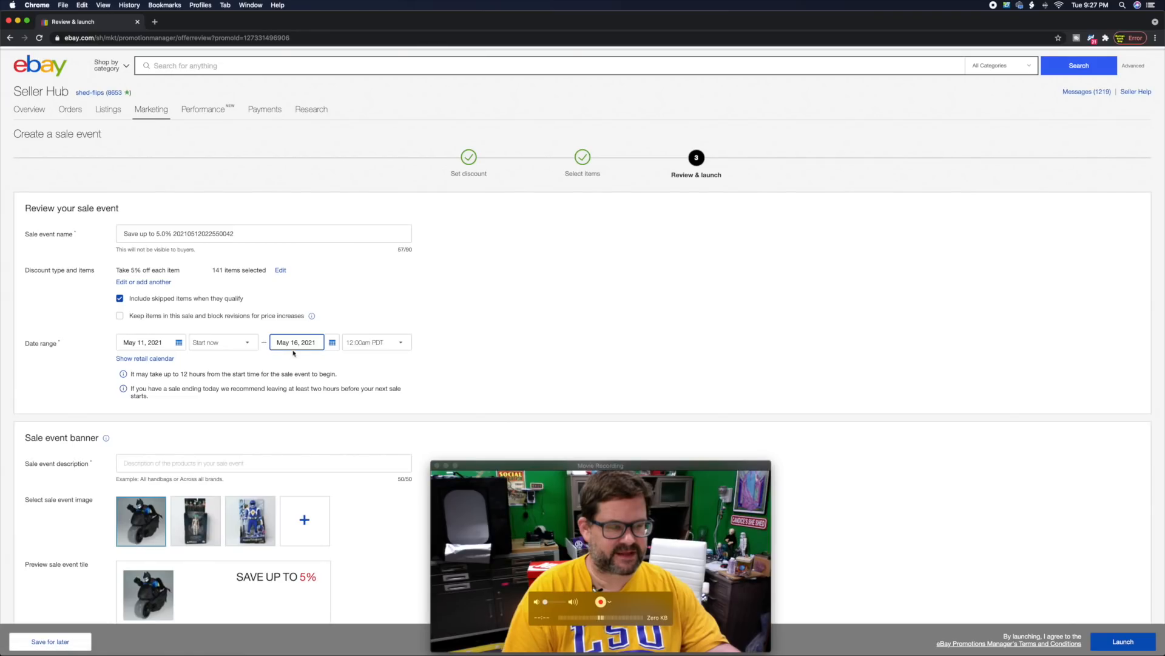
{"action": "left_click", "coordinate": [356, 348]}
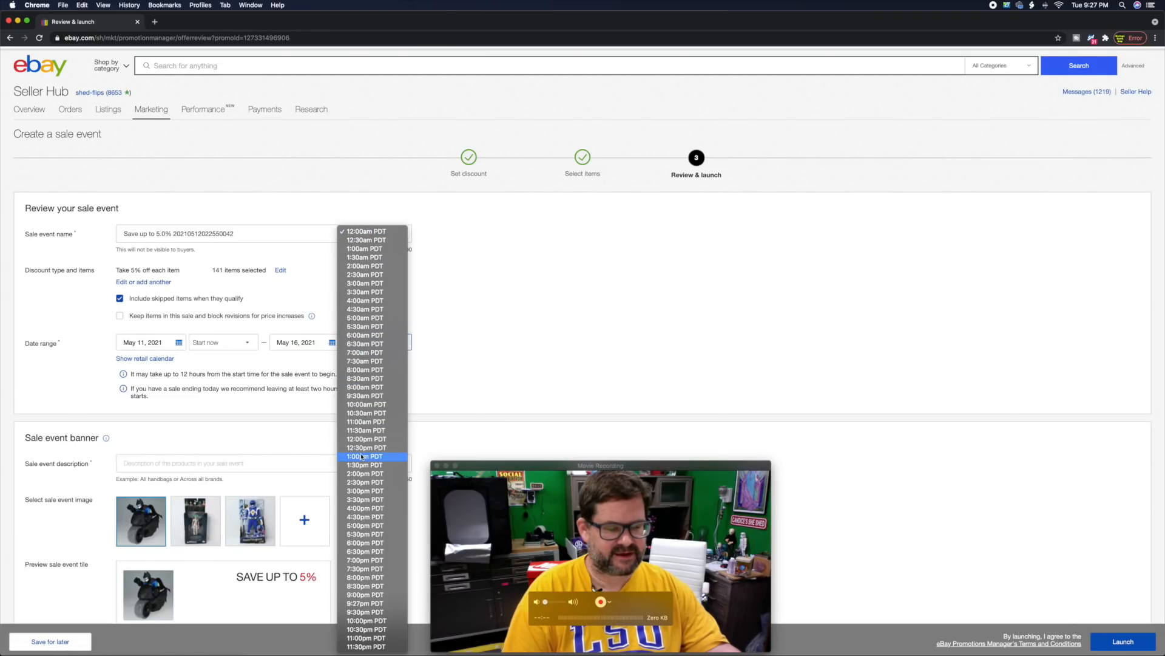
{"action": "left_click", "coordinate": [362, 646]}
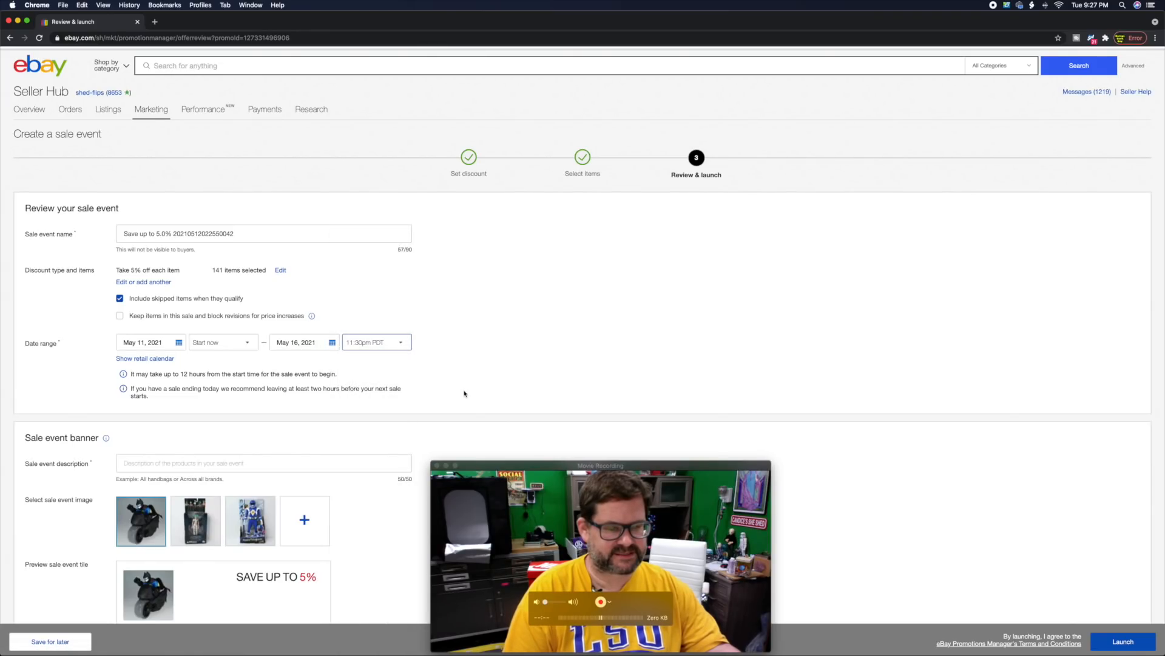
Step: Enter "5% OFF SALE" as the sale event description and check the banner image and tile preview
{"action": "left_click", "coordinate": [217, 463]}
{"action": "type", "text": "S"}
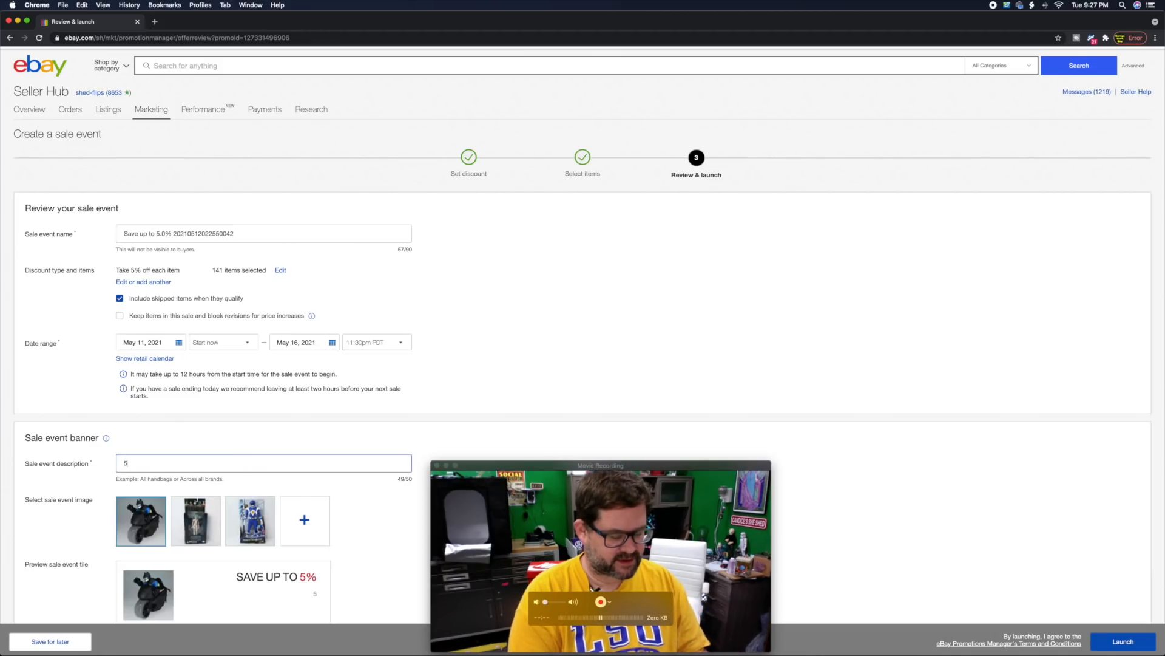
{"action": "type", "text": "%"}
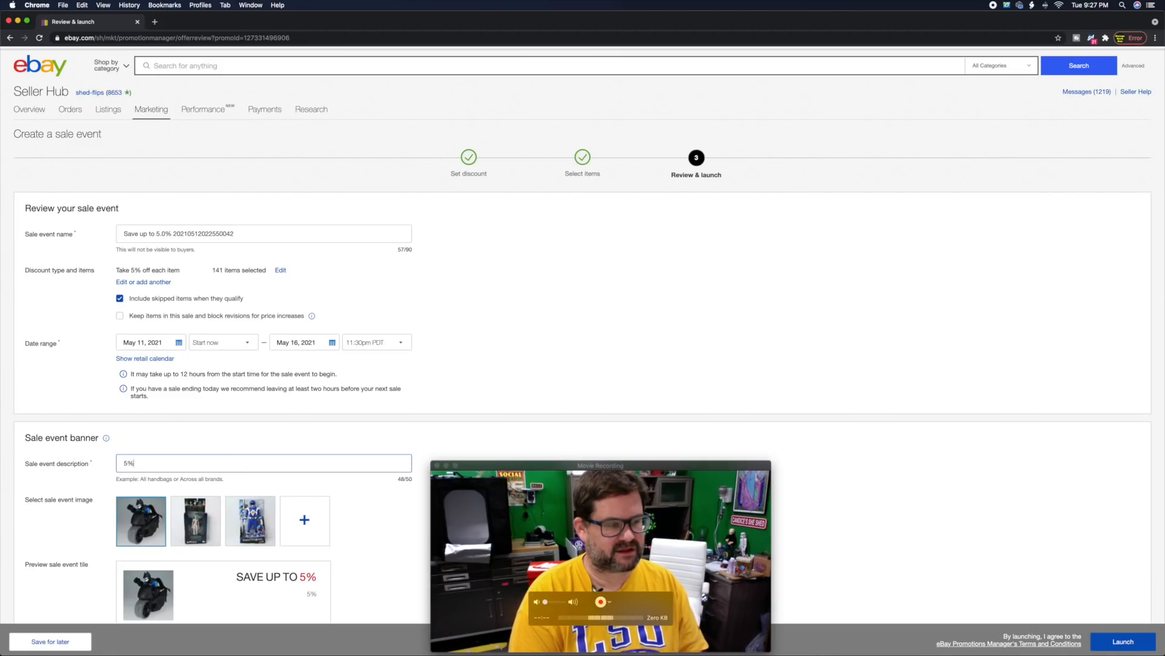
{"action": "type", "text": " OFF SALE"}
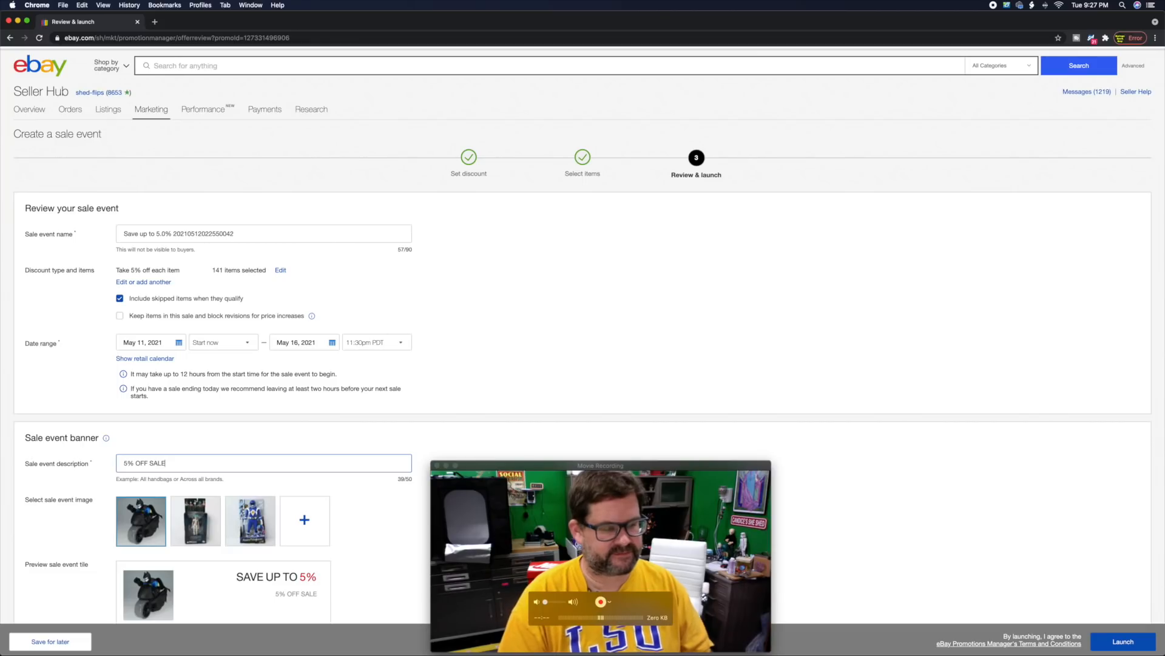
{"action": "scroll", "coordinate": [292, 438], "scroll_direction": "down", "scroll_amount": 3}
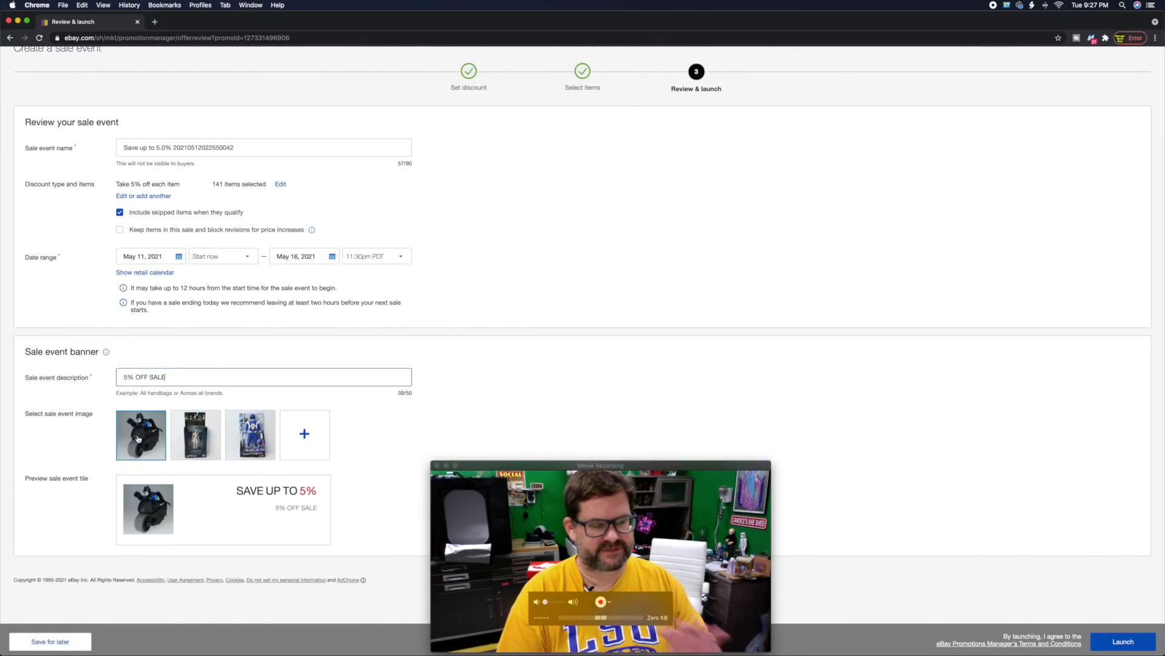
{"action": "scroll", "coordinate": [364, 430], "scroll_direction": "up", "scroll_amount": 3}
{"action": "scroll", "coordinate": [389, 434], "scroll_direction": "down", "scroll_amount": 3}
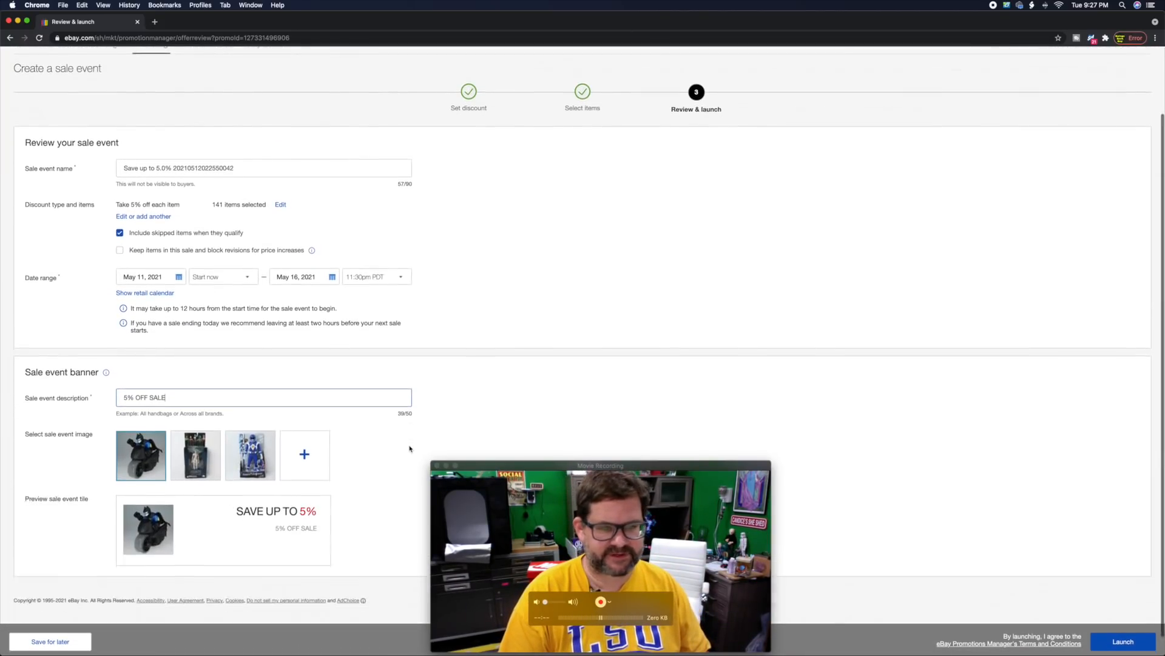
Step: Launch the 5% sale event and start a new sale event + markdown promotion taking 15% off each item
{"action": "left_click", "coordinate": [1123, 640]}
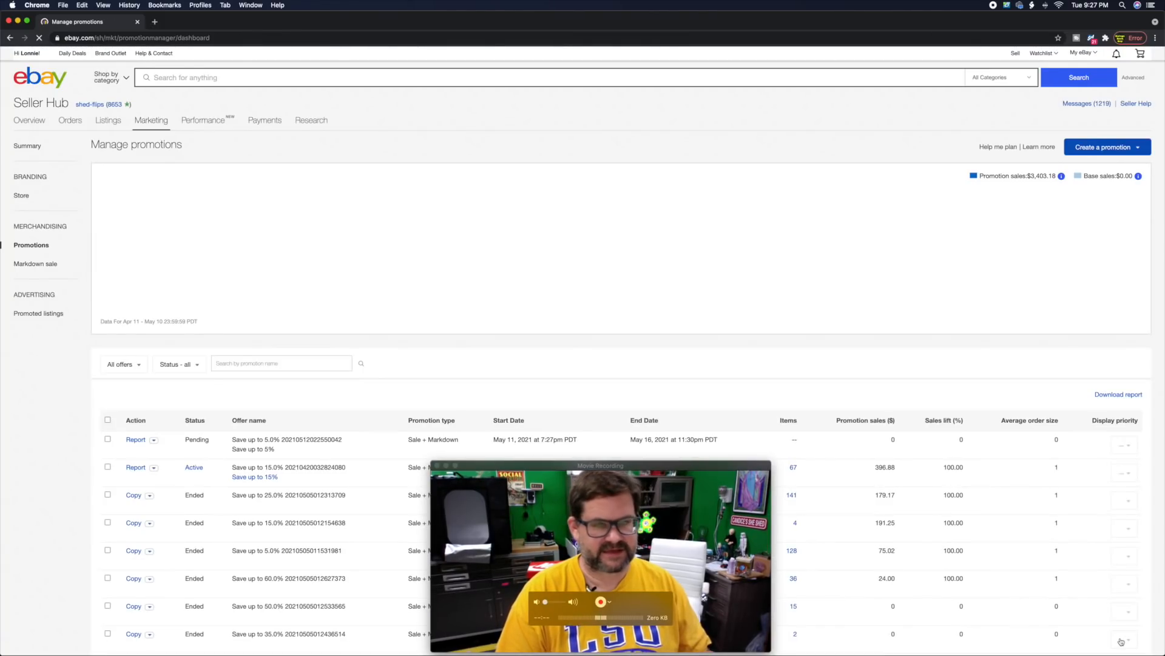
{"action": "left_click", "coordinate": [1126, 150]}
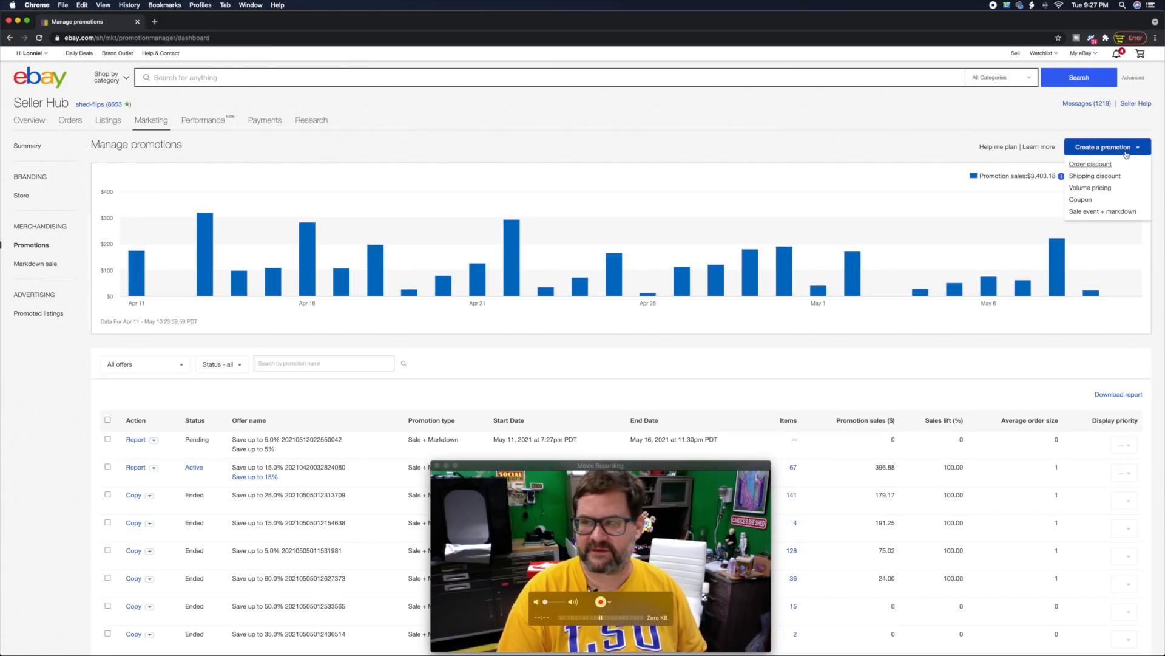
{"action": "left_click", "coordinate": [1095, 210]}
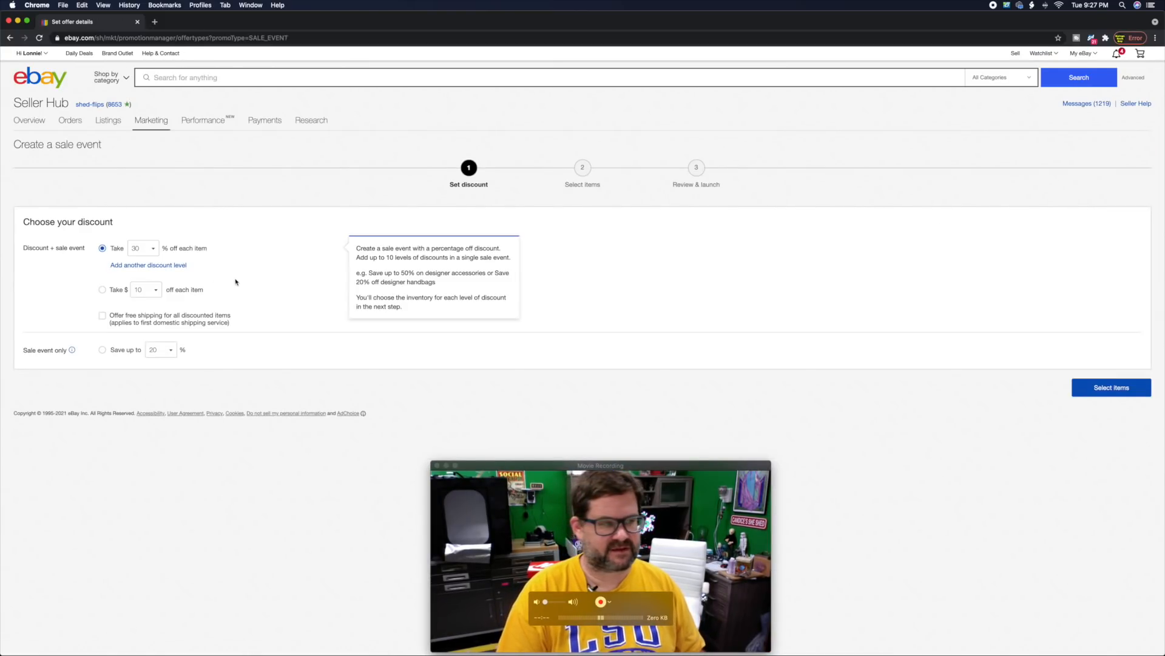
{"action": "left_click", "coordinate": [152, 250]}
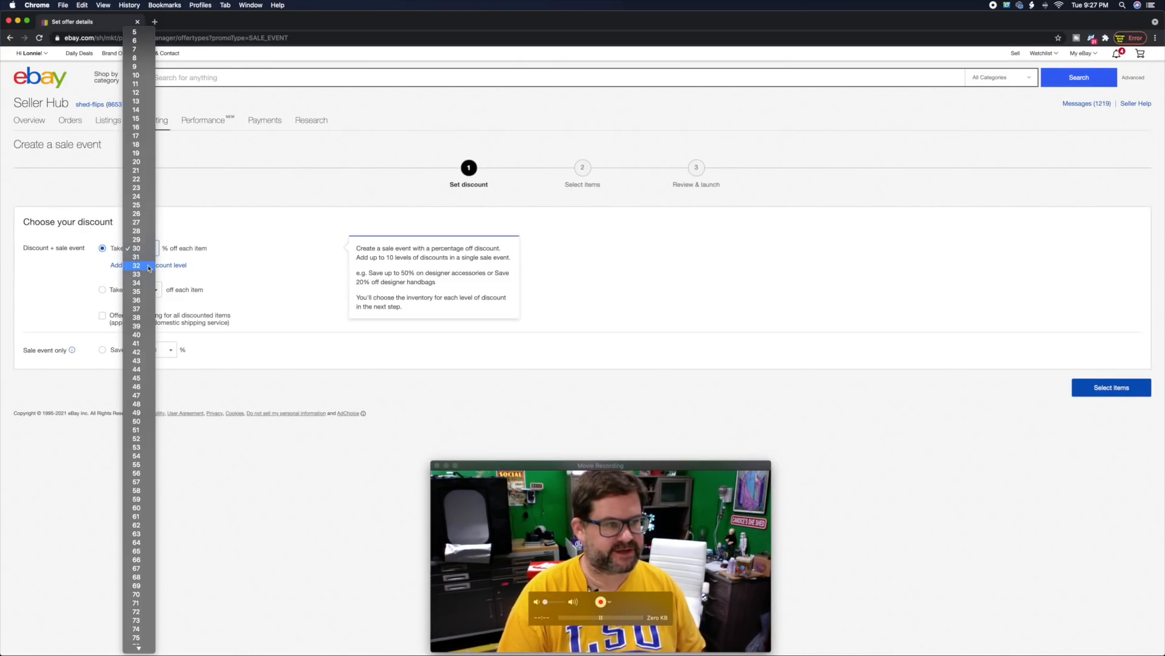
{"action": "left_click", "coordinate": [146, 120]}
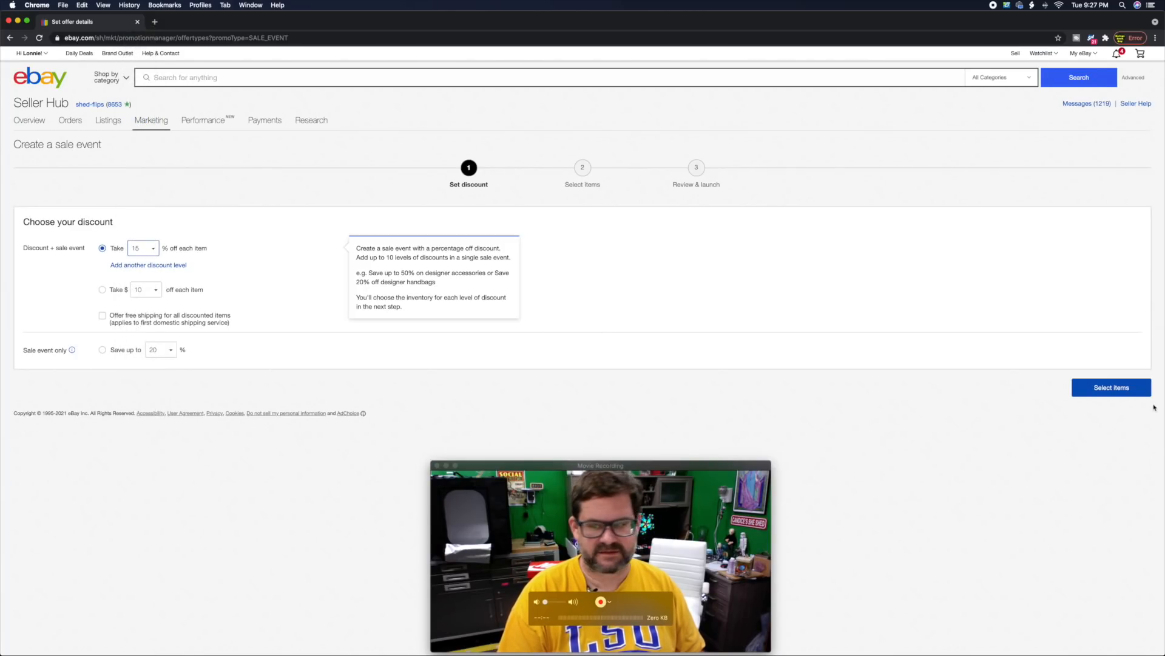
{"action": "left_click", "coordinate": [1111, 387]}
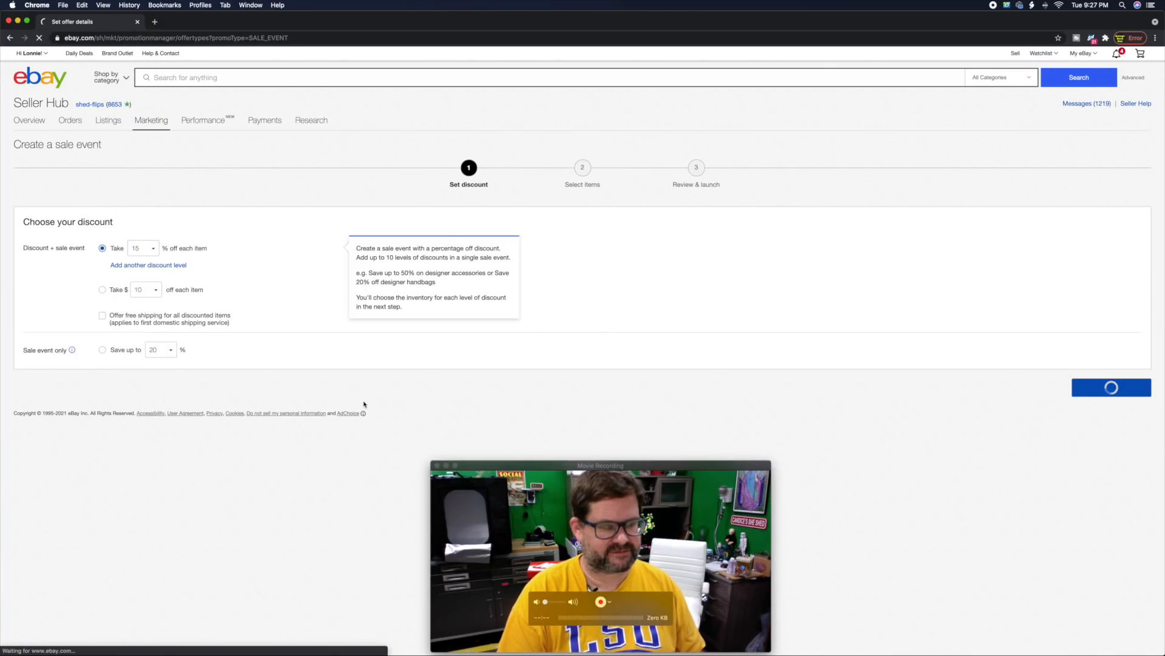
Step: Choose to select individual items, filter the inventory to 91 to 180 days on site, and select all items found
{"action": "left_click", "coordinate": [469, 320]}
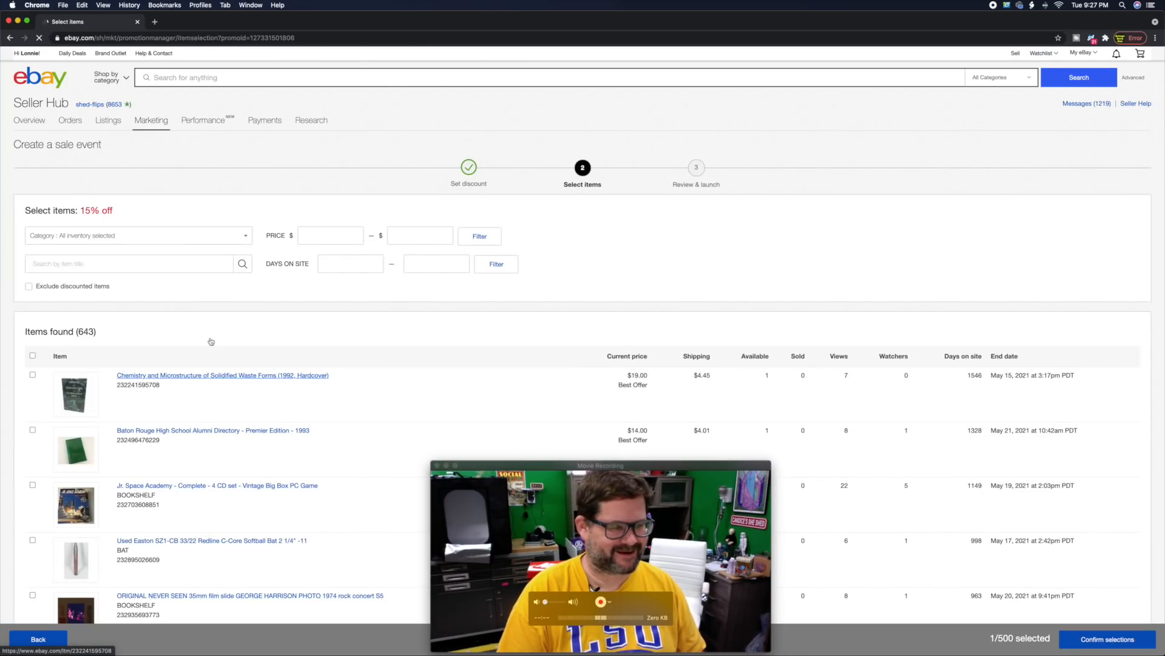
{"action": "left_click", "coordinate": [346, 266]}
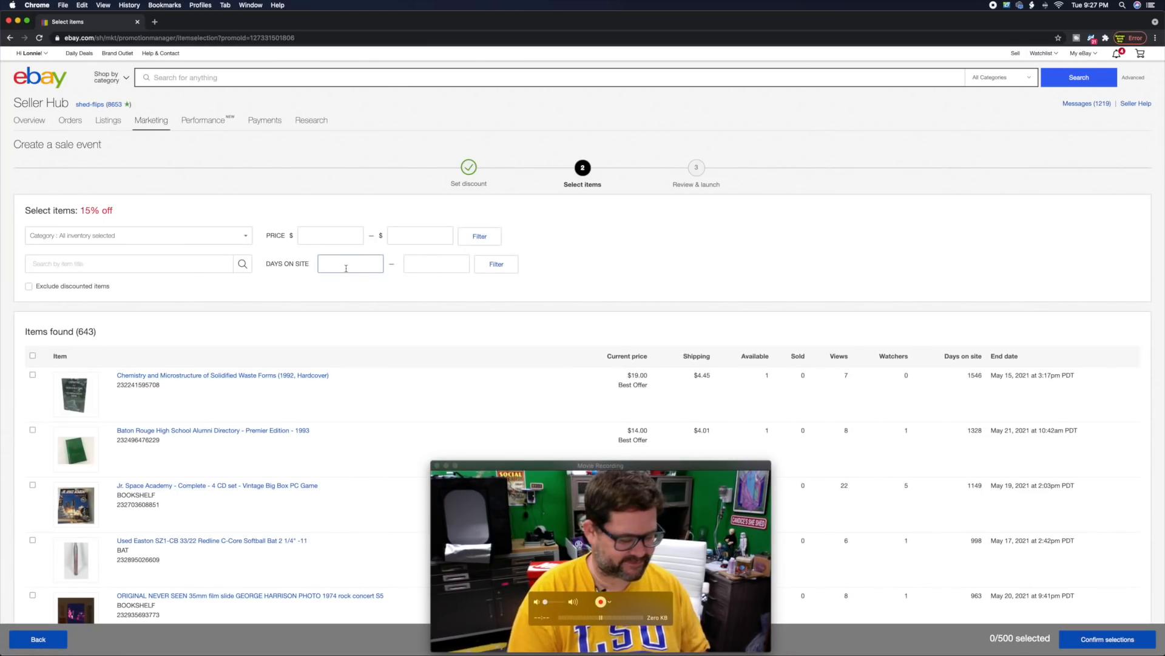
{"action": "key", "text": "Tab"}
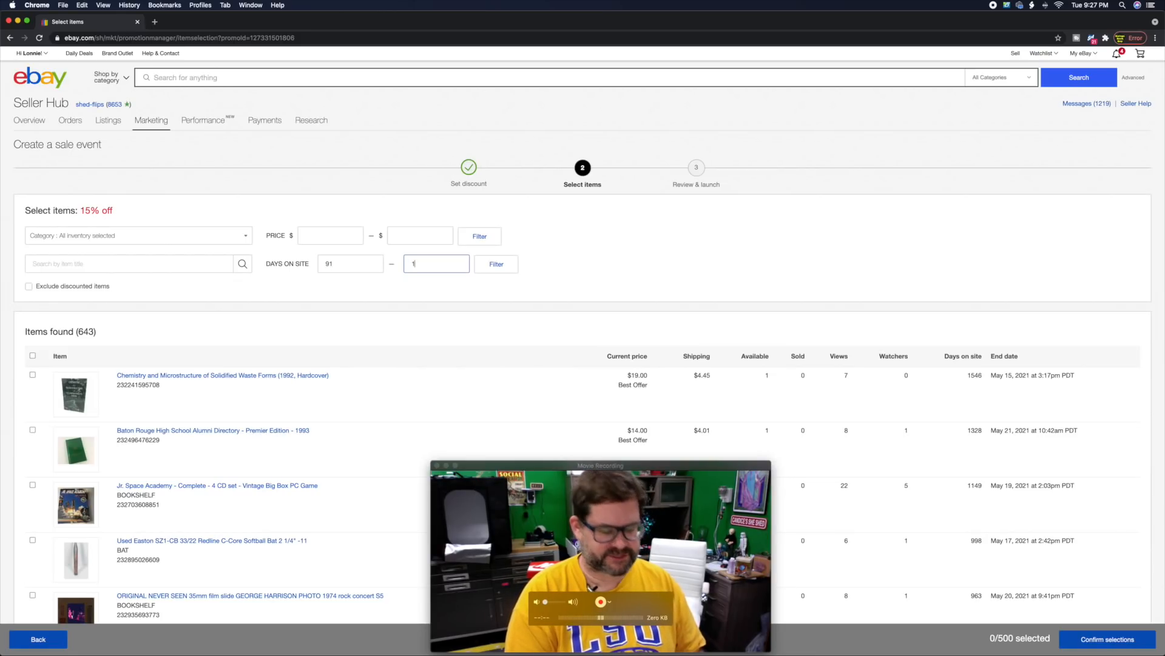
{"action": "left_click", "coordinate": [493, 265]}
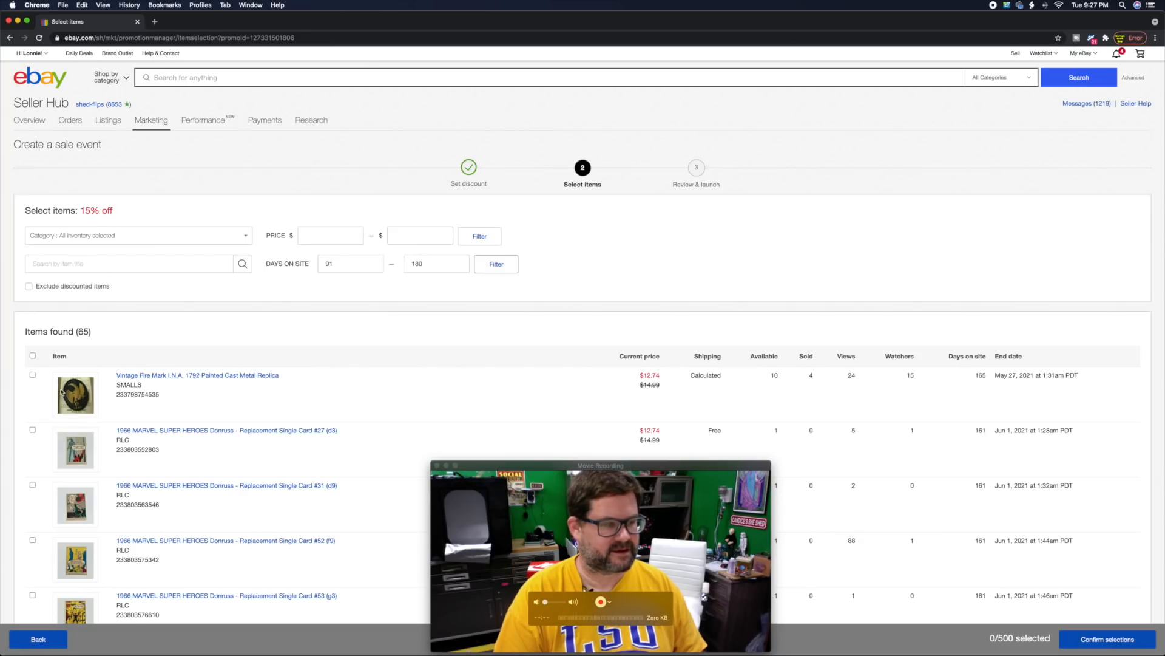
{"action": "left_click", "coordinate": [33, 356]}
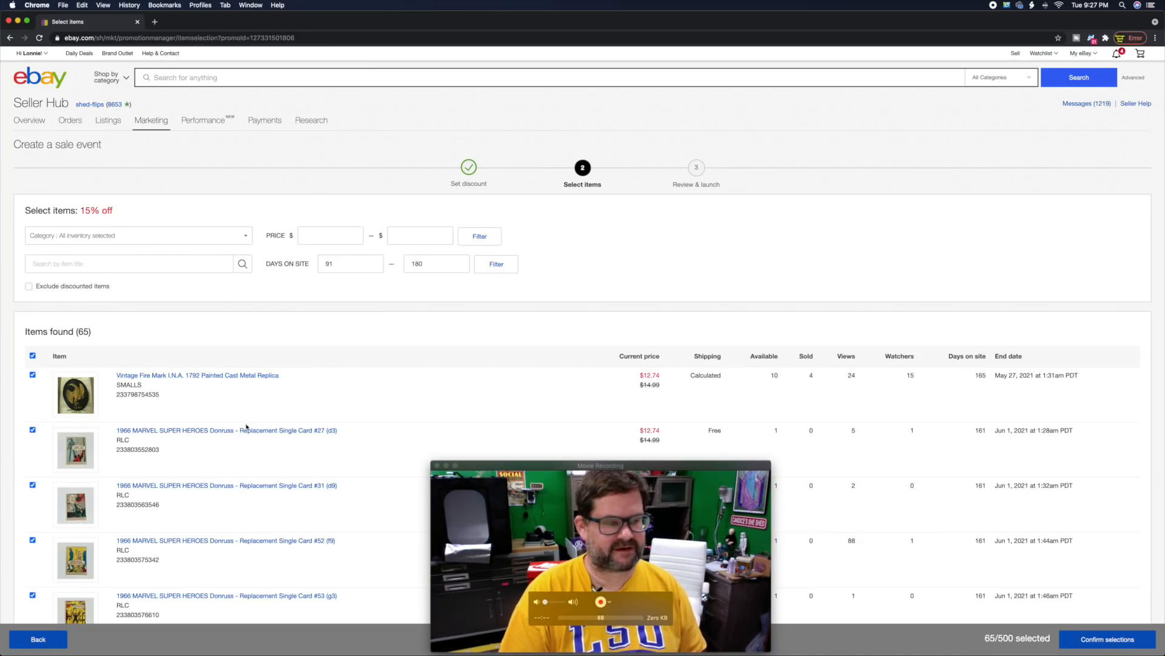
Step: Look through the full list of selected items to check which listings the 15% discount covers
{"action": "scroll", "coordinate": [246, 427], "scroll_direction": "down", "scroll_amount": 3}
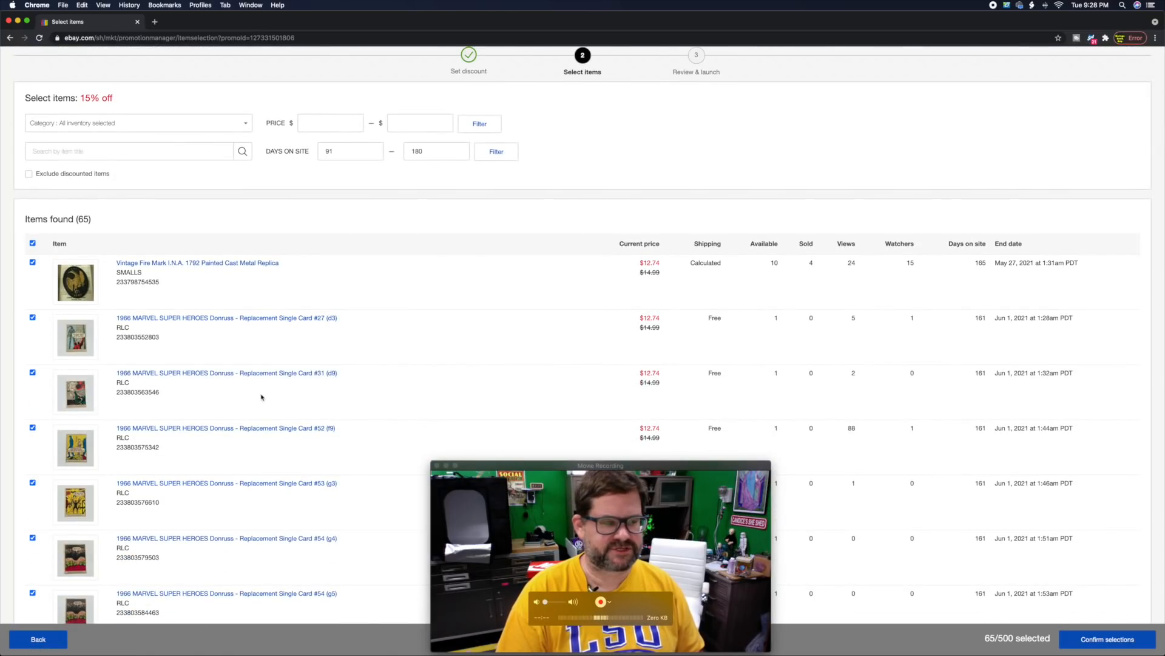
{"action": "scroll", "coordinate": [262, 397], "scroll_direction": "down", "scroll_amount": 10}
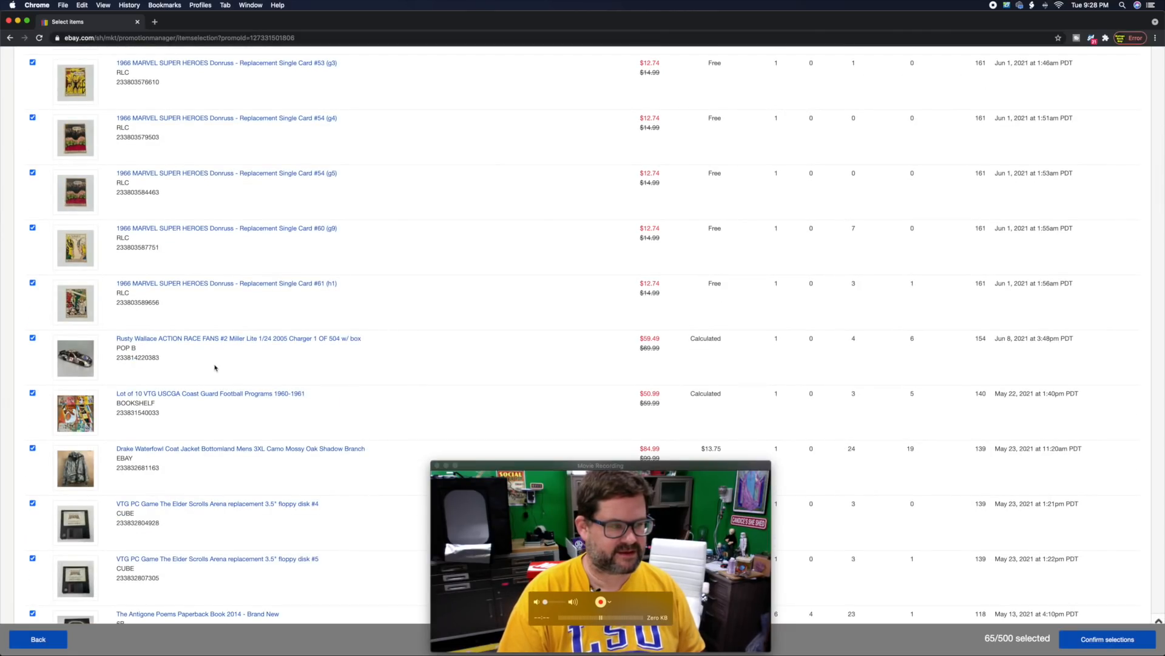
{"action": "scroll", "coordinate": [215, 367], "scroll_direction": "down", "scroll_amount": 2}
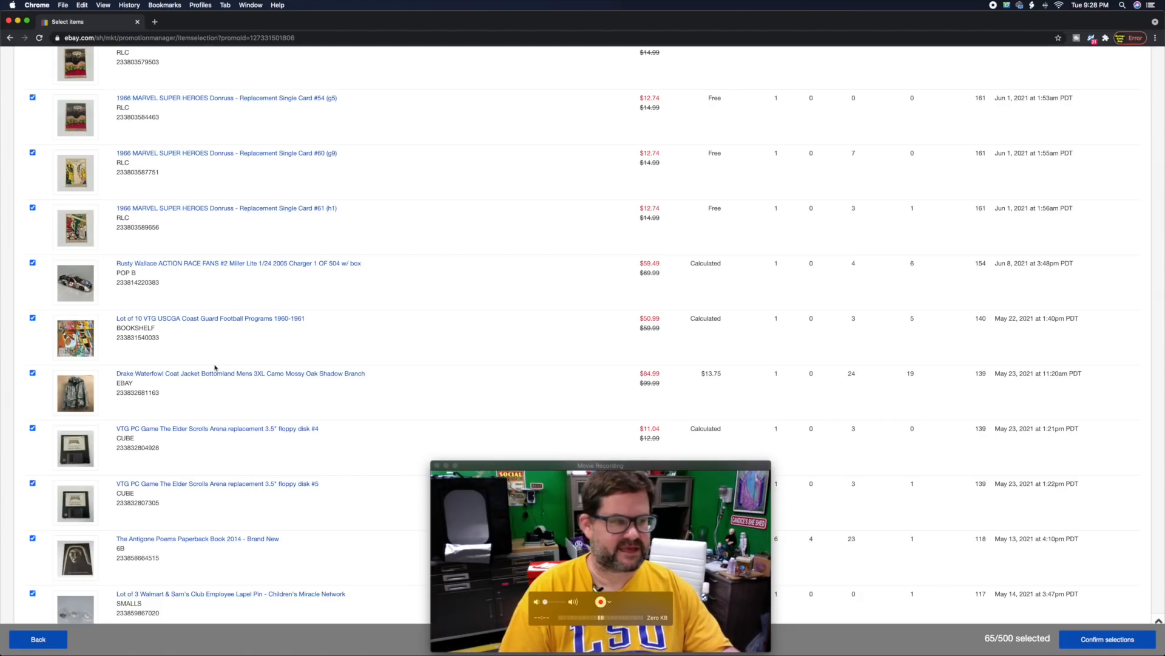
{"action": "scroll", "coordinate": [214, 367], "scroll_direction": "down", "scroll_amount": 14}
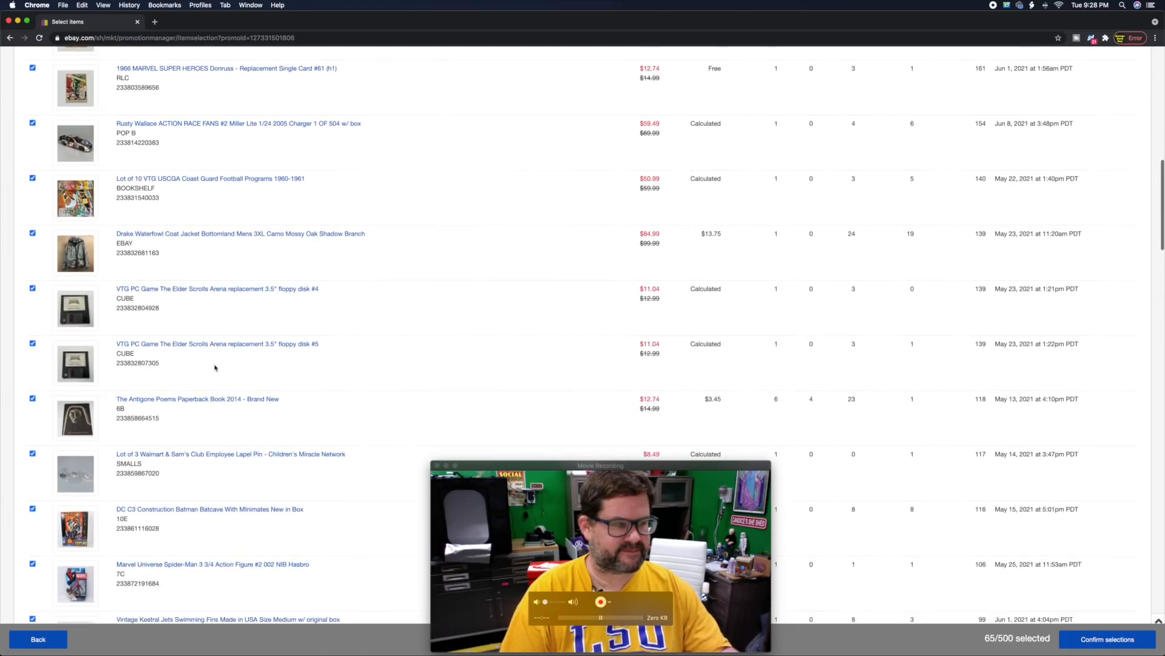
{"action": "scroll", "coordinate": [214, 368], "scroll_direction": "down", "scroll_amount": 15}
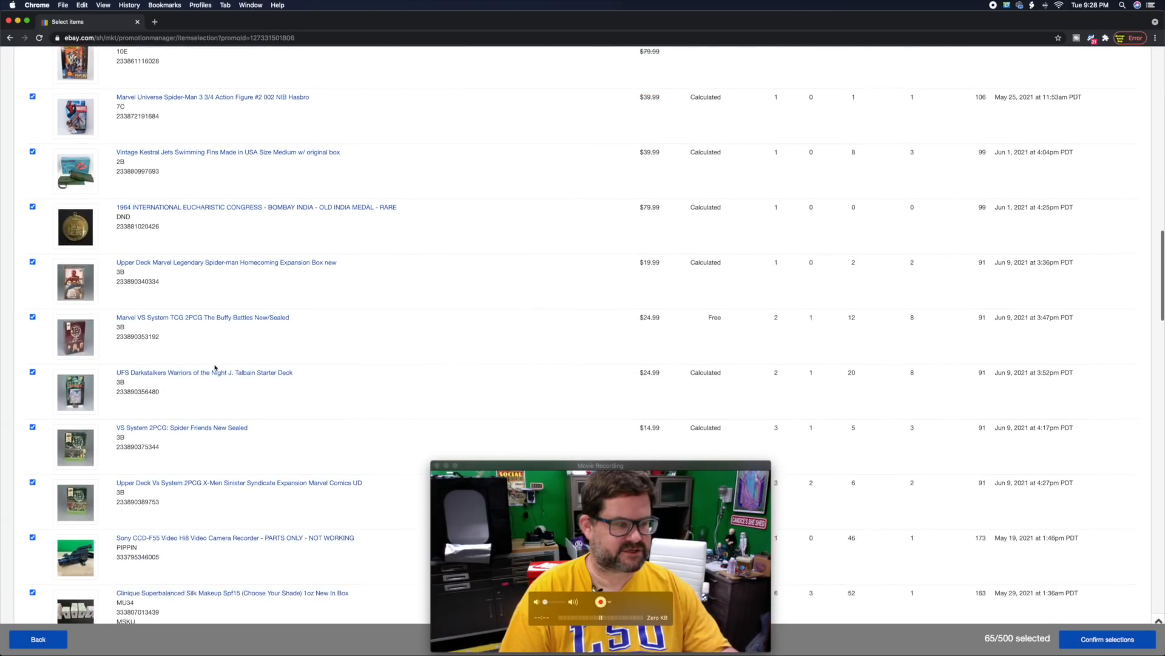
{"action": "scroll", "coordinate": [215, 367], "scroll_direction": "down", "scroll_amount": 20}
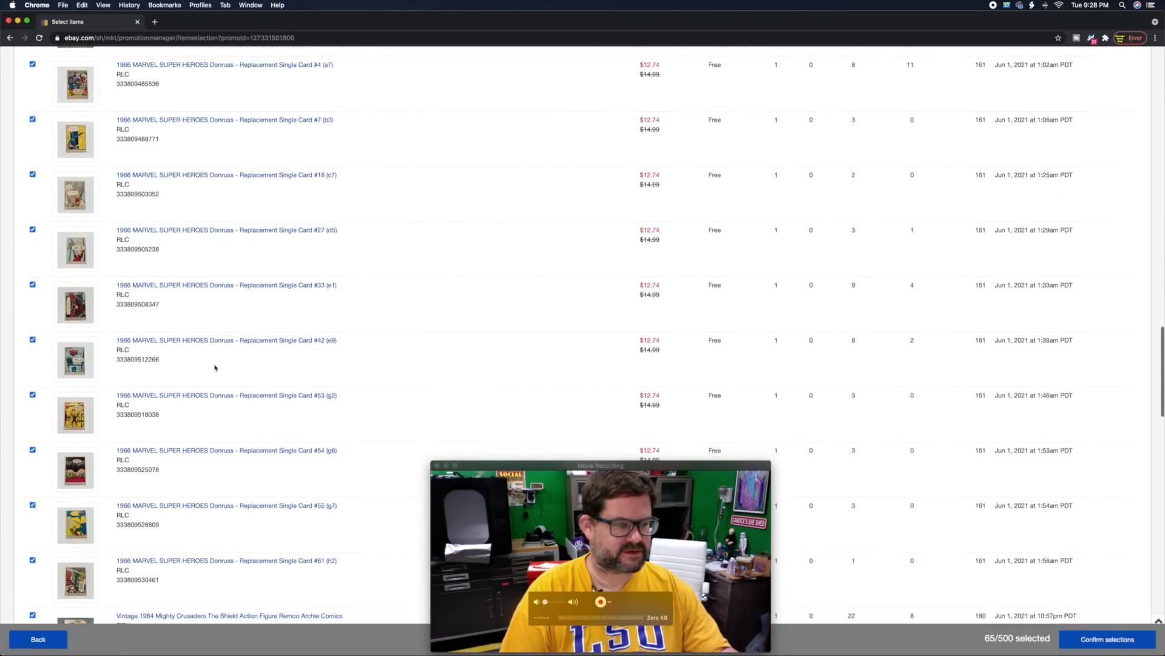
{"action": "scroll", "coordinate": [215, 367], "scroll_direction": "down", "scroll_amount": 20}
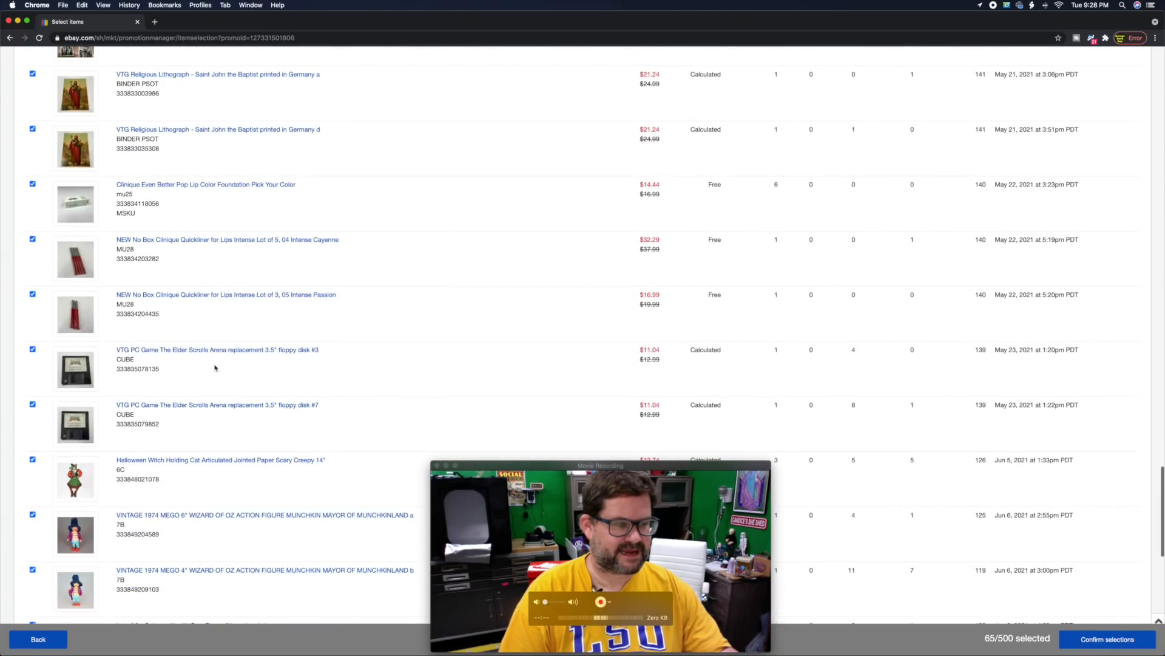
{"action": "scroll", "coordinate": [214, 368], "scroll_direction": "down", "scroll_amount": 5}
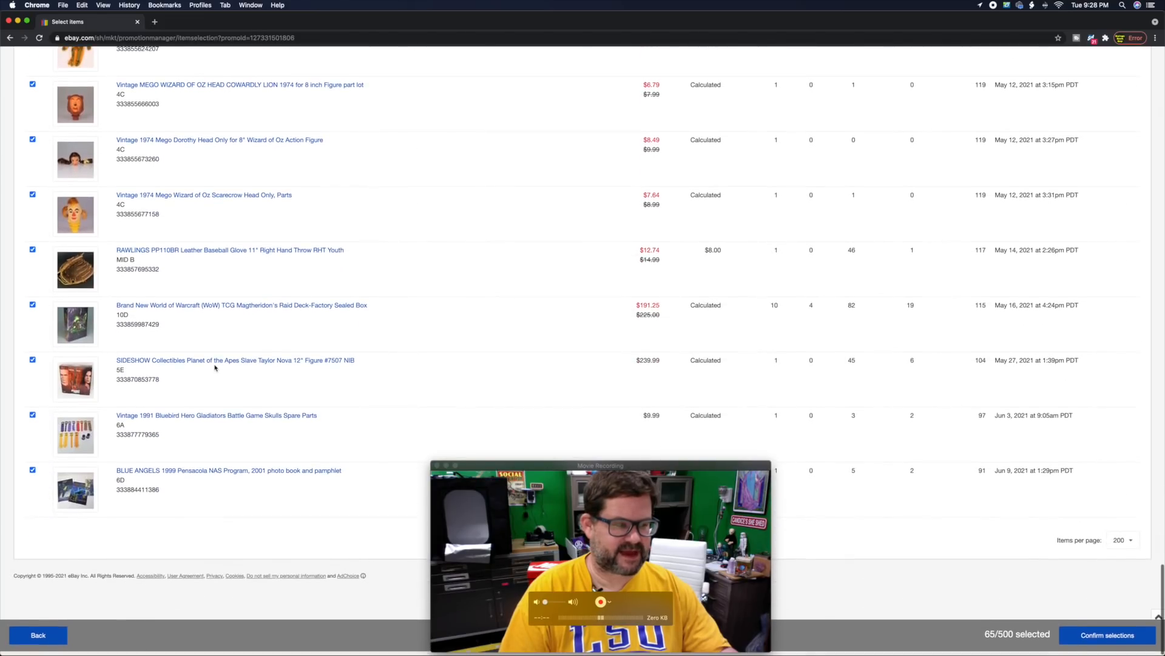
{"action": "scroll", "coordinate": [215, 367], "scroll_direction": "up", "scroll_amount": 20}
{"action": "scroll", "coordinate": [214, 367], "scroll_direction": "up", "scroll_amount": 5}
{"action": "scroll", "coordinate": [215, 367], "scroll_direction": "down", "scroll_amount": 20}
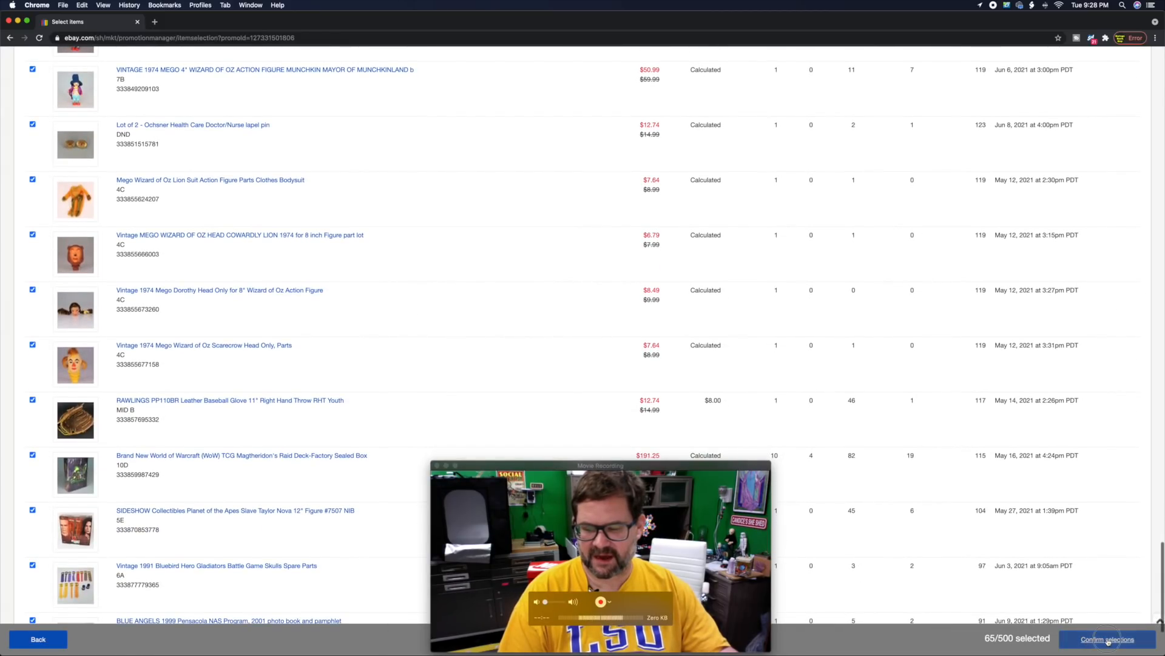
Step: Confirm the item selections, save them for review, and set the 15% sale event to start now
{"action": "left_click", "coordinate": [1108, 639]}
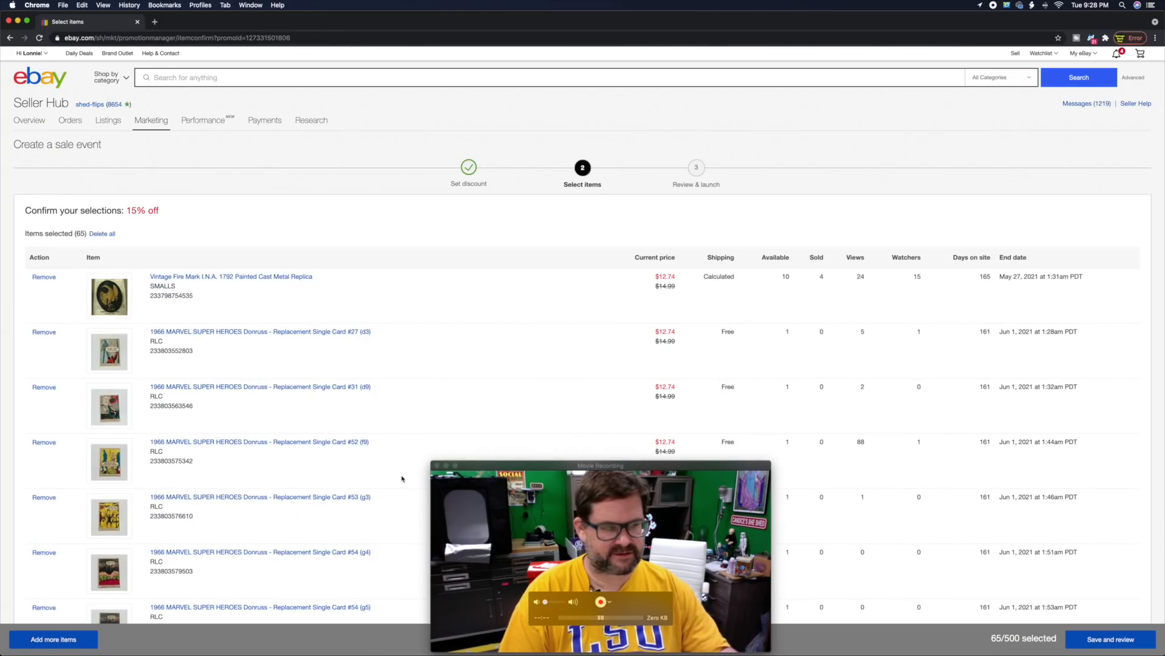
{"action": "left_click", "coordinate": [1087, 638]}
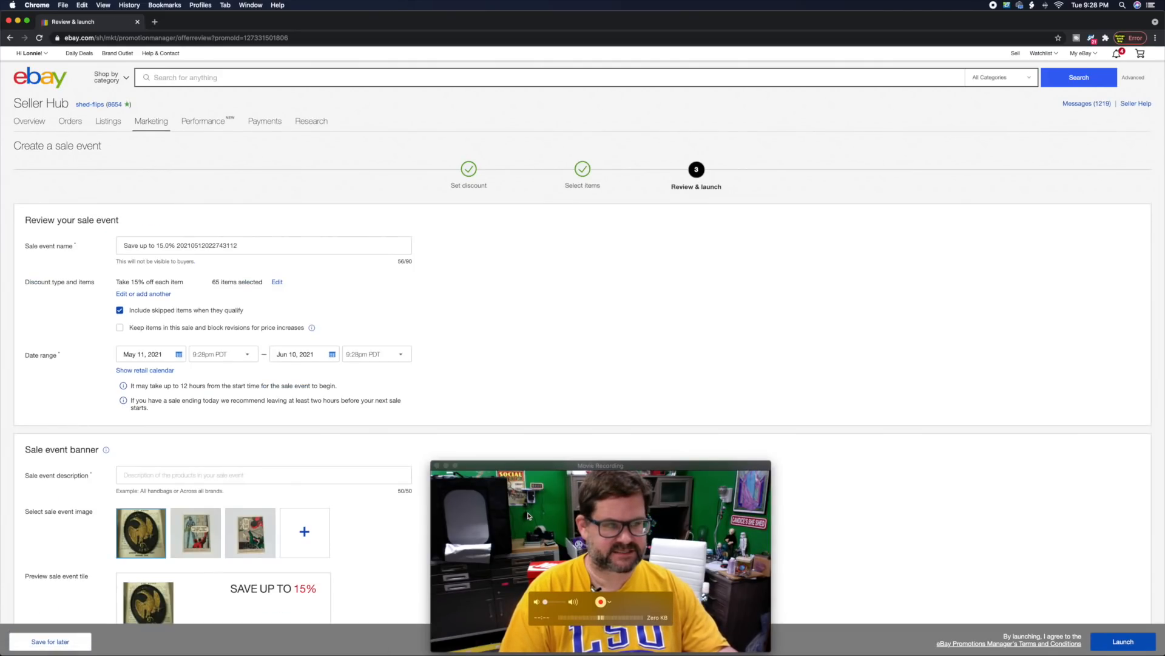
{"action": "scroll", "coordinate": [128, 333], "scroll_direction": "down", "scroll_amount": 1}
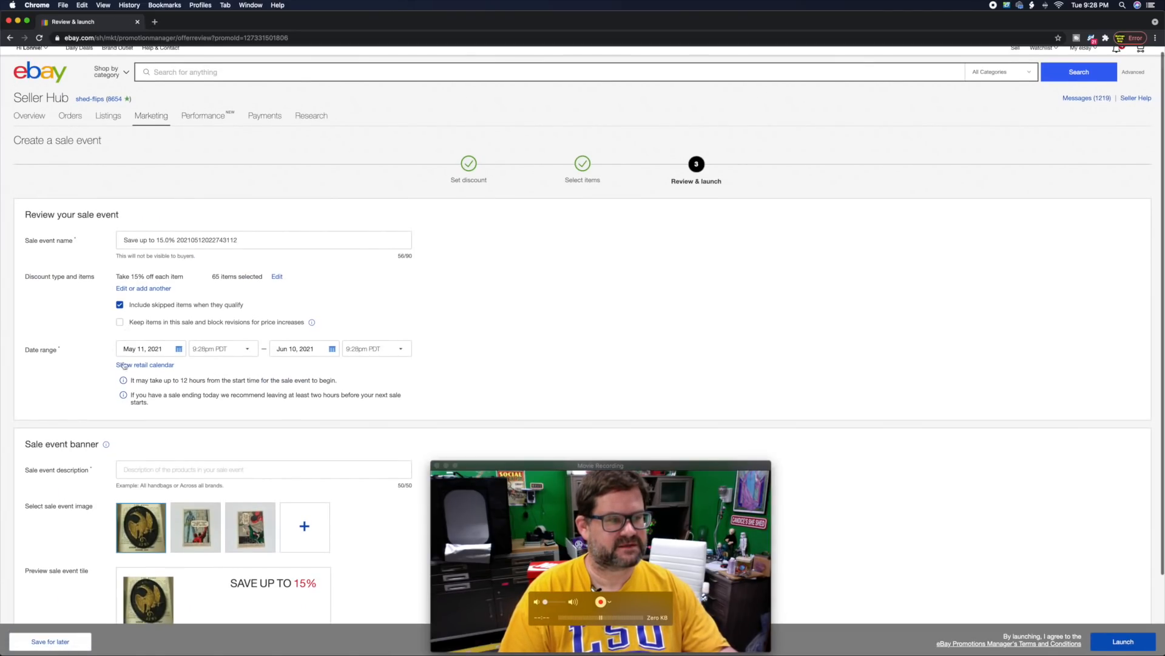
{"action": "left_click", "coordinate": [221, 348]}
{"action": "left_click", "coordinate": [209, 302]}
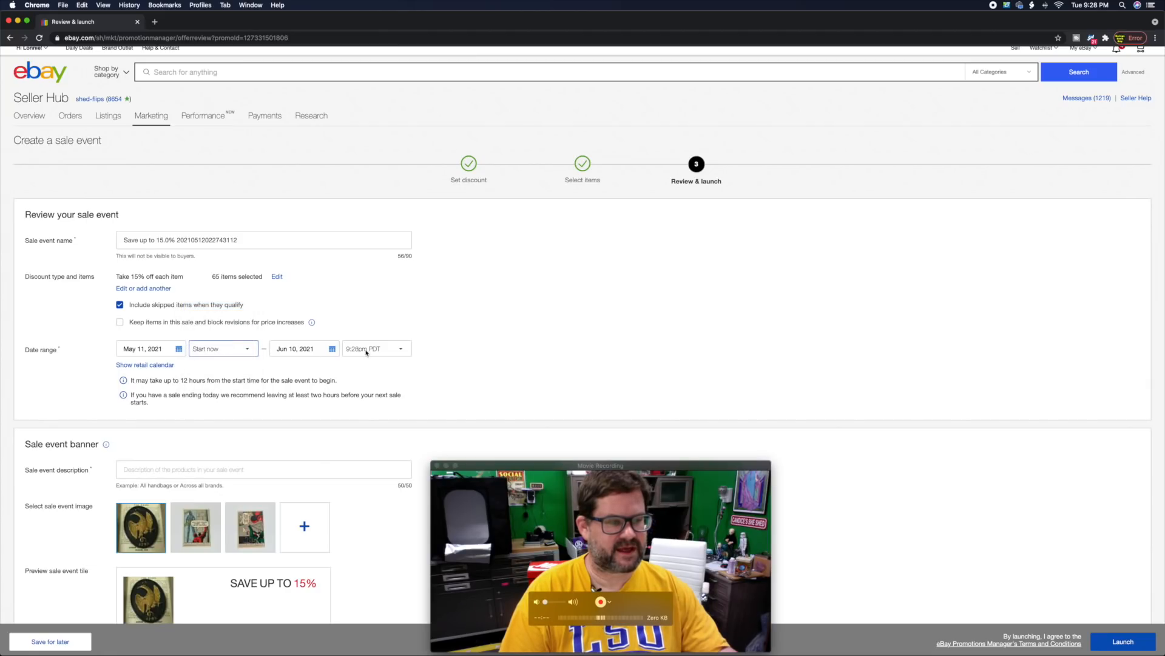
Step: Set the 15% sale event to end on May 16, 2021 at 11:30pm PDT
{"action": "left_click", "coordinate": [366, 350]}
{"action": "left_click", "coordinate": [365, 348]}
{"action": "left_click", "coordinate": [331, 349]}
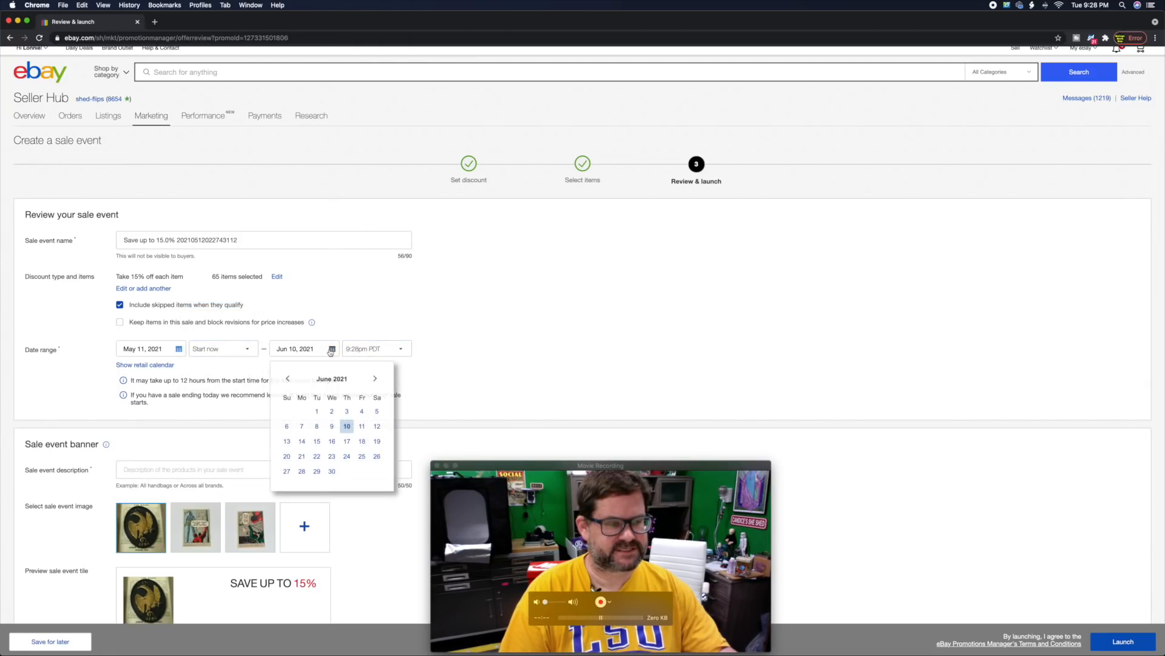
{"action": "left_click", "coordinate": [288, 378]}
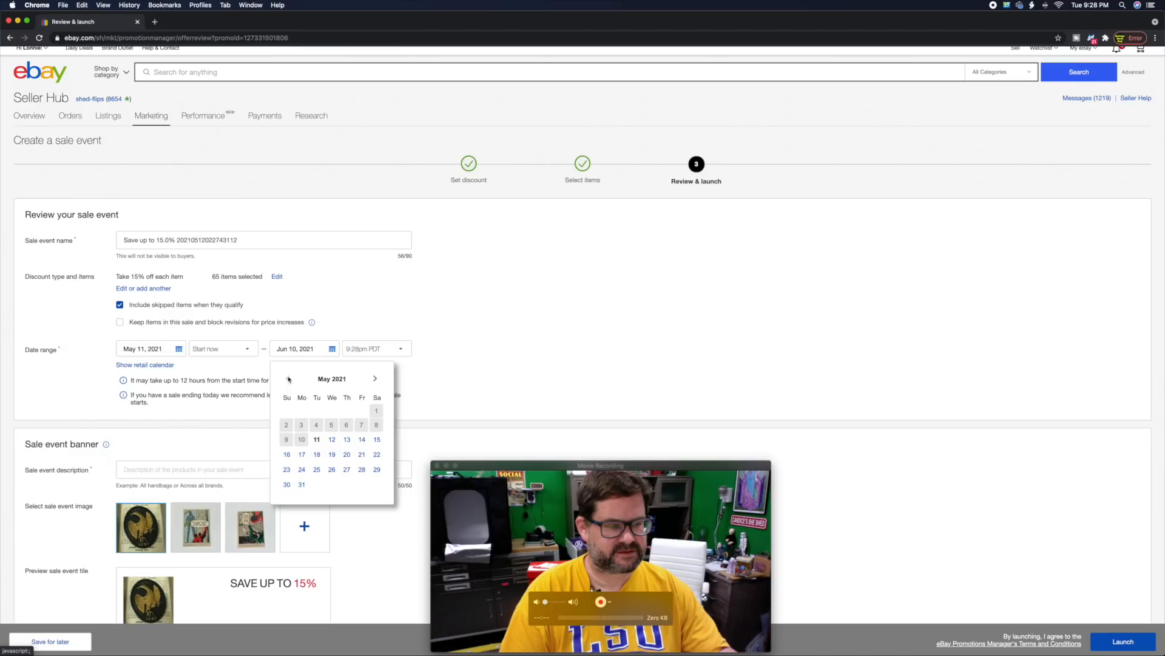
{"action": "left_click", "coordinate": [287, 455]}
{"action": "left_click", "coordinate": [365, 349]}
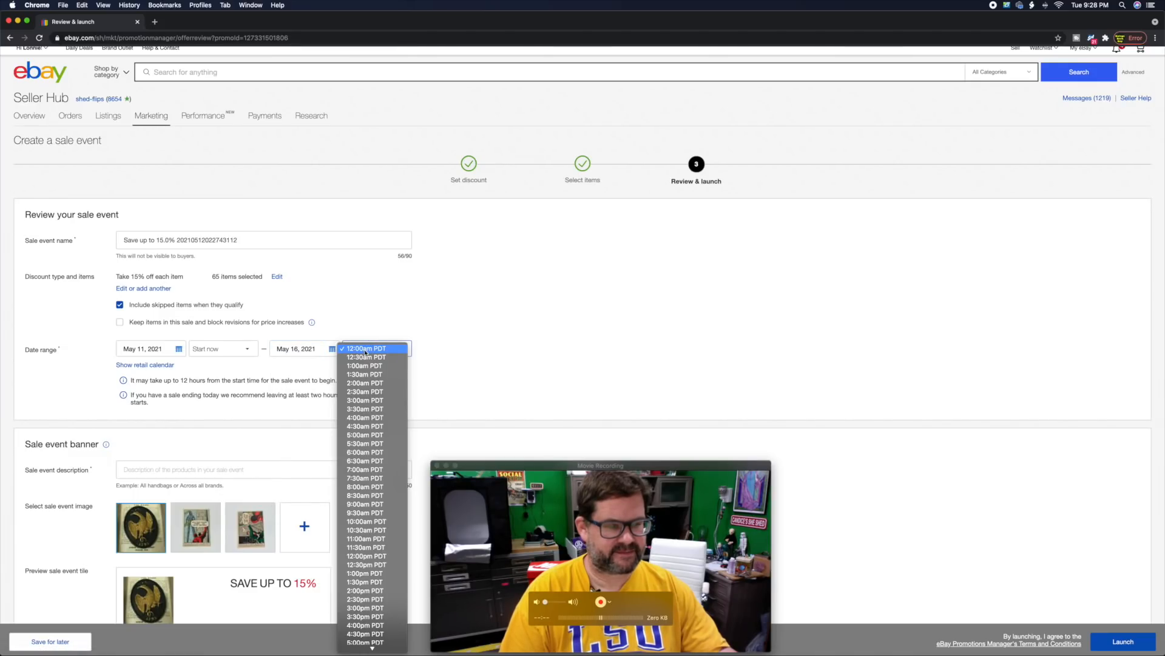
{"action": "scroll", "coordinate": [364, 459], "scroll_direction": "down", "scroll_amount": 5}
{"action": "left_click", "coordinate": [365, 648]}
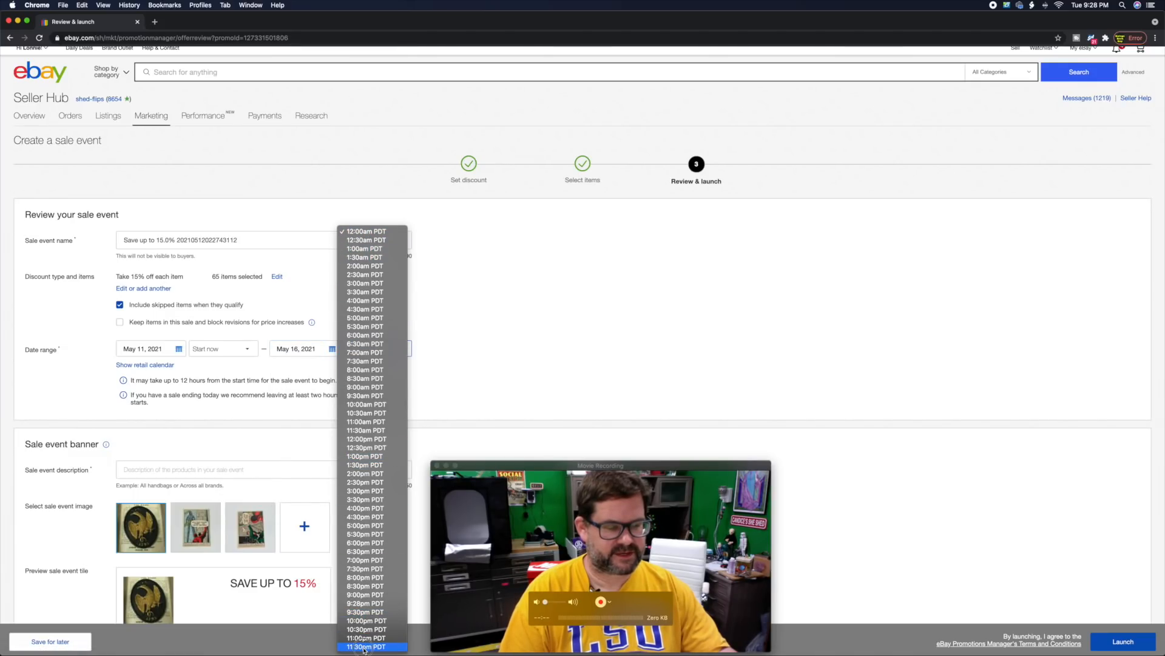
Step: Enter "15% OFF SALE" as the sale event description and launch the sale event
{"action": "left_click", "coordinate": [217, 472]}
{"action": "type", "text": "15"}
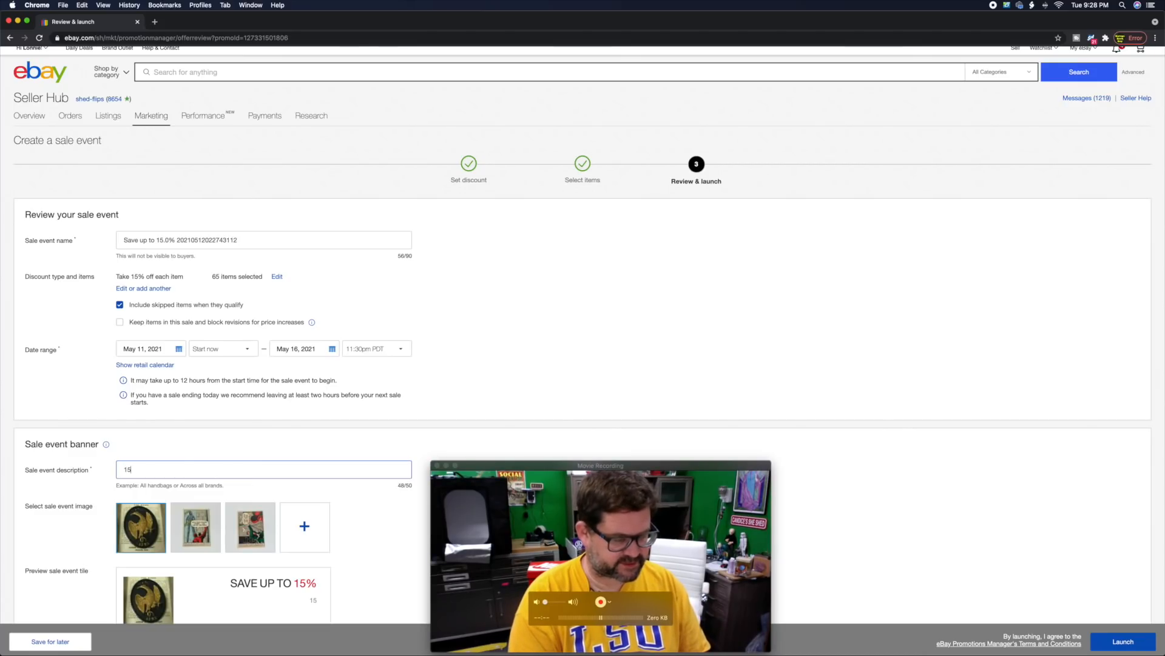
{"action": "type", "text": "% OFF SALE"}
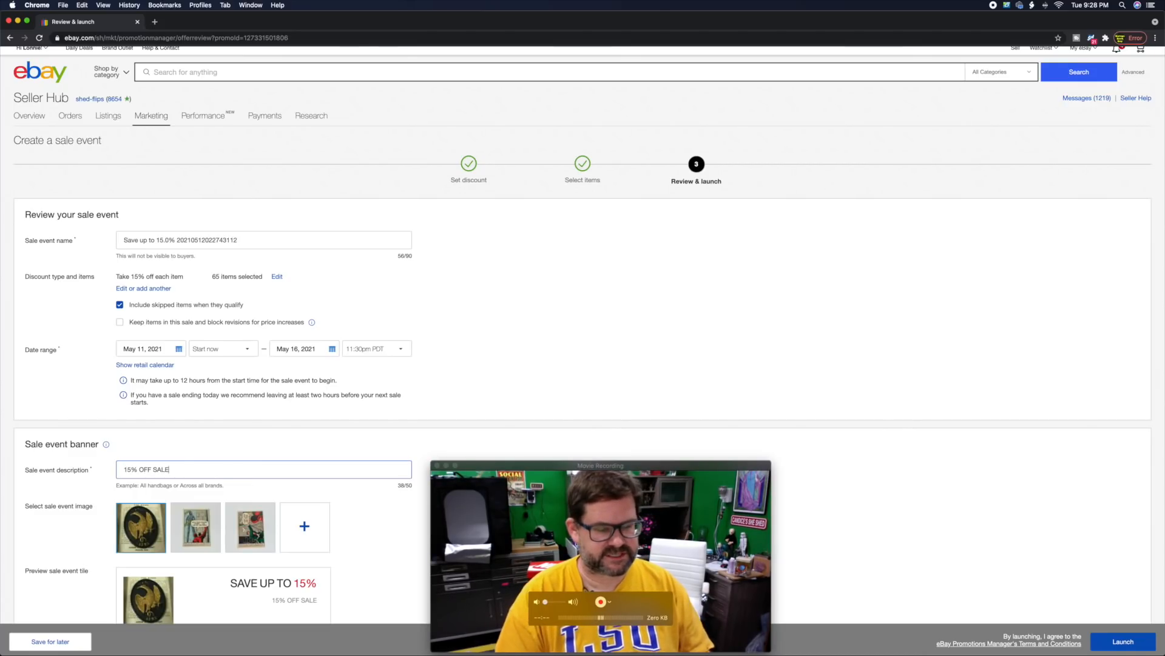
{"action": "left_click", "coordinate": [1124, 643]}
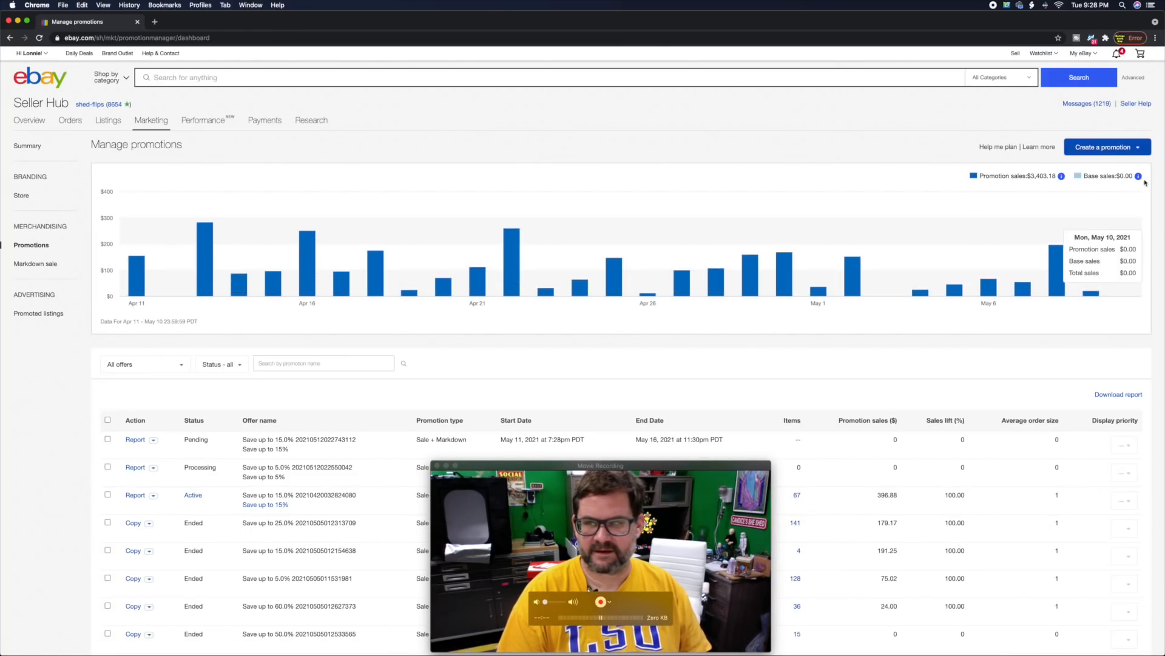
Step: Start another sale event + markdown promotion taking 25% off each item and continue to item selection
{"action": "left_click", "coordinate": [1137, 149]}
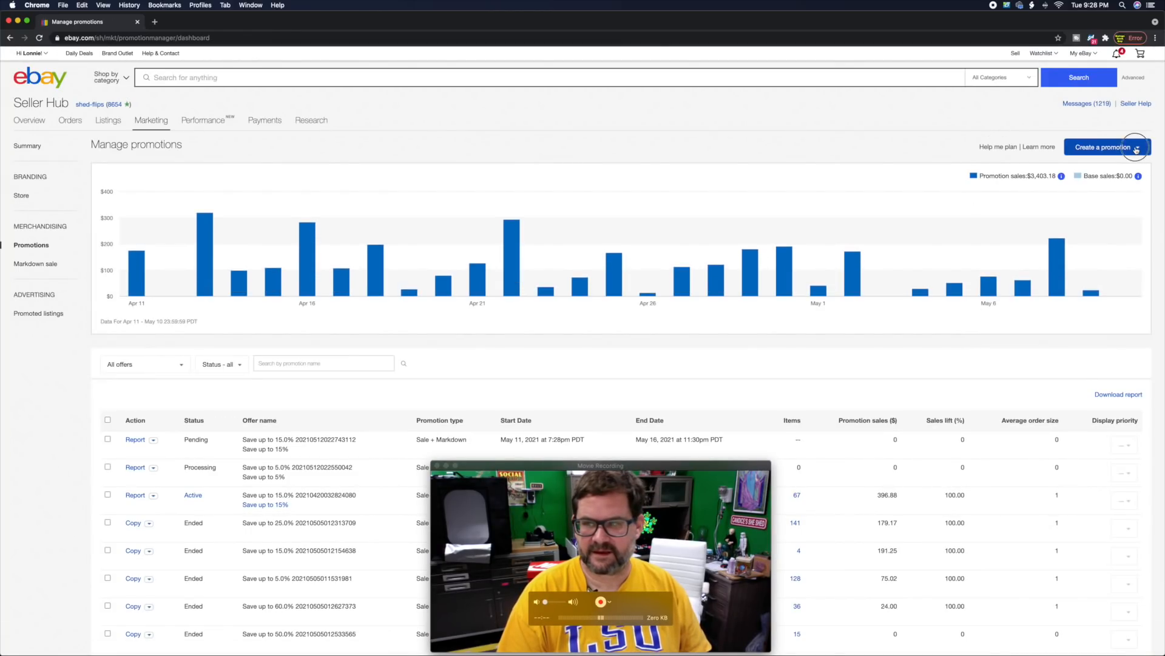
{"action": "left_click", "coordinate": [1103, 217]}
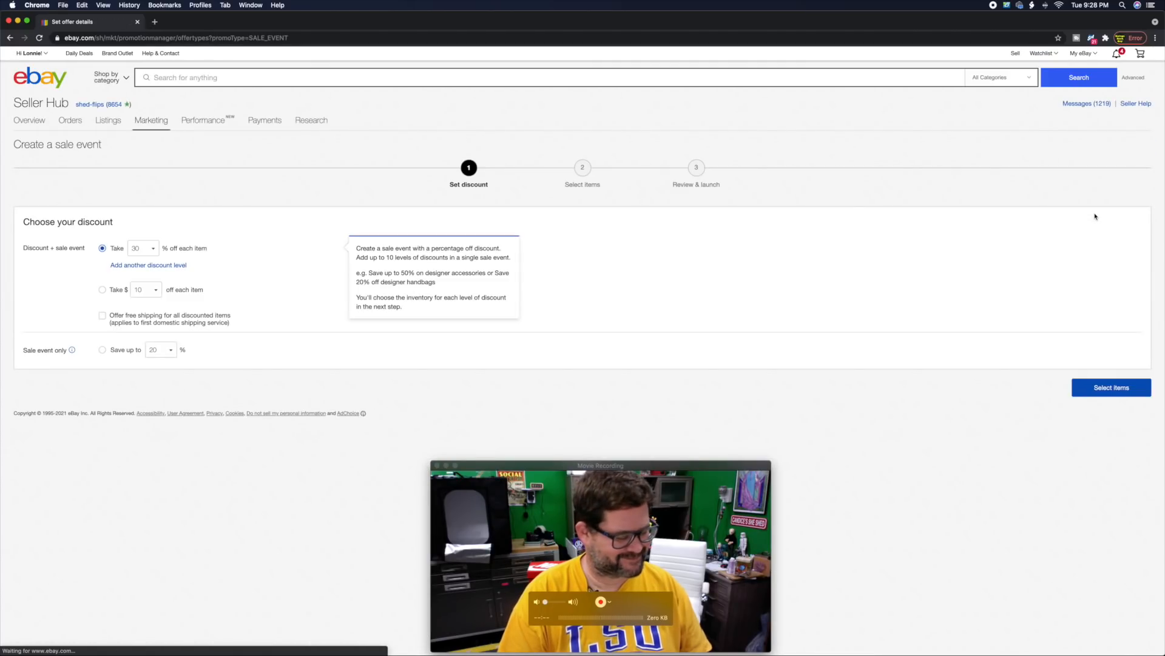
{"action": "left_click", "coordinate": [140, 249]}
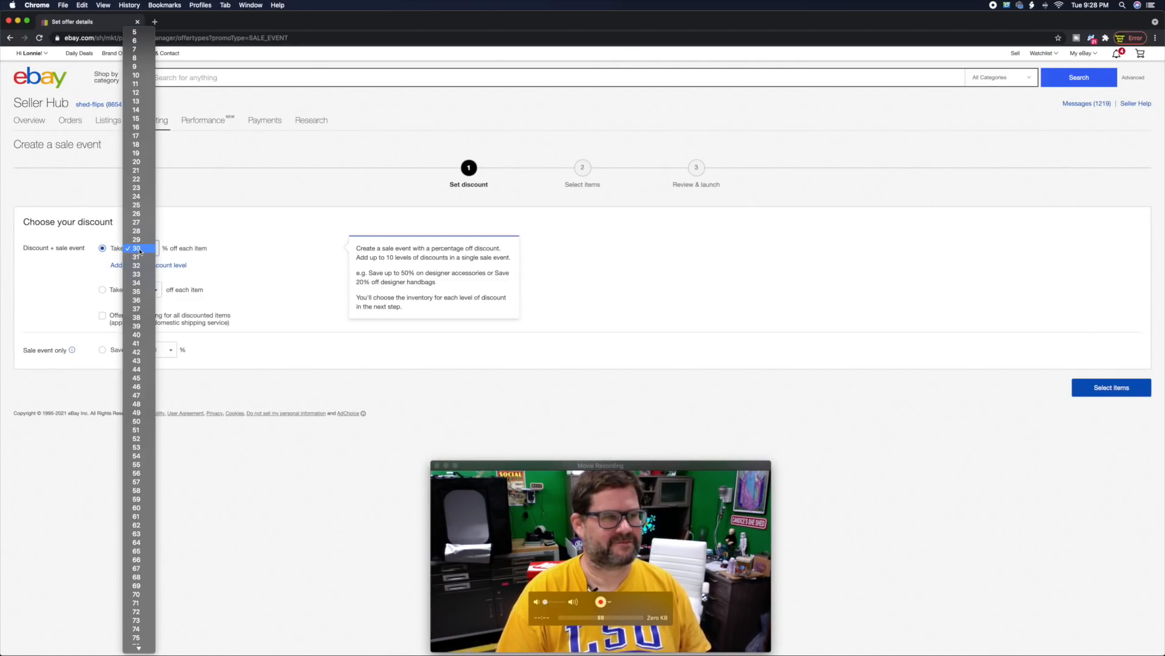
{"action": "left_click", "coordinate": [137, 205]}
{"action": "left_click", "coordinate": [1112, 387]}
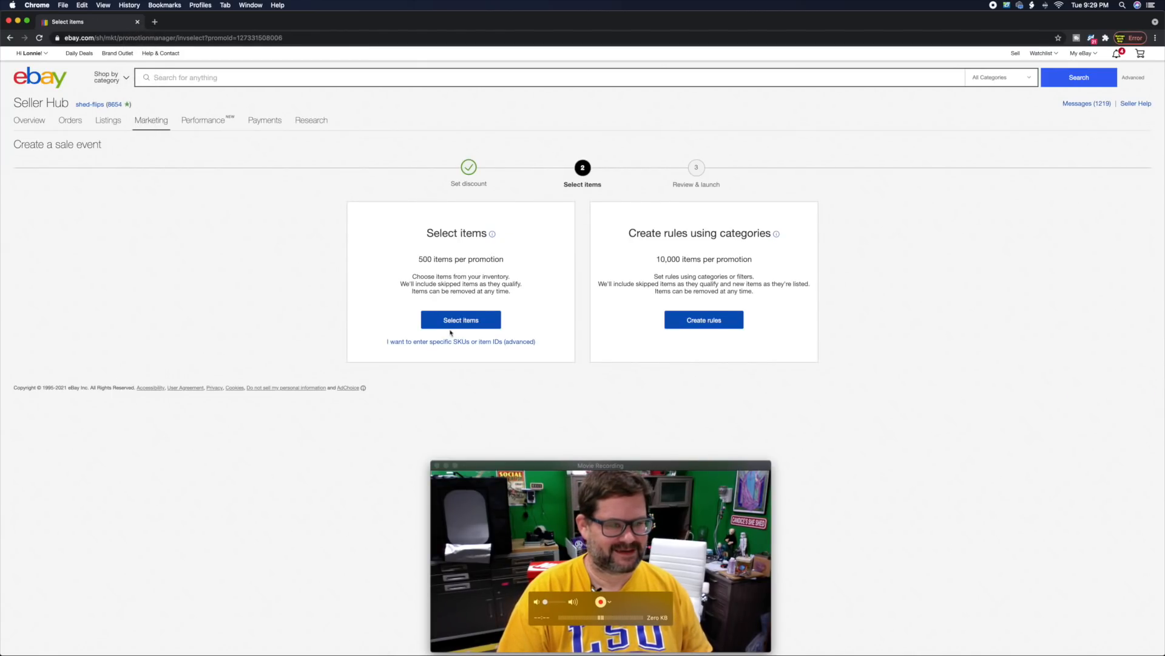
Step: Filter the inventory to items 181 to 270 days on site and select all matching items for the 25% sale event
{"action": "left_click", "coordinate": [455, 325]}
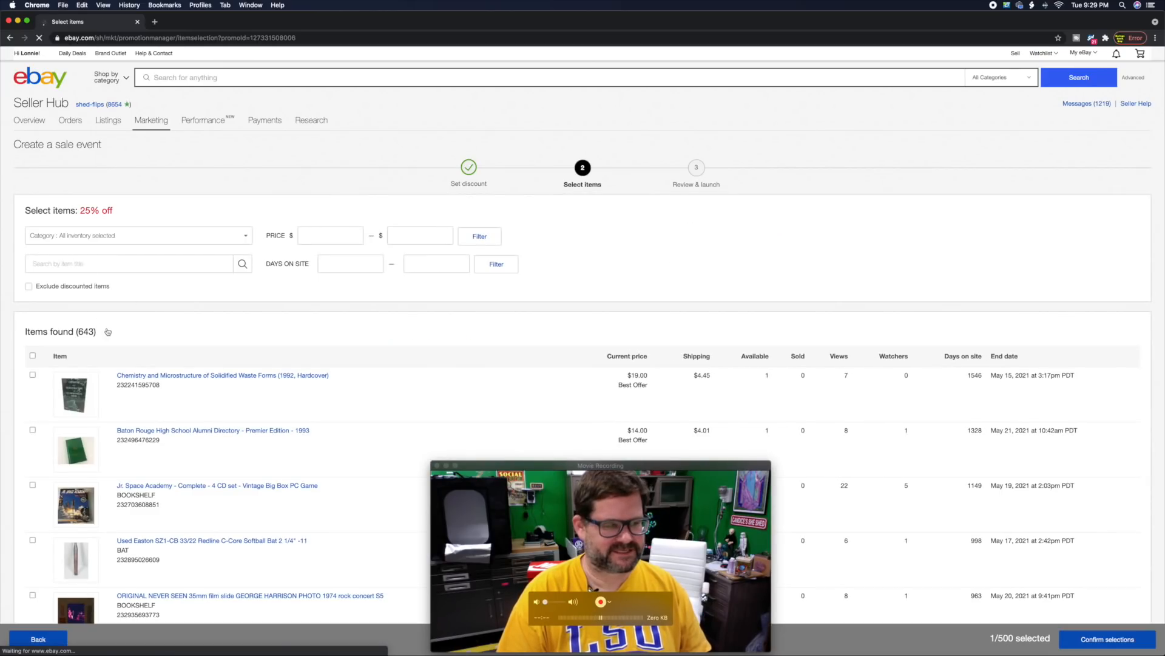
{"action": "left_click", "coordinate": [319, 269]}
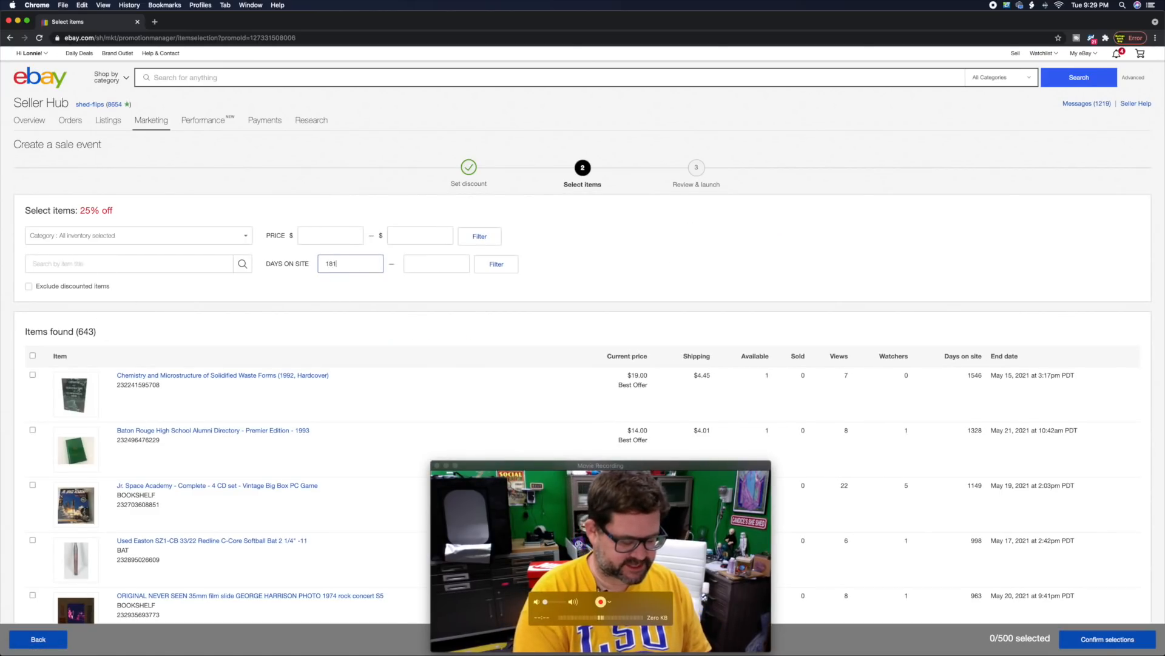
{"action": "key", "text": "Tab"}
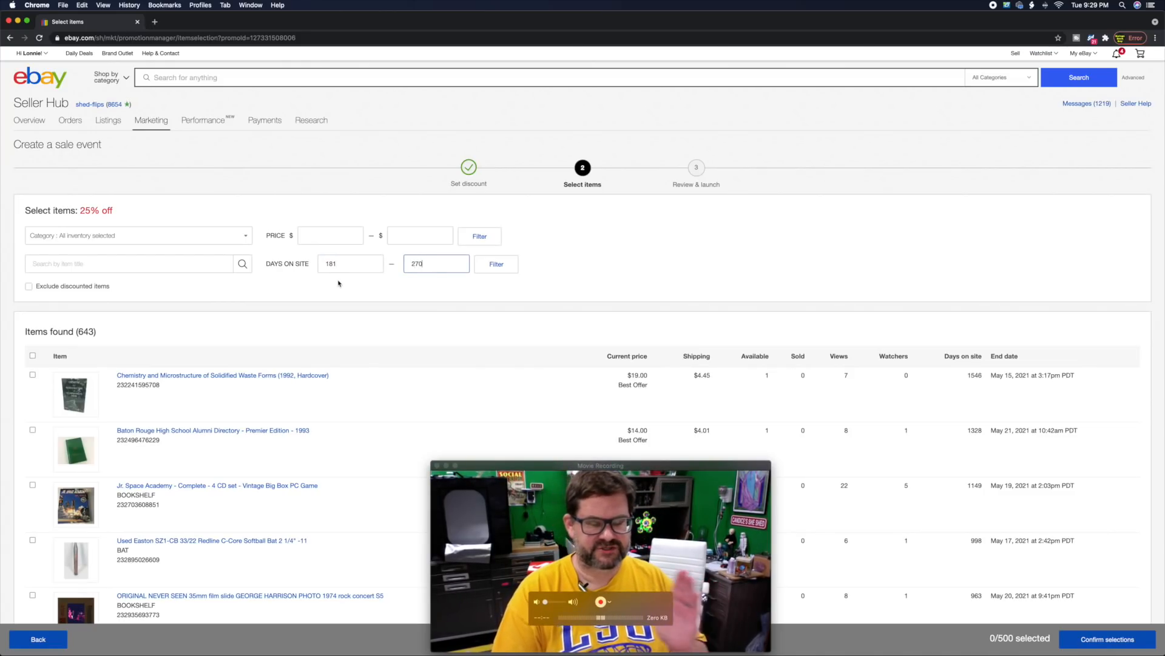
{"action": "left_click", "coordinate": [498, 265]}
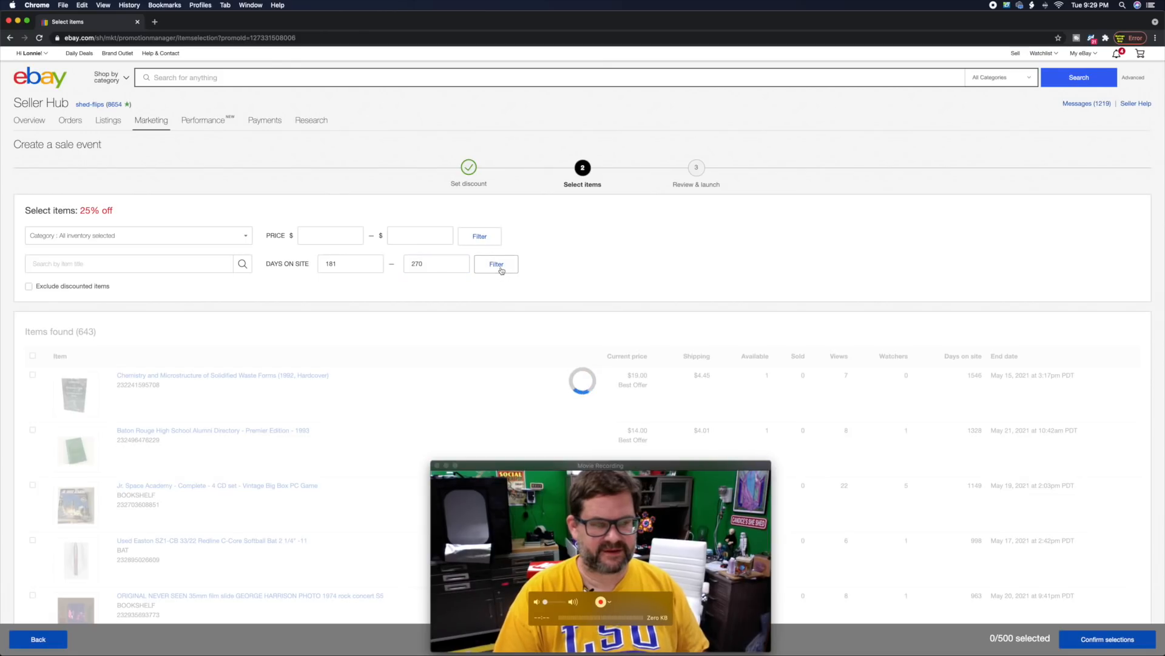
{"action": "left_click", "coordinate": [32, 356]}
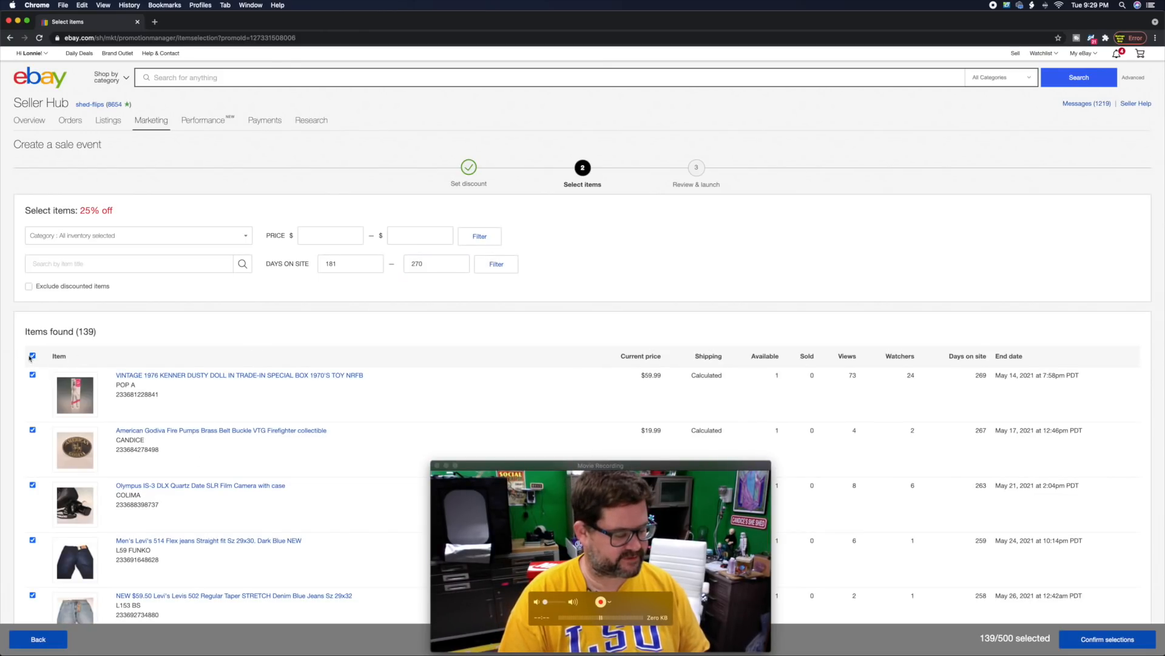
Step: Review the selected 181 to 270 day items, then confirm the selections and continue to the sale event review
{"action": "scroll", "coordinate": [216, 456], "scroll_direction": "down", "scroll_amount": 6}
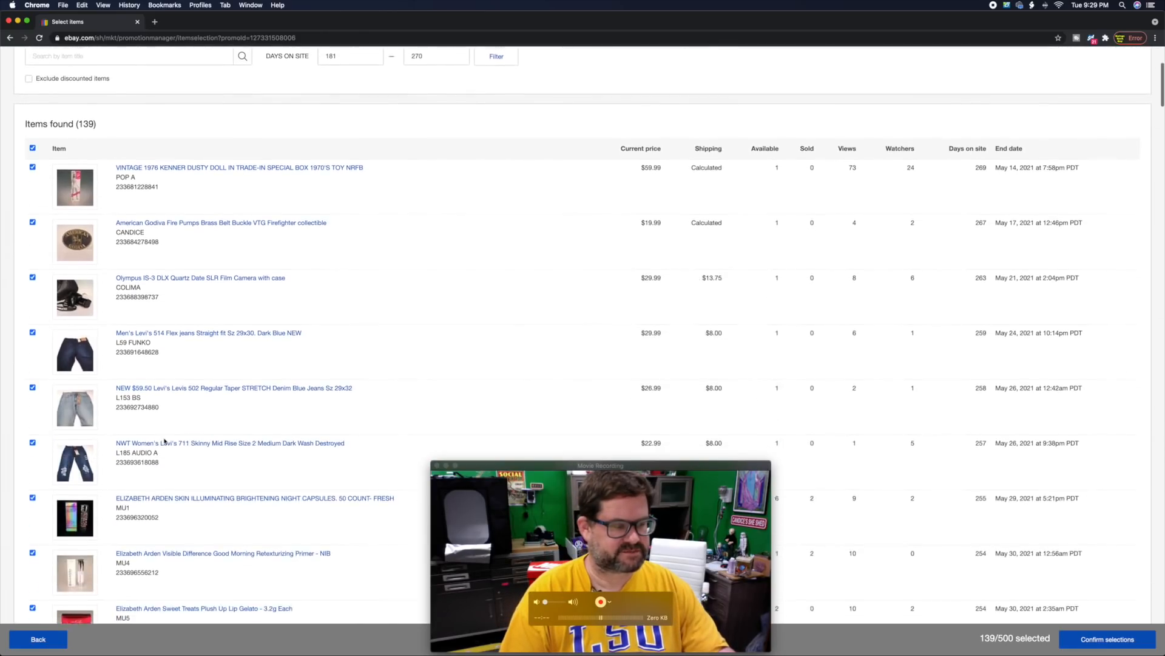
{"action": "scroll", "coordinate": [165, 442], "scroll_direction": "down", "scroll_amount": 11}
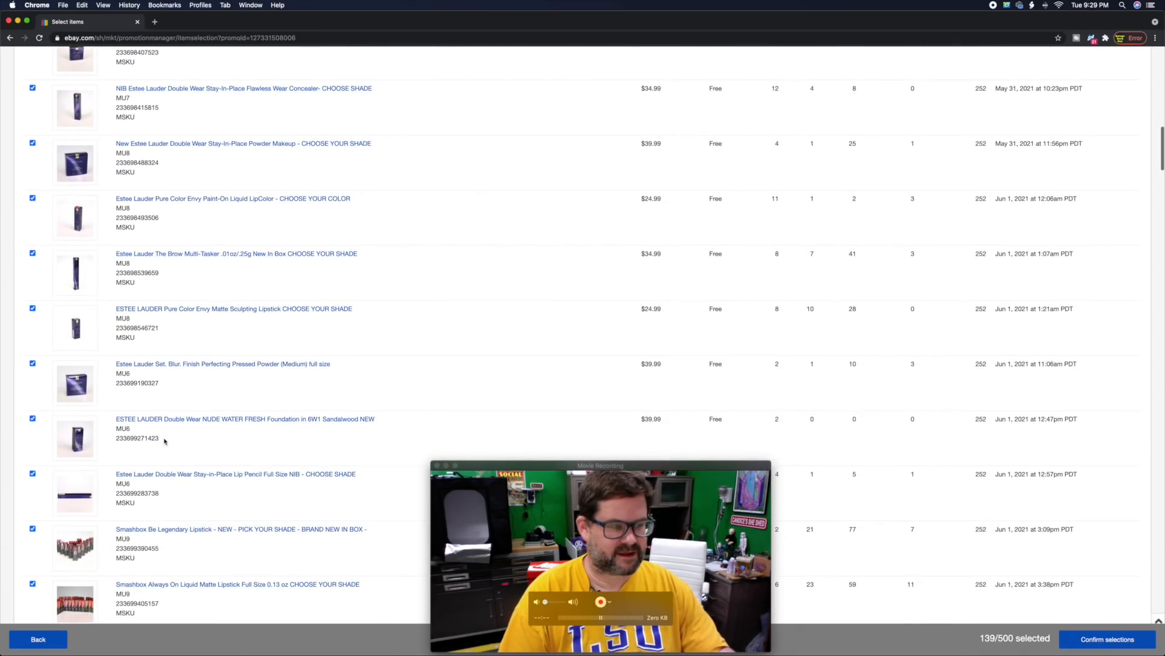
{"action": "scroll", "coordinate": [165, 441], "scroll_direction": "down", "scroll_amount": 18}
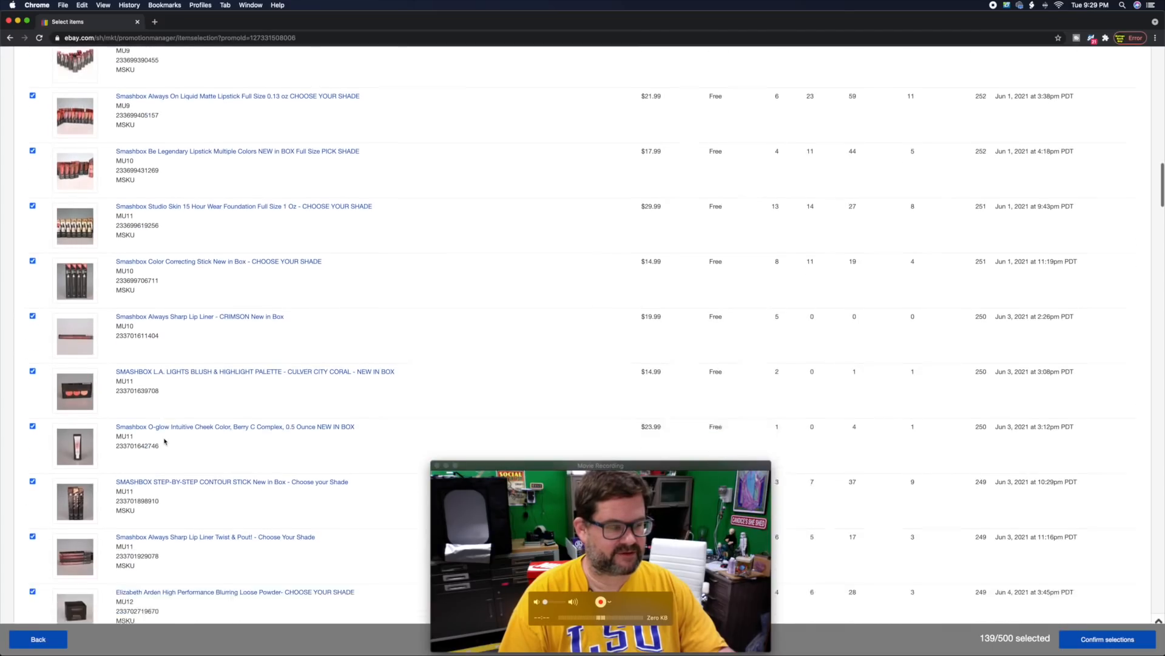
{"action": "scroll", "coordinate": [165, 442], "scroll_direction": "down", "scroll_amount": 20}
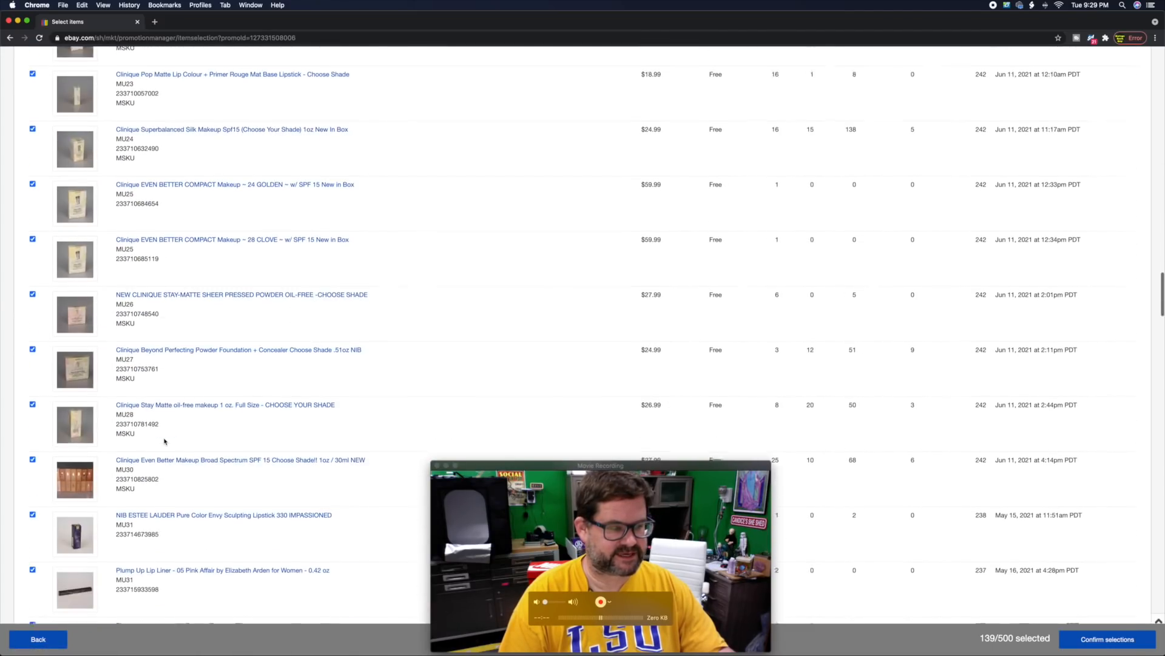
{"action": "scroll", "coordinate": [165, 441], "scroll_direction": "down", "scroll_amount": 20}
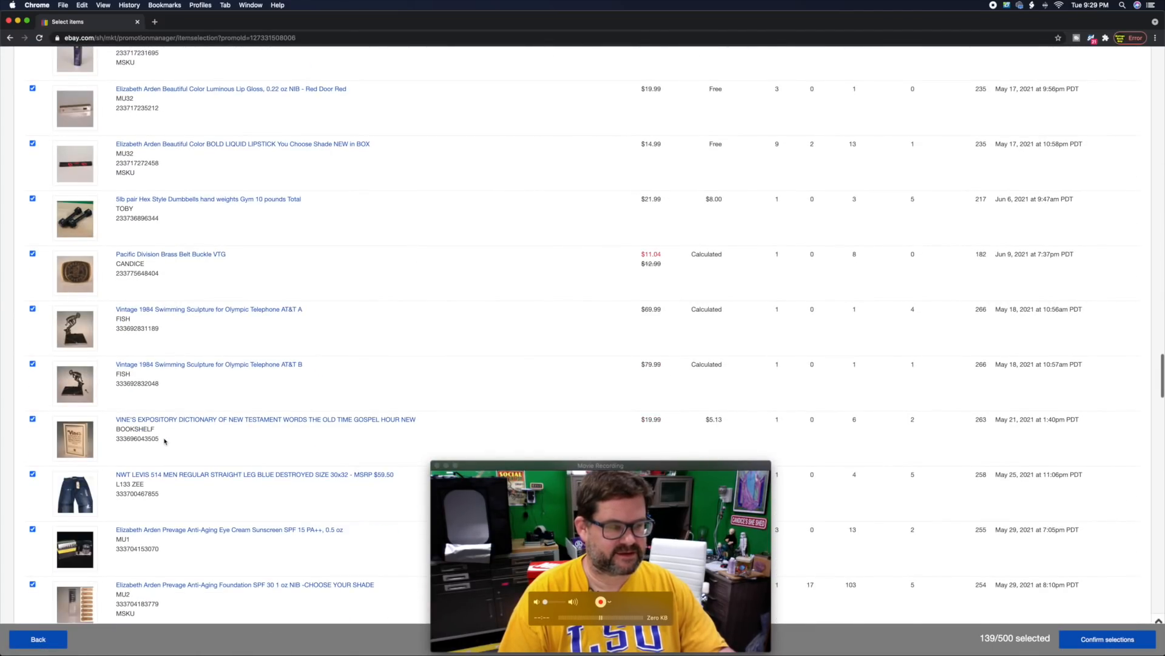
{"action": "scroll", "coordinate": [165, 442], "scroll_direction": "down", "scroll_amount": 15}
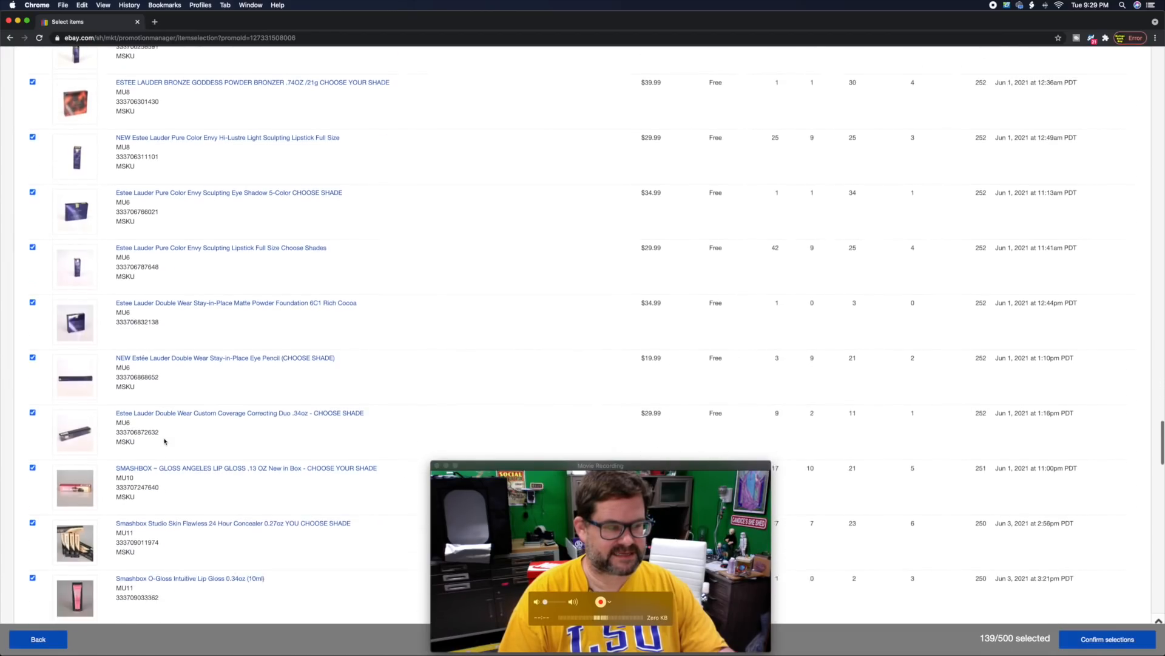
{"action": "scroll", "coordinate": [165, 442], "scroll_direction": "down", "scroll_amount": 15}
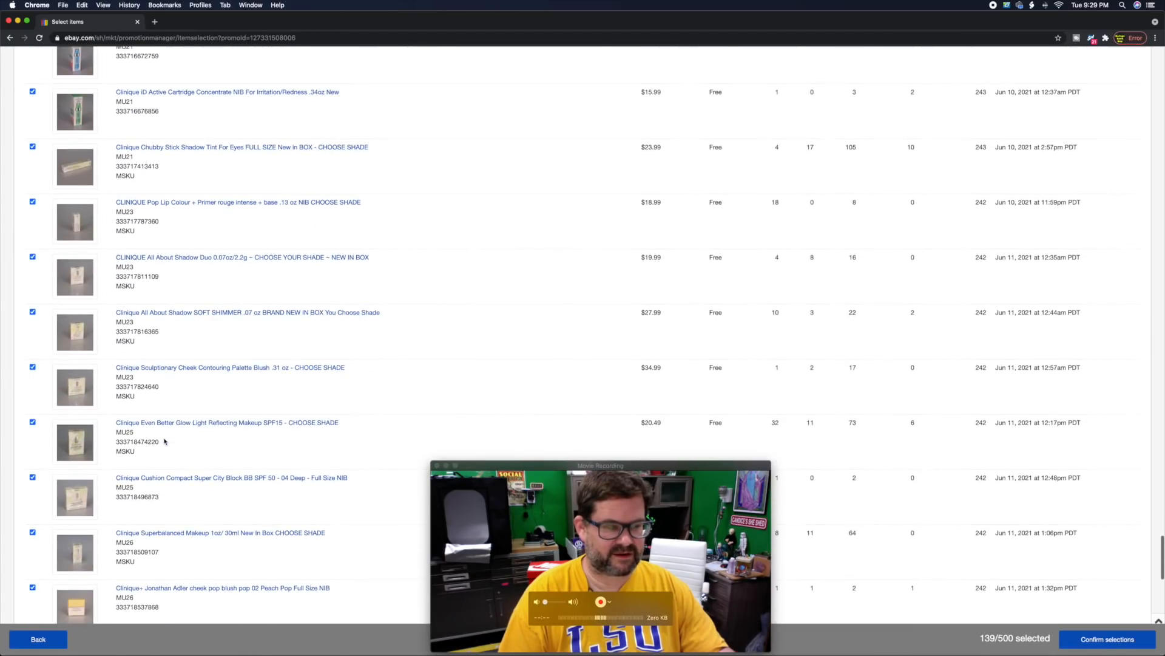
{"action": "scroll", "coordinate": [165, 441], "scroll_direction": "down", "scroll_amount": 15}
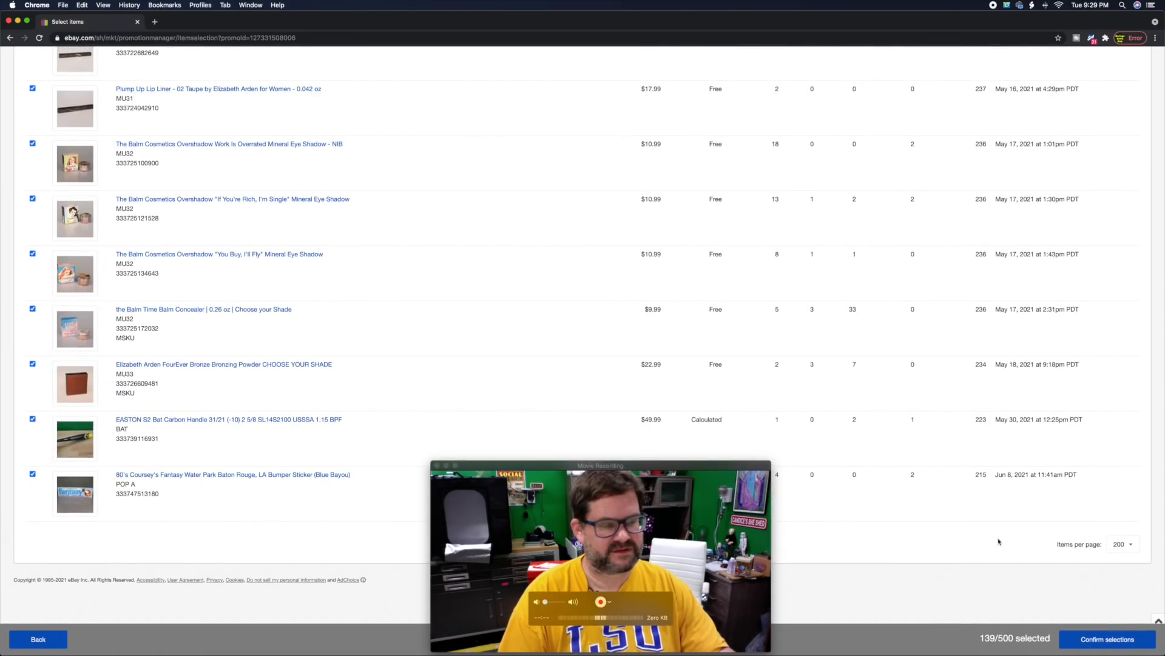
{"action": "left_click", "coordinate": [1088, 637]}
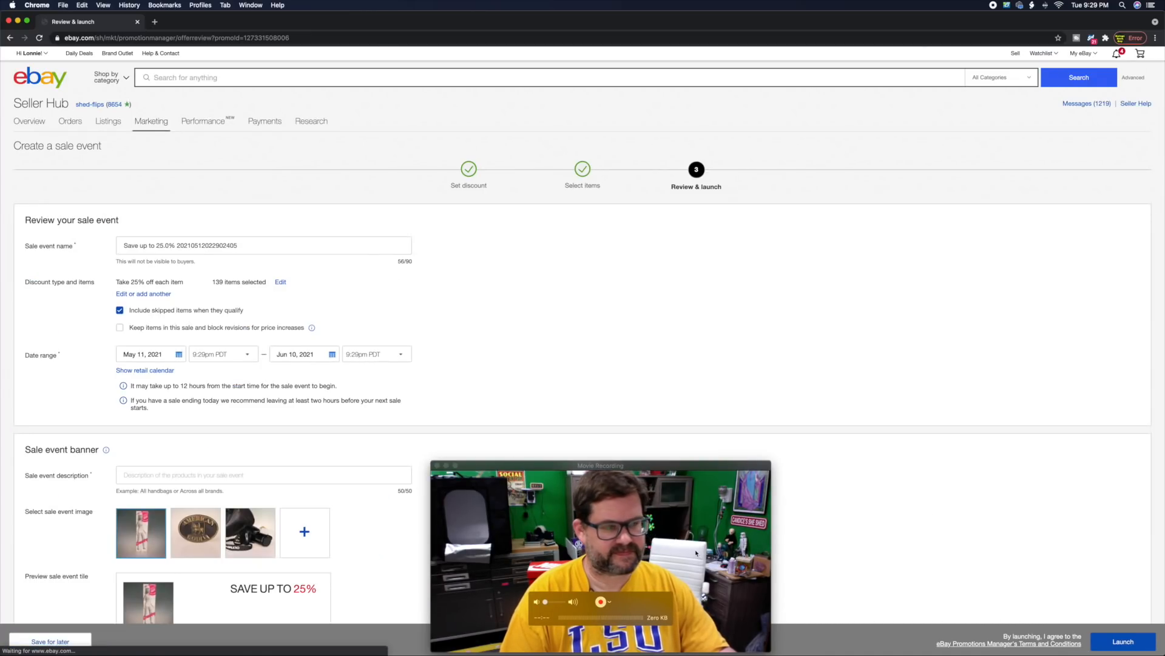
Step: Set the 25% sale event to start now and end on May 16, 2021 at 11:30pm PDT
{"action": "left_click", "coordinate": [201, 357]}
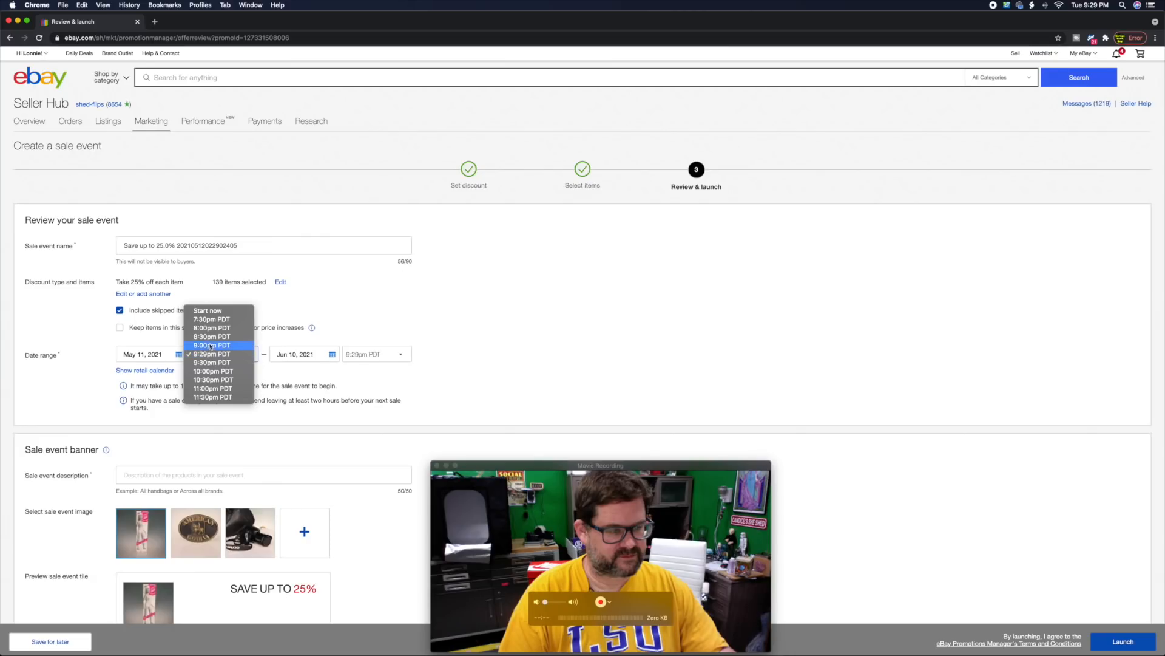
{"action": "left_click", "coordinate": [204, 307]}
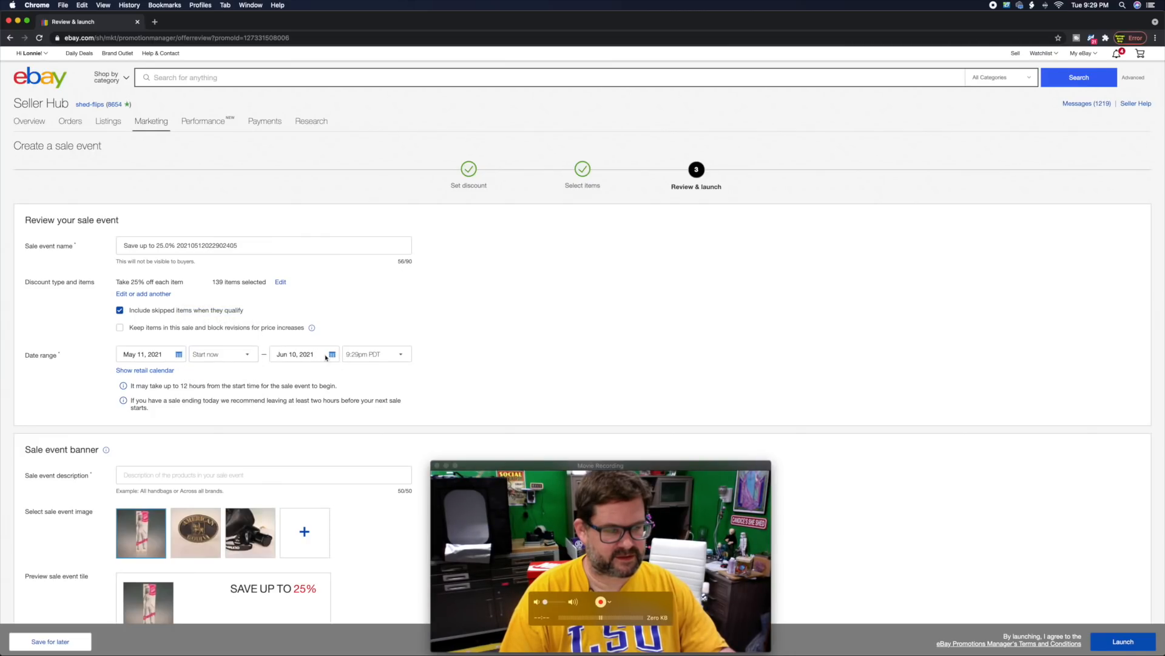
{"action": "left_click", "coordinate": [333, 355]}
{"action": "left_click", "coordinate": [288, 384]}
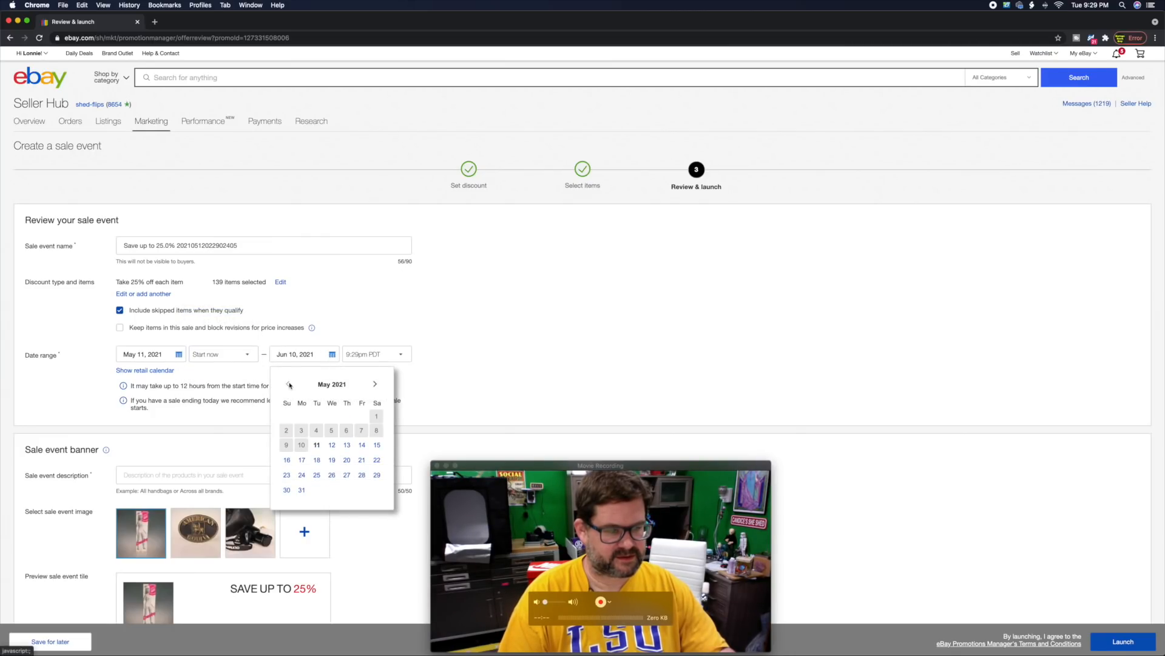
{"action": "left_click", "coordinate": [287, 462]}
{"action": "left_click", "coordinate": [372, 354]}
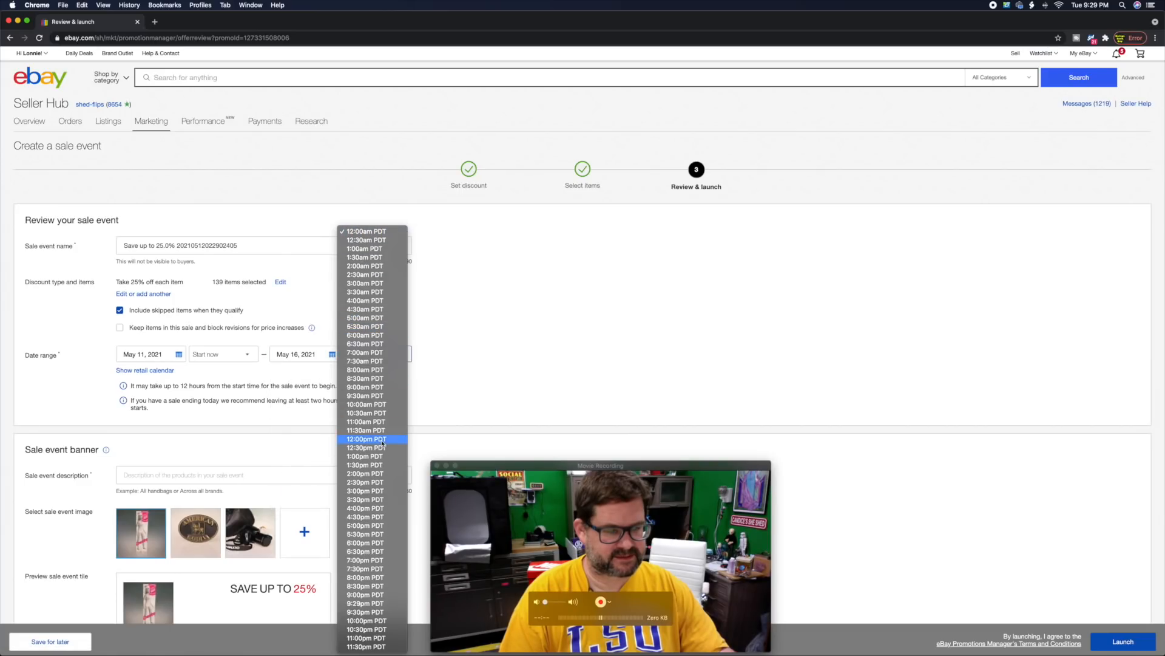
{"action": "left_click", "coordinate": [365, 646]}
Step: Enter "25% OFF !" as the sale event description and launch the sale event
{"action": "left_click", "coordinate": [239, 476]}
{"action": "type", "text": "25% OFF"}
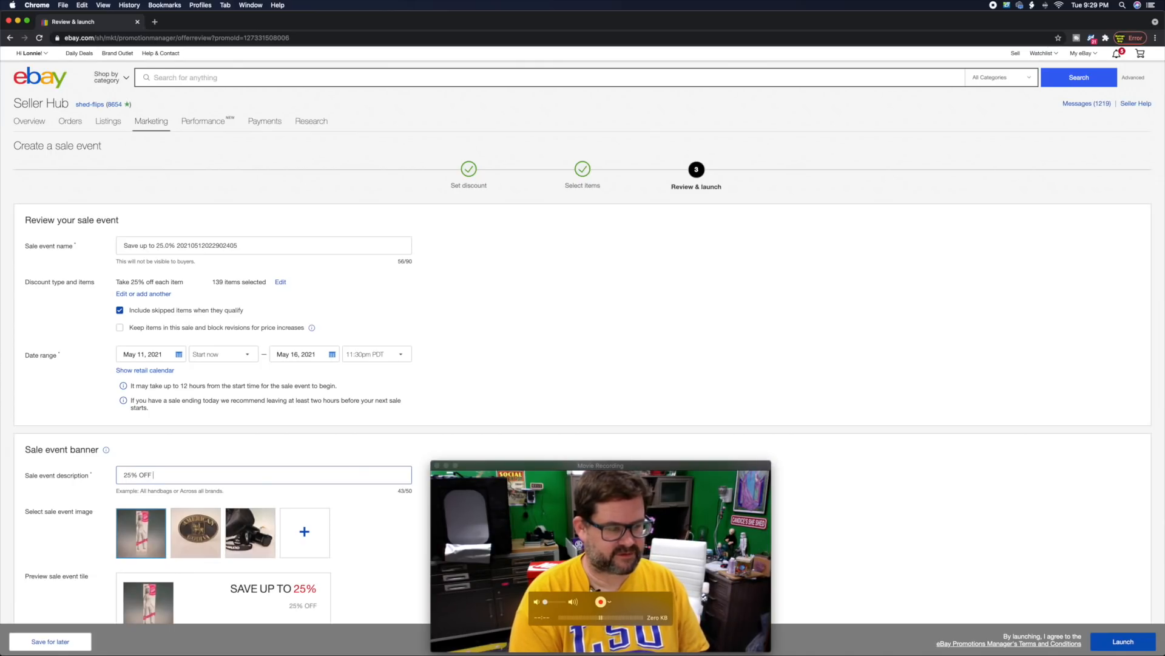
{"action": "type", "text": " !"}
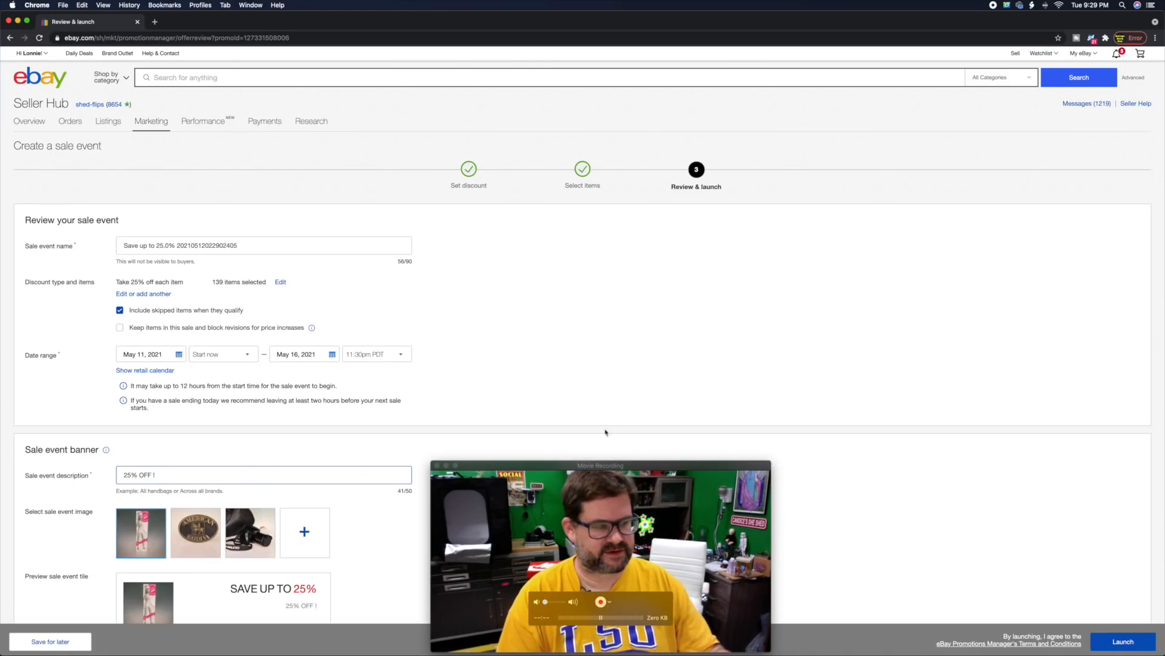
{"action": "left_click", "coordinate": [1114, 642]}
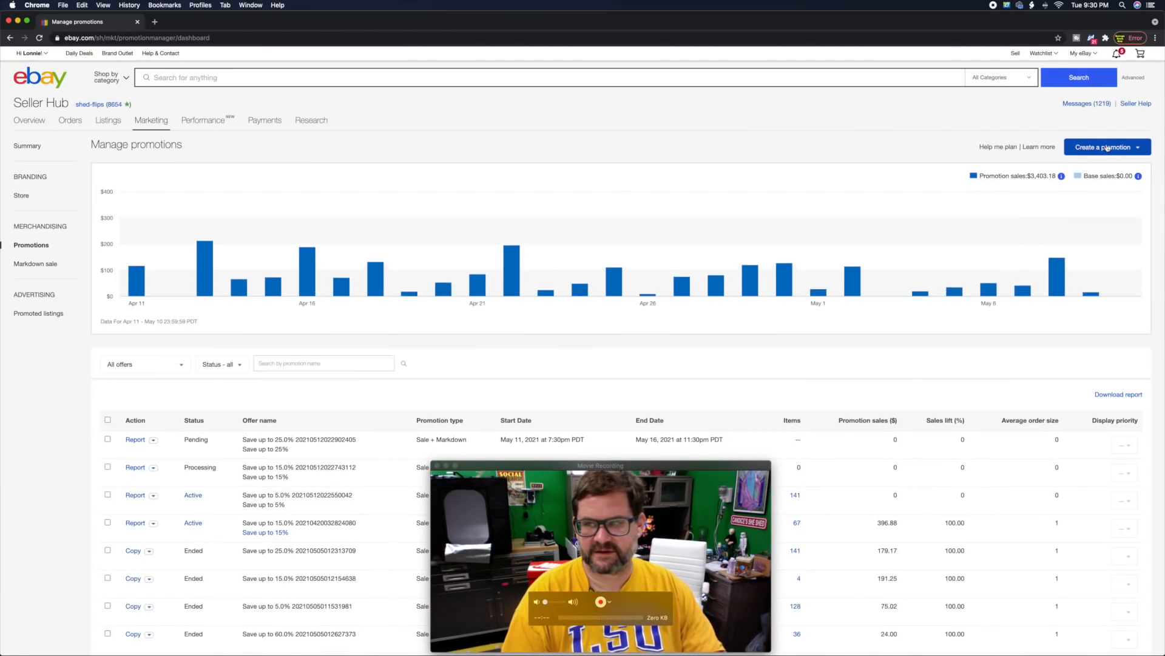
Step: Start another sale event + markdown promotion taking 35% off each item and continue to item selection
{"action": "left_click", "coordinate": [1105, 147]}
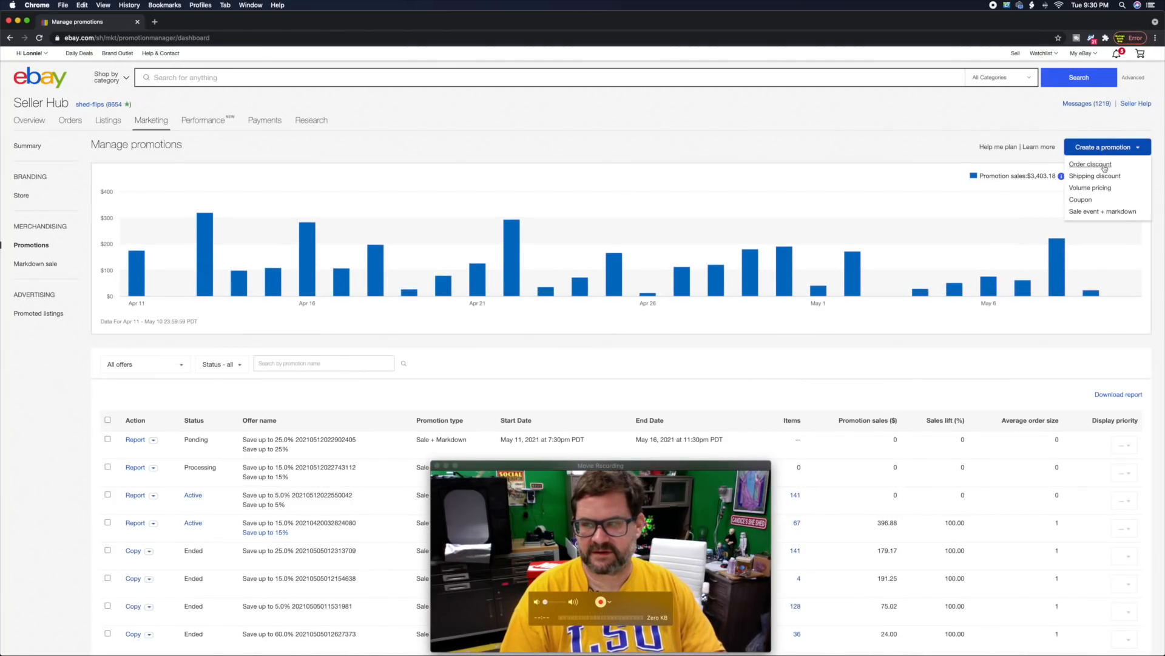
{"action": "left_click", "coordinate": [1103, 211]}
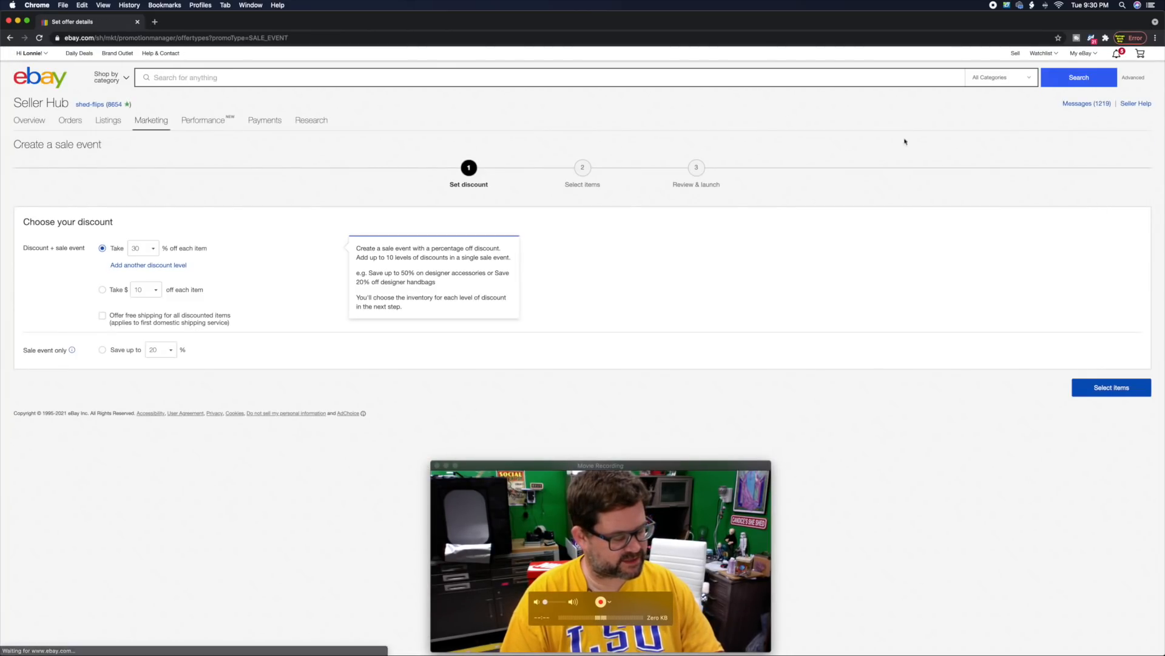
{"action": "left_click", "coordinate": [153, 248]}
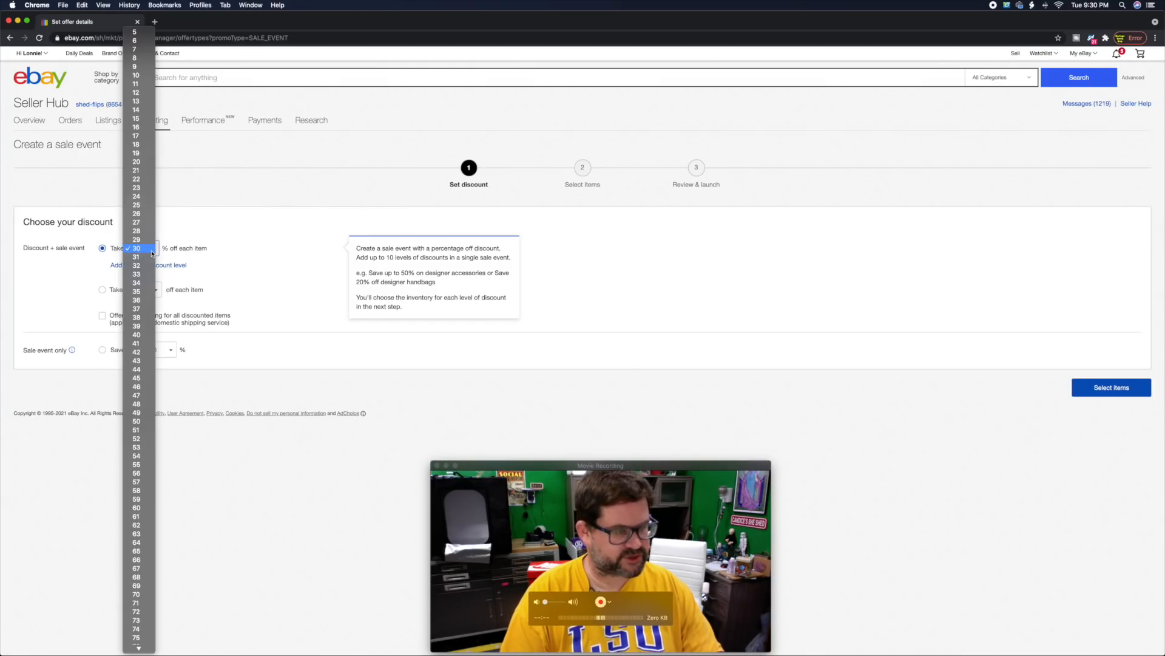
{"action": "left_click", "coordinate": [139, 292]}
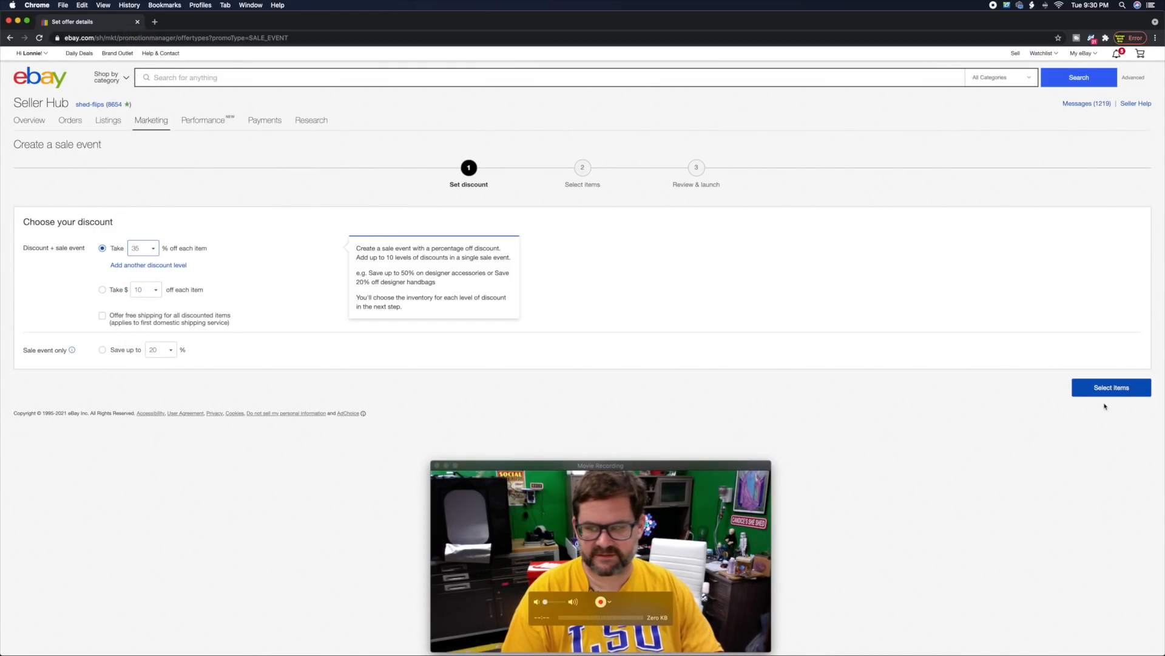
{"action": "left_click", "coordinate": [1099, 389]}
Step: Filter the inventory to items 271 to 365 days on site and select all matching items for the 35% sale event
{"action": "left_click", "coordinate": [482, 322]}
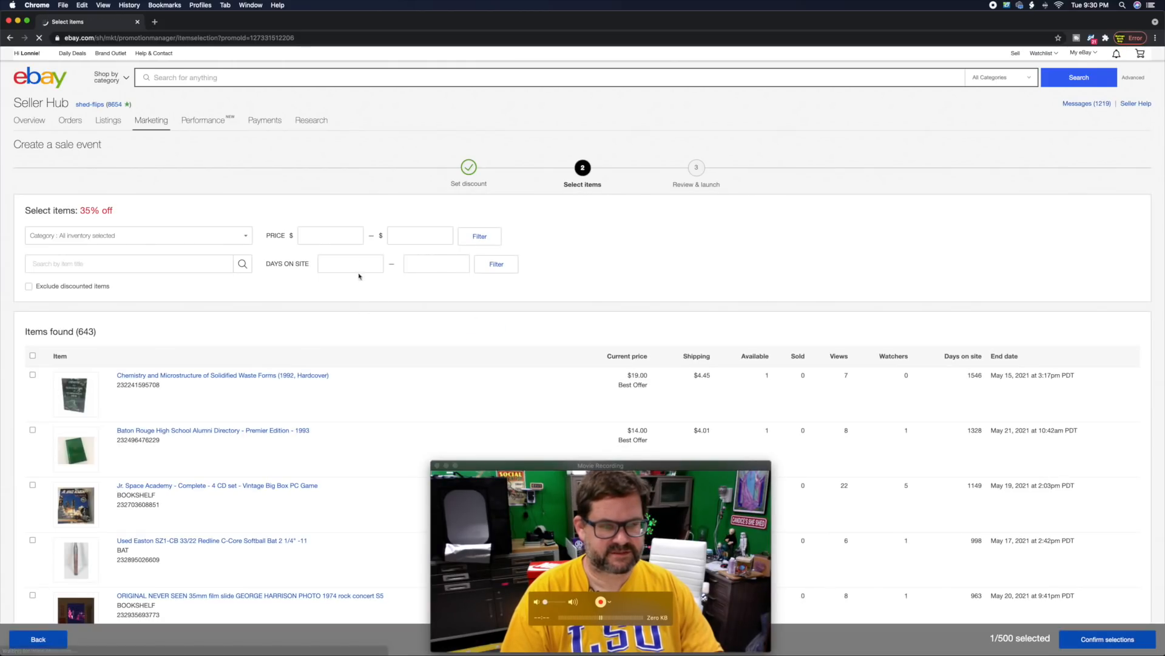
{"action": "left_click", "coordinate": [339, 265]}
{"action": "type", "text": "271"}
{"action": "key", "text": "Tab"}
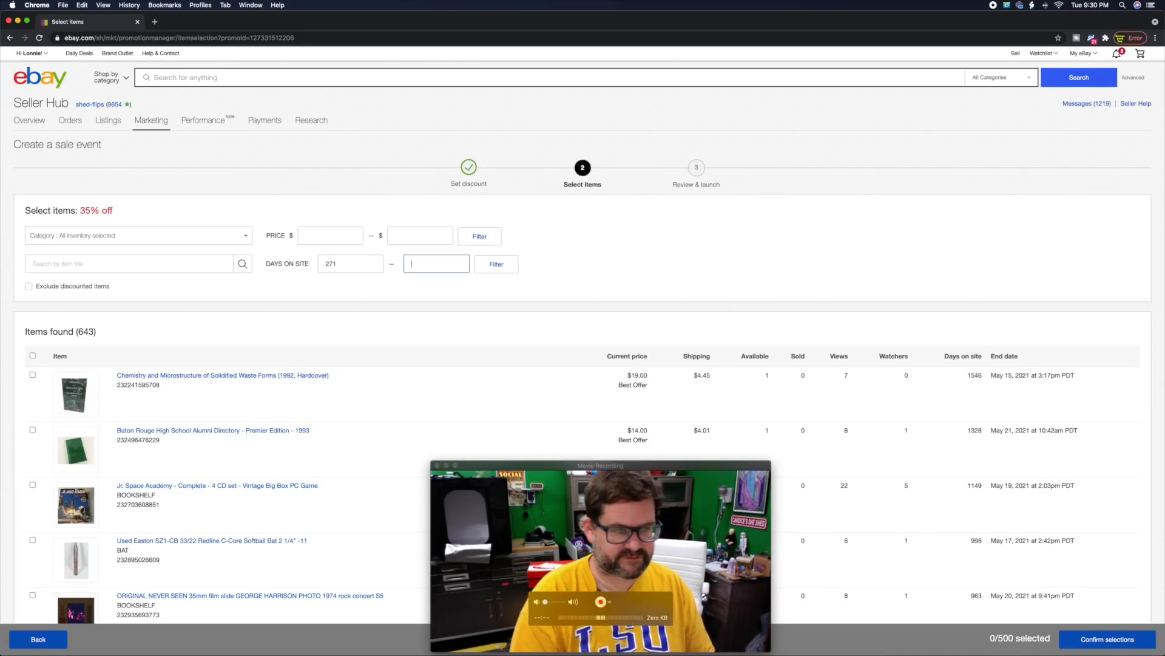
{"action": "left_click", "coordinate": [495, 265]}
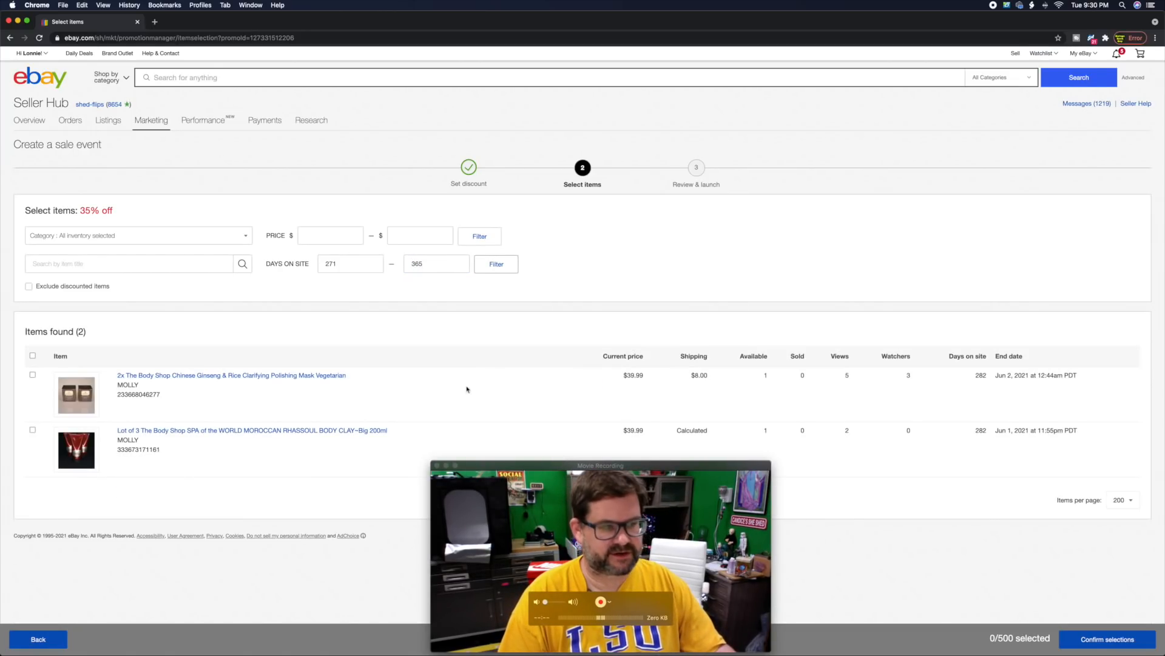
{"action": "left_click", "coordinate": [33, 356]}
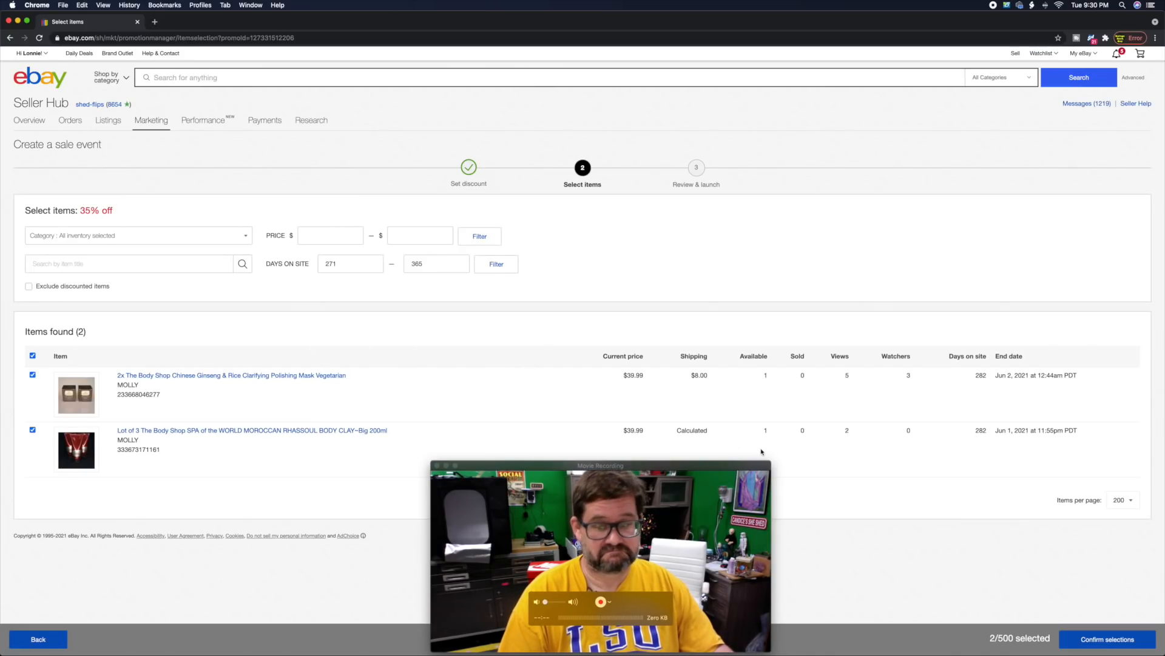
Step: Confirm and save the selected items for review, and set the 35% sale event to start now
{"action": "left_click", "coordinate": [1099, 640]}
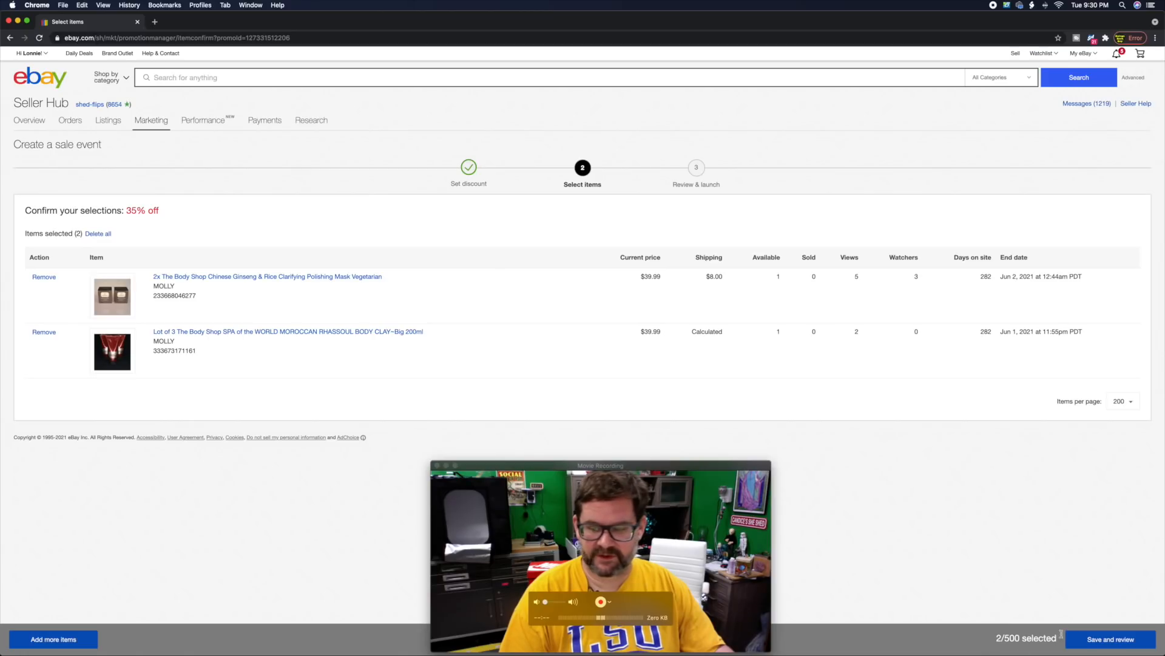
{"action": "left_click", "coordinate": [1098, 639]}
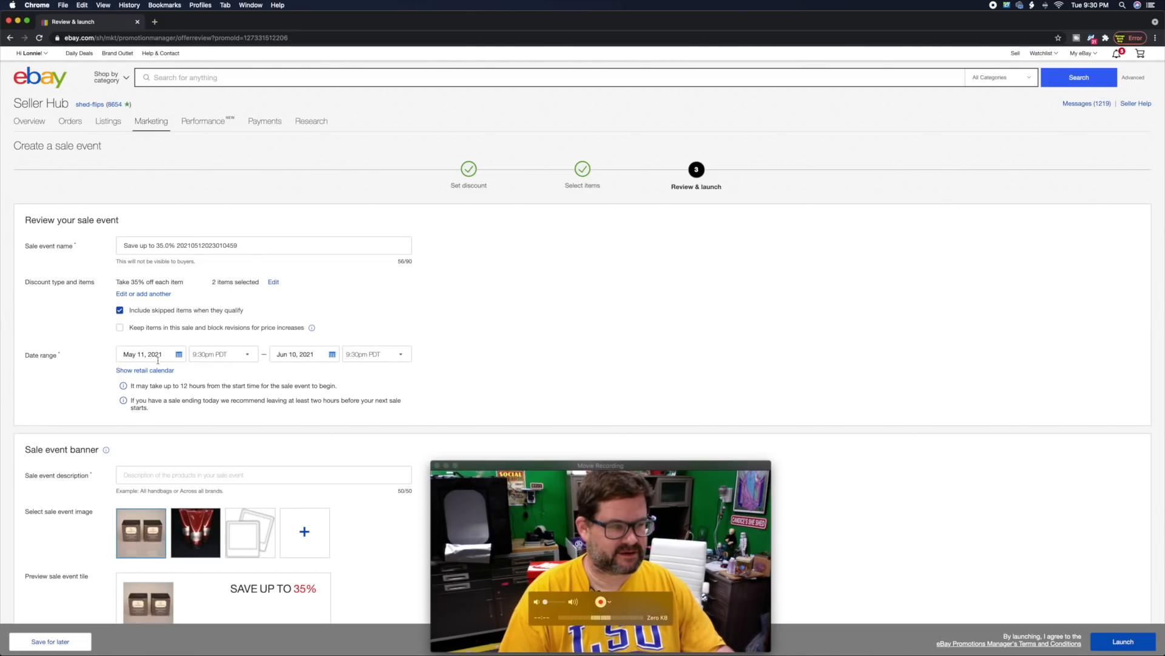
{"action": "left_click", "coordinate": [220, 357]}
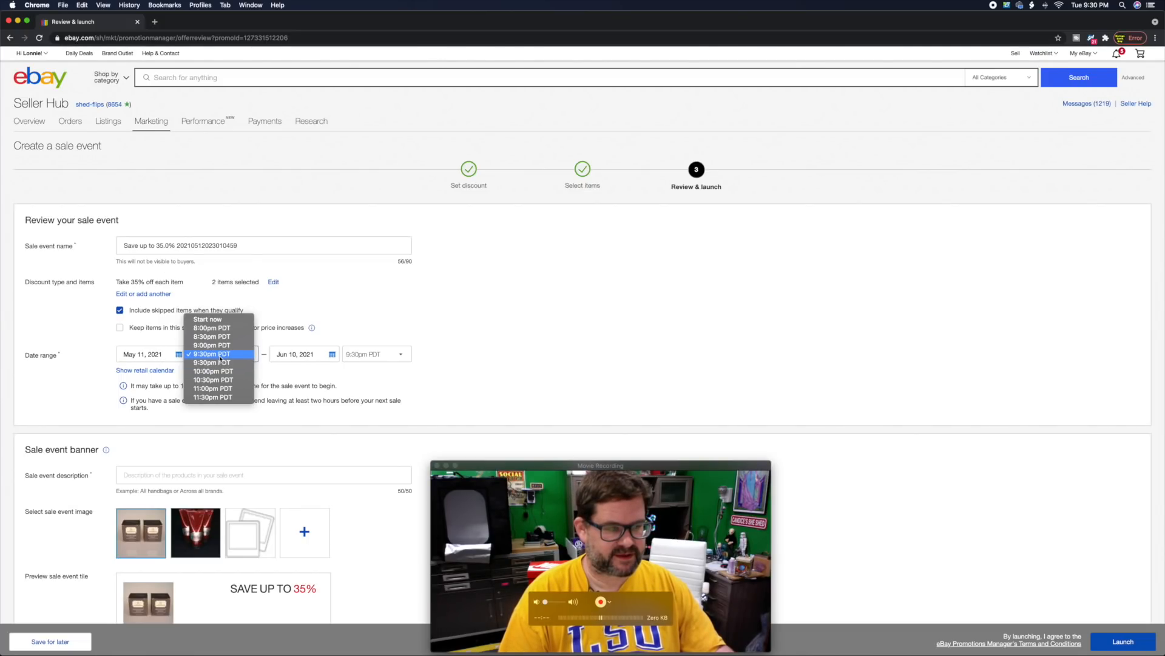
{"action": "left_click", "coordinate": [207, 319]}
Step: Set the 35% sale event to end on May 16, 2021 at 11:30pm PDT
{"action": "left_click", "coordinate": [332, 354]}
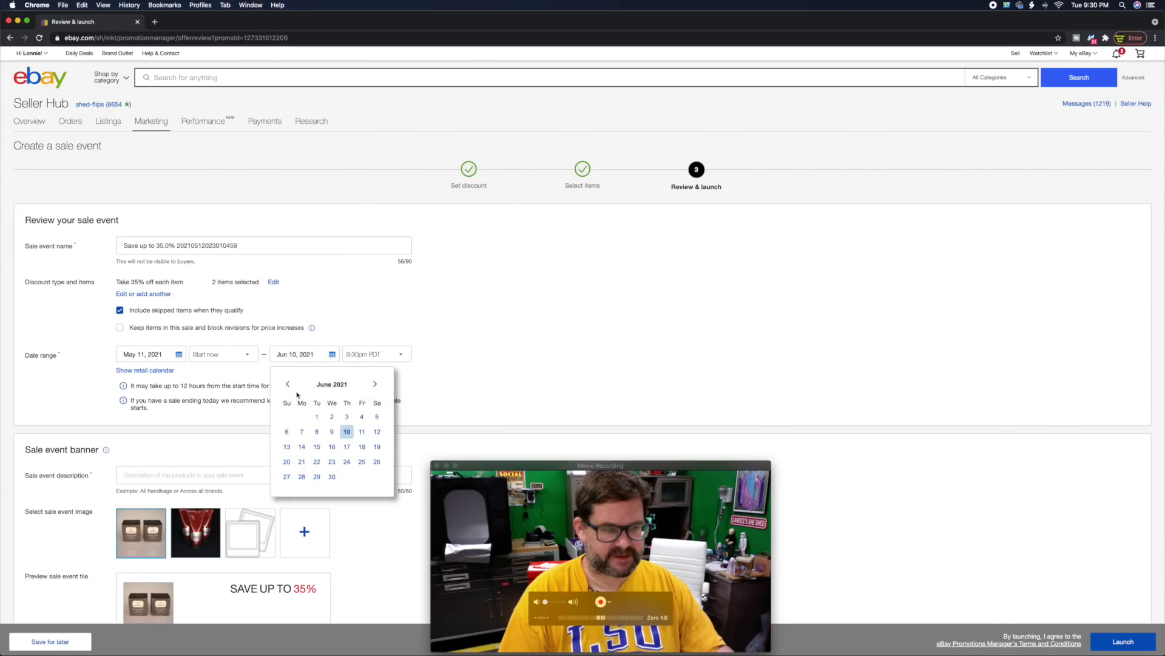
{"action": "left_click", "coordinate": [288, 384]}
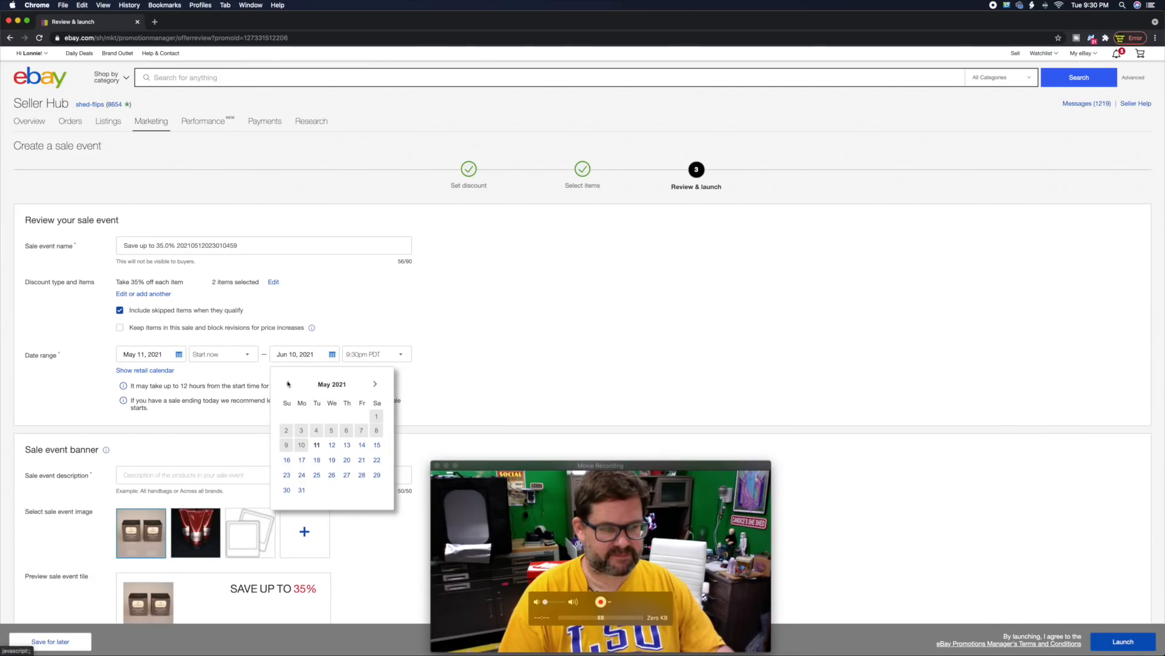
{"action": "left_click", "coordinate": [286, 460]}
{"action": "left_click", "coordinate": [376, 354]}
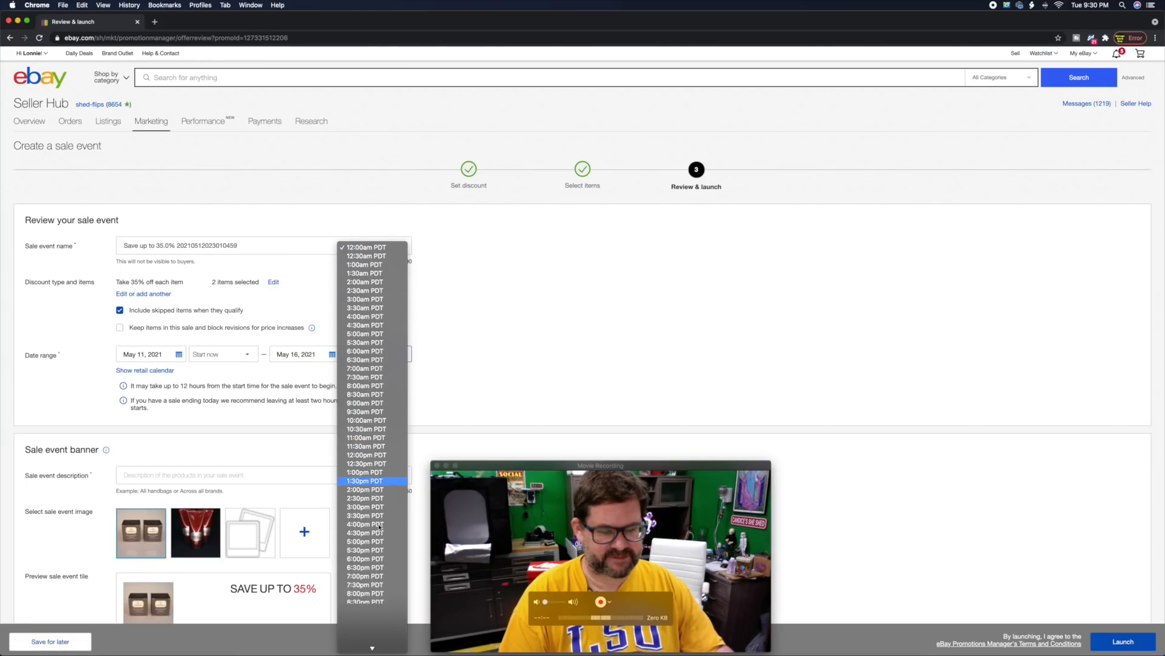
{"action": "left_click", "coordinate": [377, 647]}
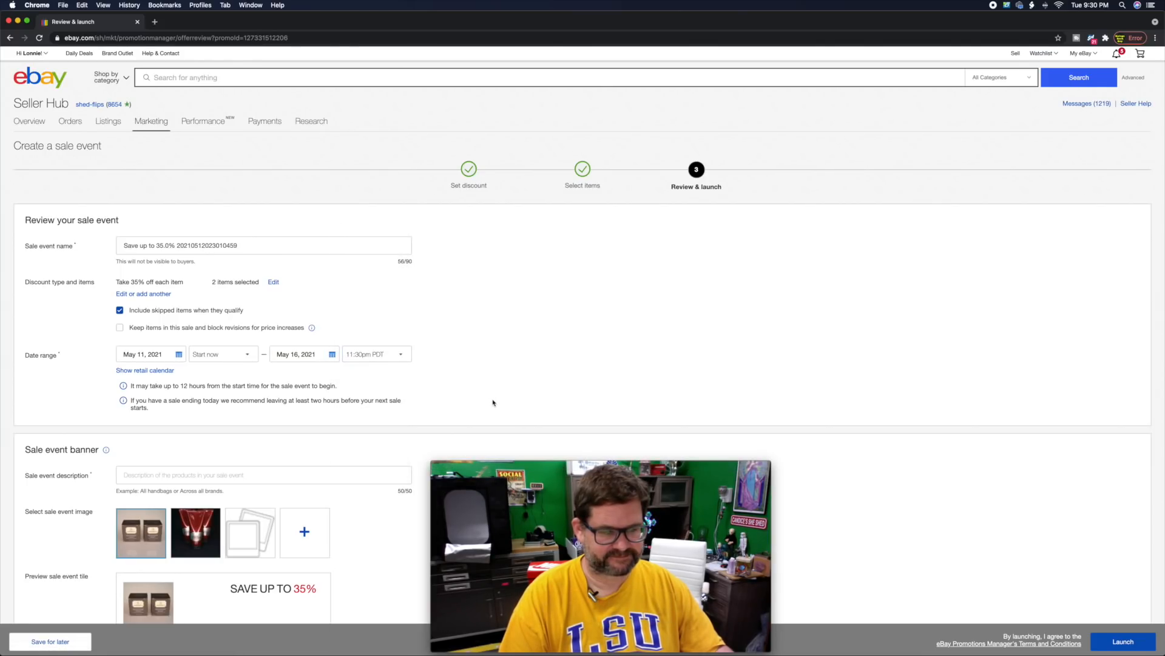
Step: Enter "35% OFF SALE" as the sale event description and launch the sale event
{"action": "left_click", "coordinate": [241, 473]}
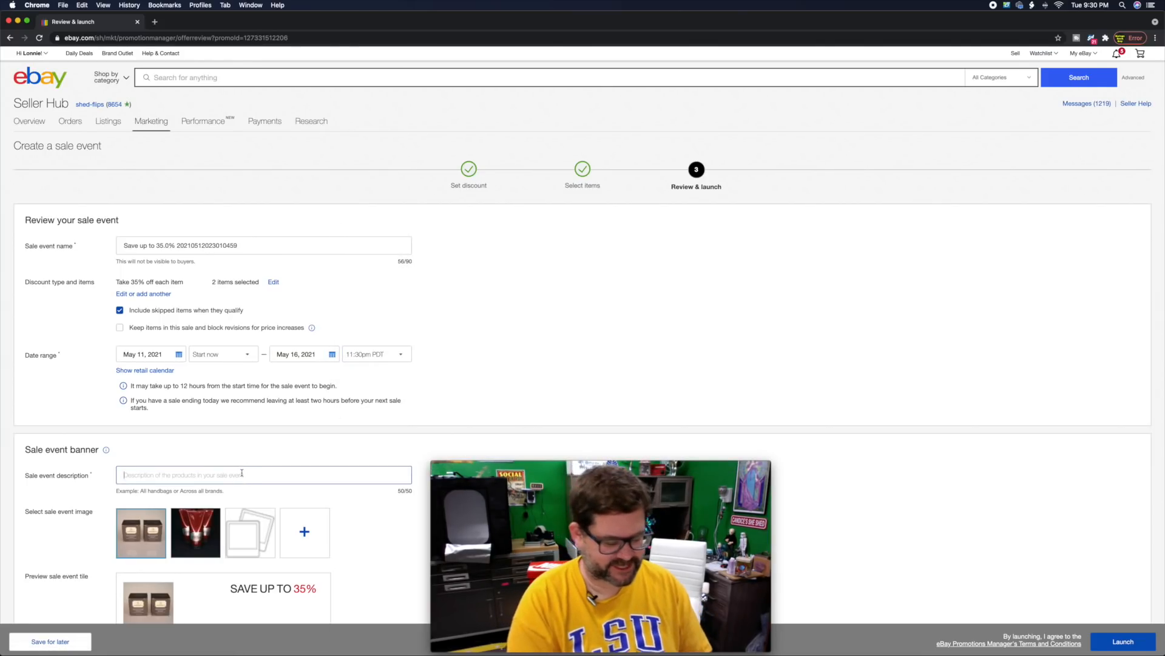
{"action": "type", "text": "35% OFF SALE"}
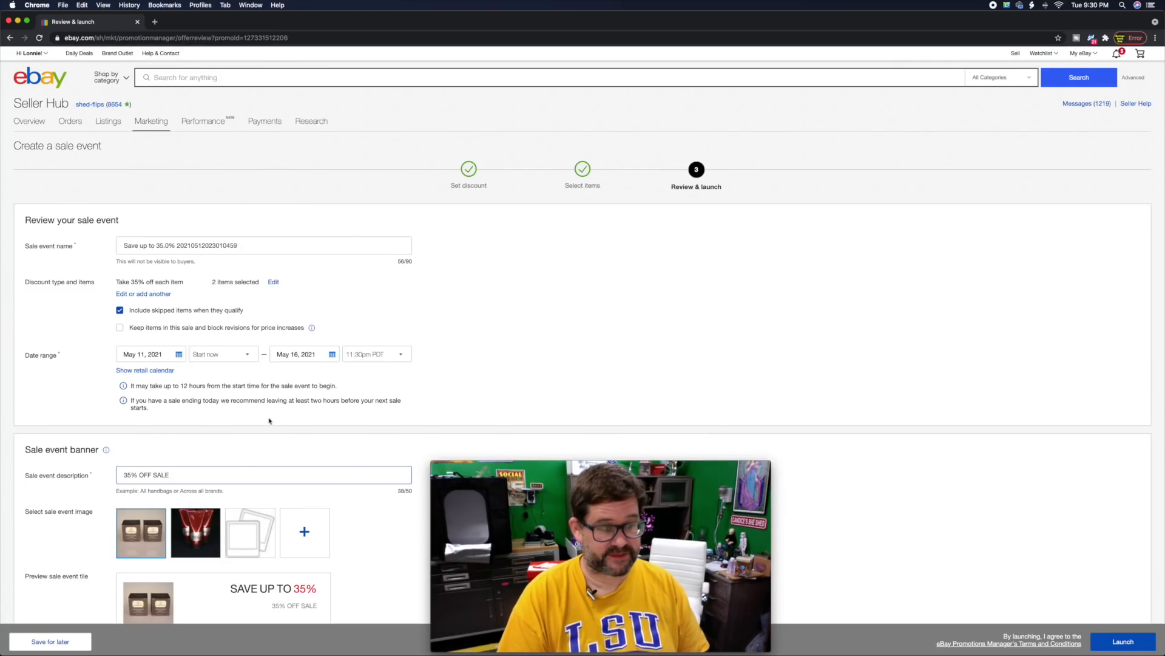
{"action": "left_click", "coordinate": [1124, 642]}
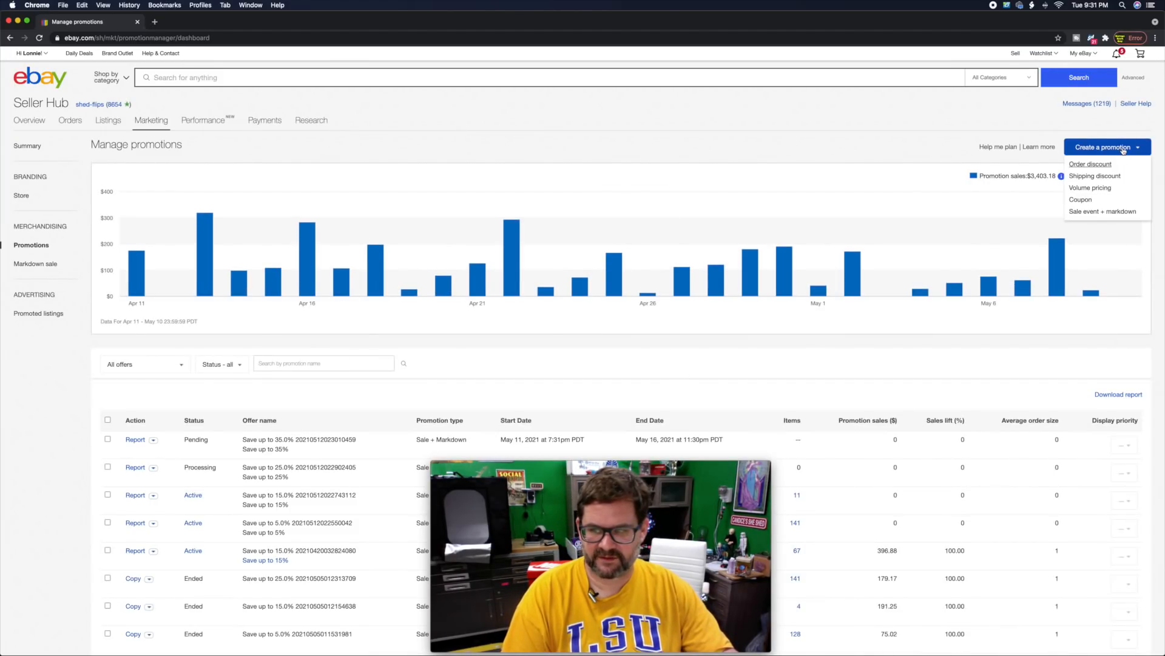
Step: Start another sale event + markdown promotion taking 50% off each item and continue to item selection
{"action": "left_click", "coordinate": [1110, 211]}
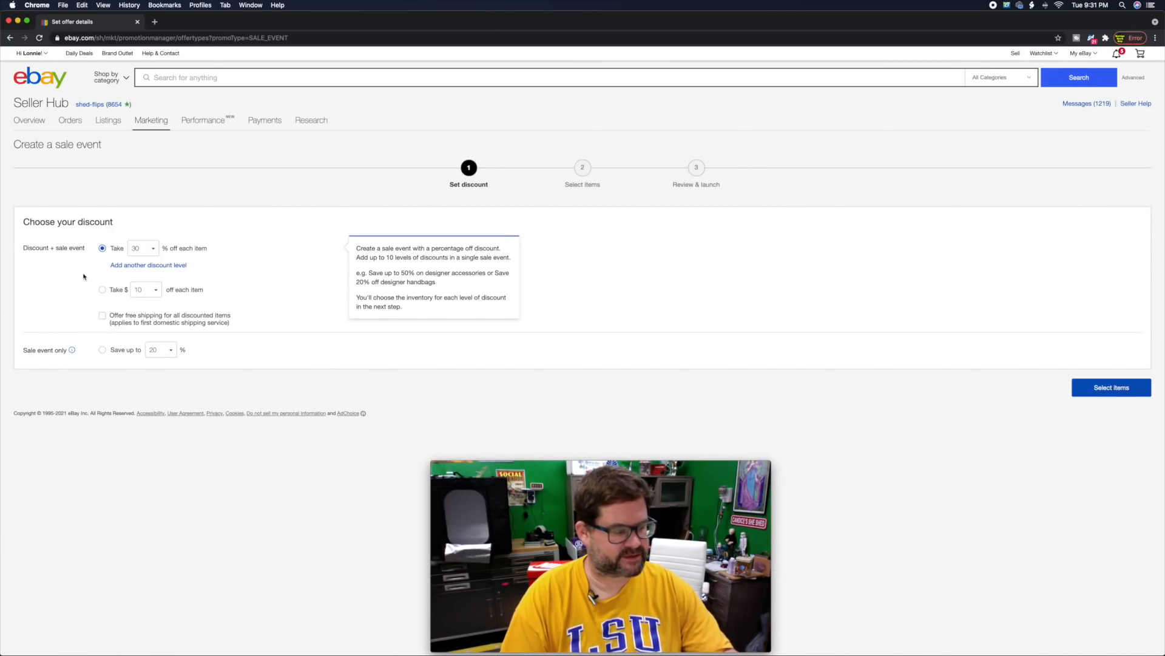
{"action": "left_click", "coordinate": [155, 249]}
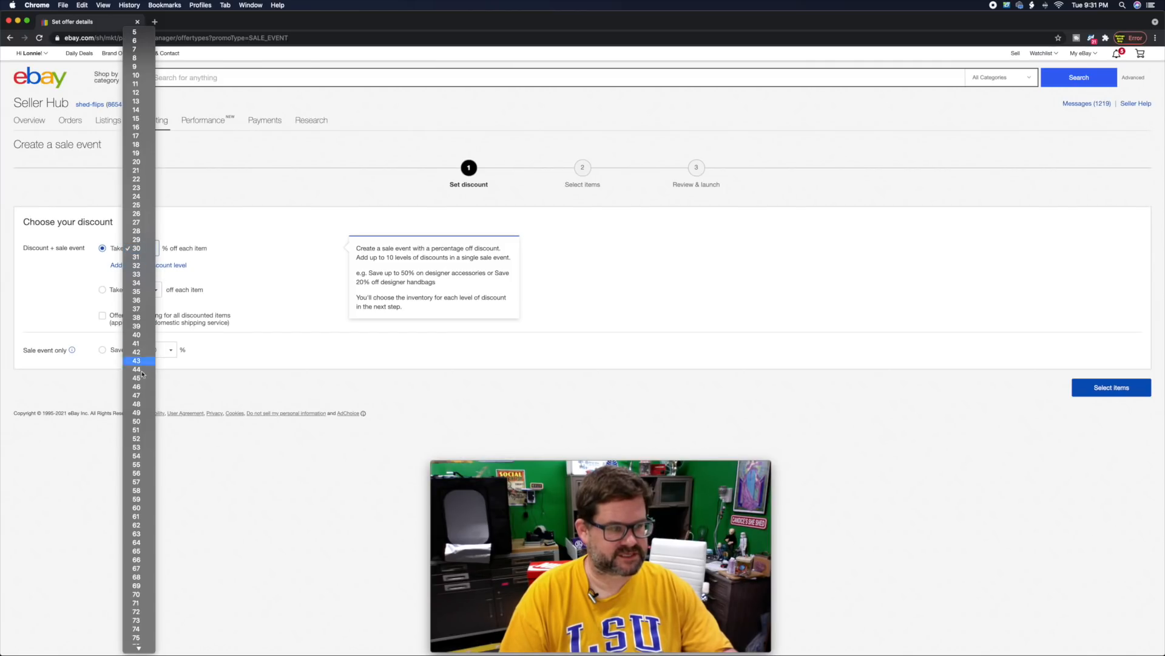
{"action": "left_click", "coordinate": [145, 417]}
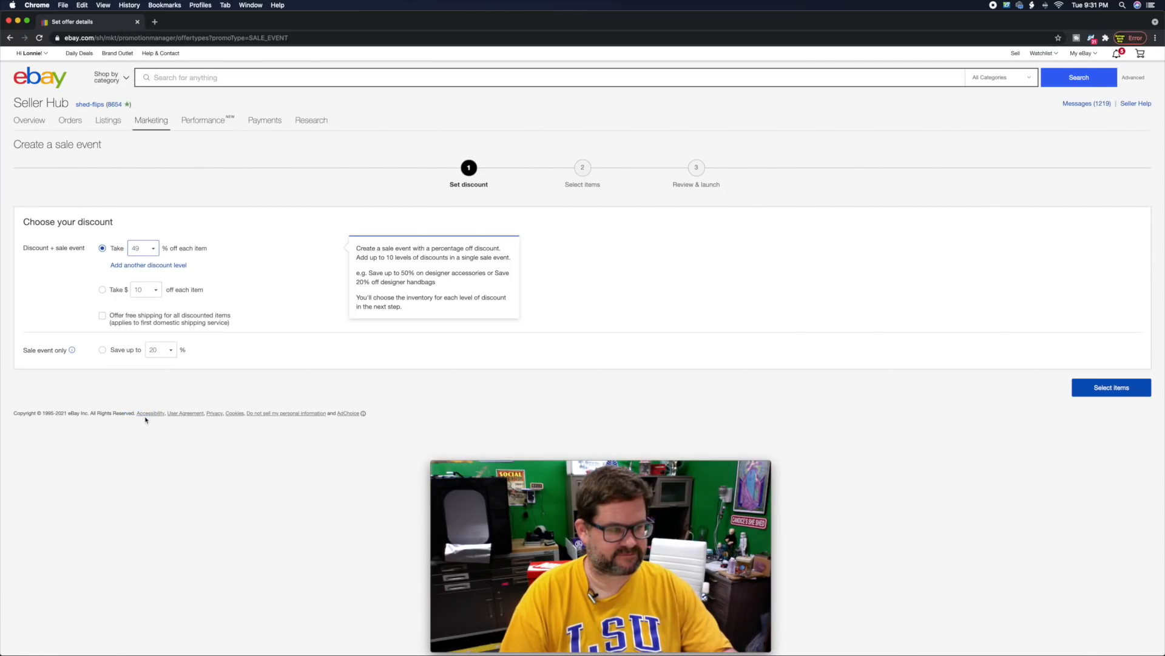
{"action": "left_click", "coordinate": [151, 255]}
{"action": "left_click", "coordinate": [147, 257]}
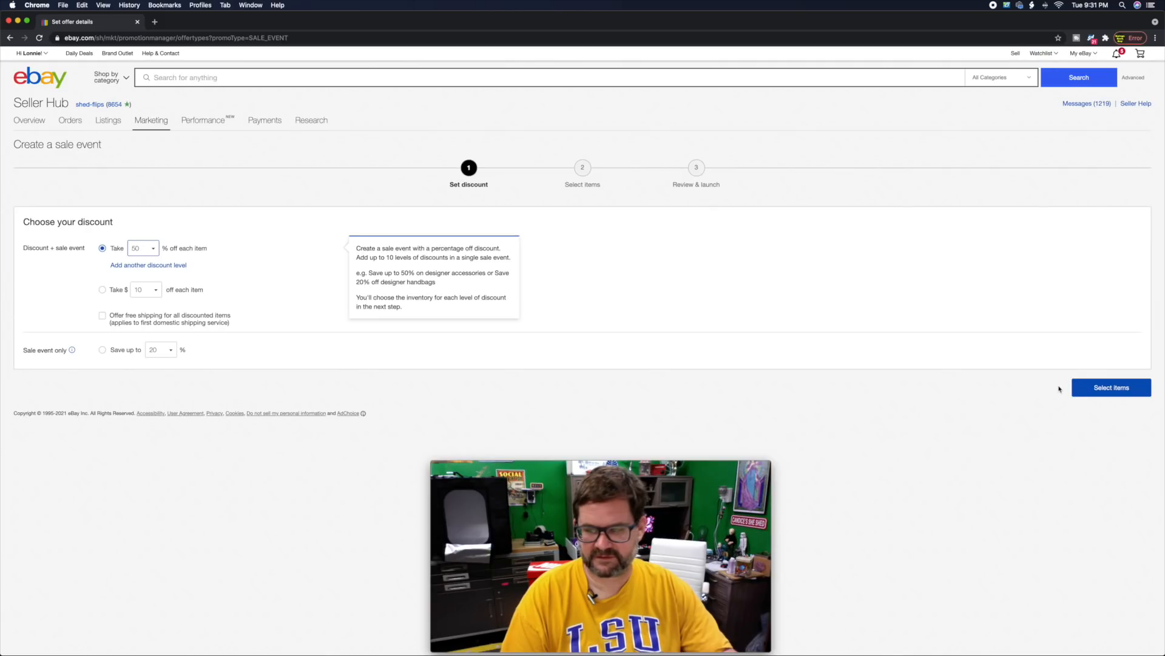
{"action": "left_click", "coordinate": [1098, 388]}
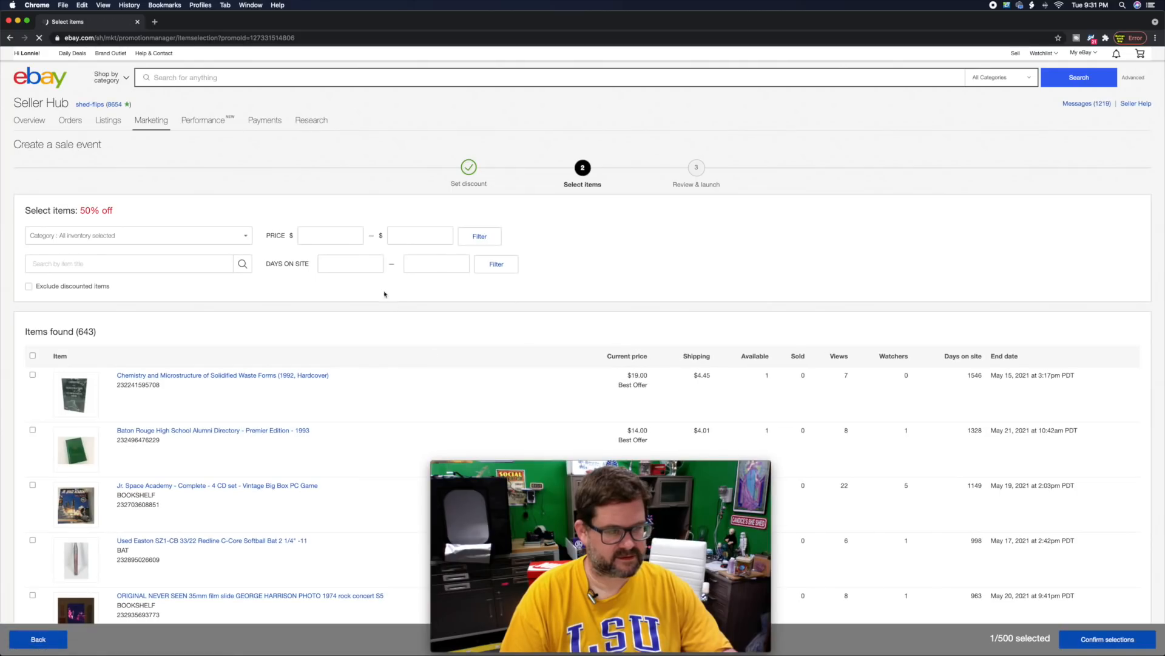
Step: Filter the inventory to items 366 to 540 days on site and select all matching items for the 50% sale event
{"action": "left_click", "coordinate": [365, 268]}
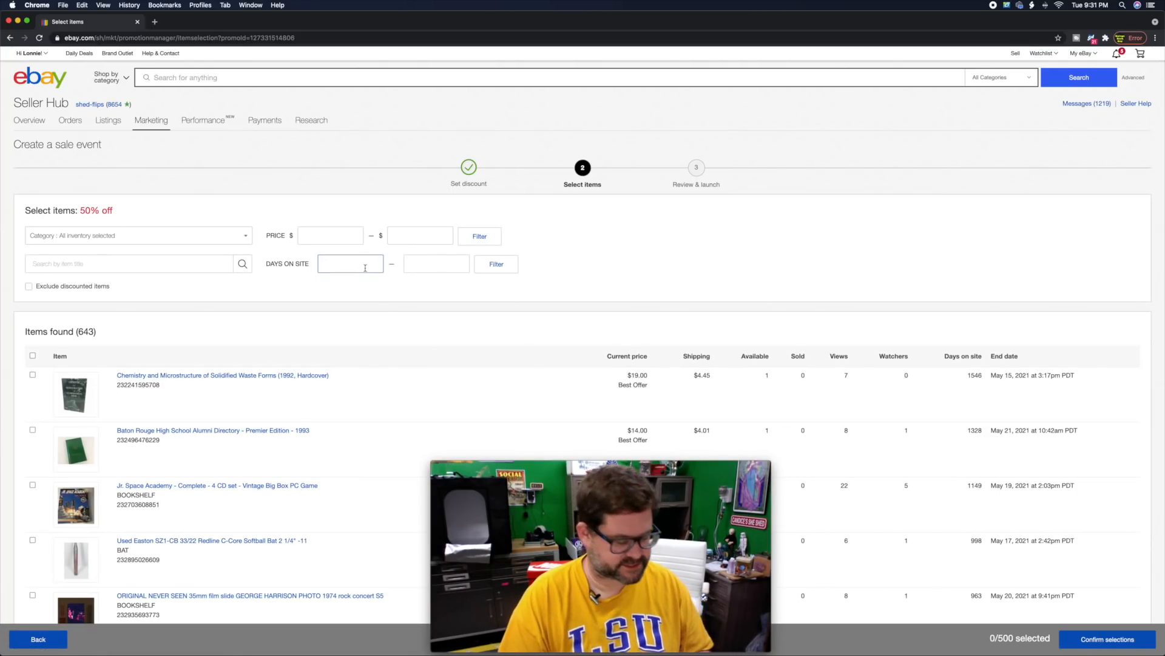
{"action": "type", "text": "366"}
{"action": "key", "text": "Tab"}
{"action": "type", "text": "540"}
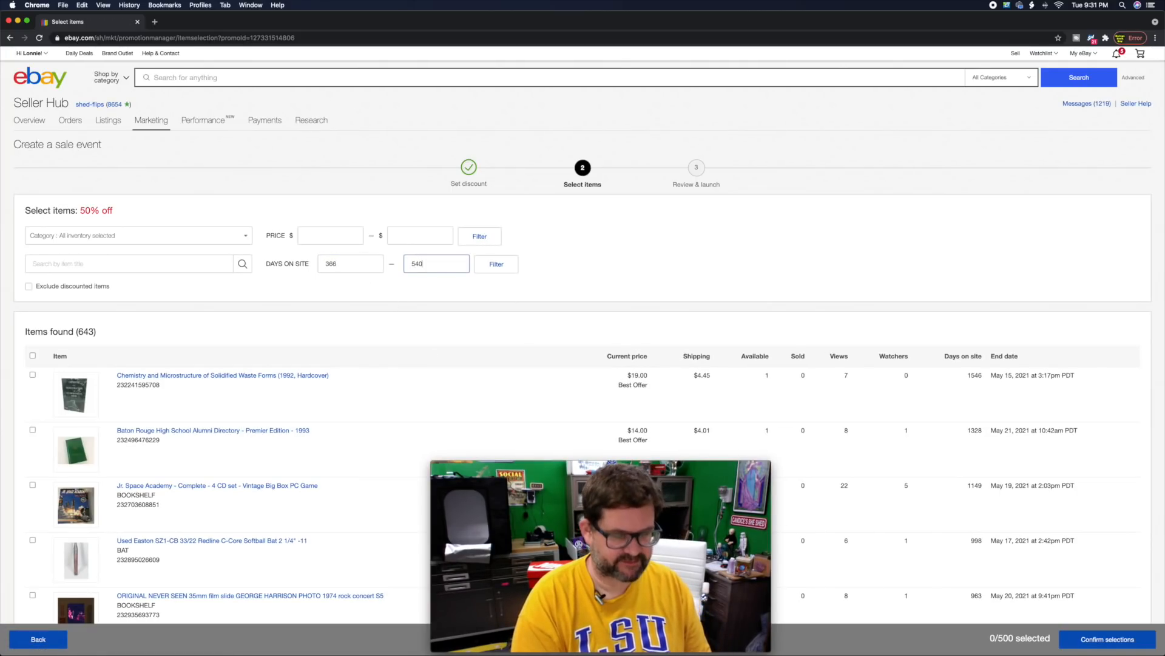
{"action": "left_click", "coordinate": [496, 264]}
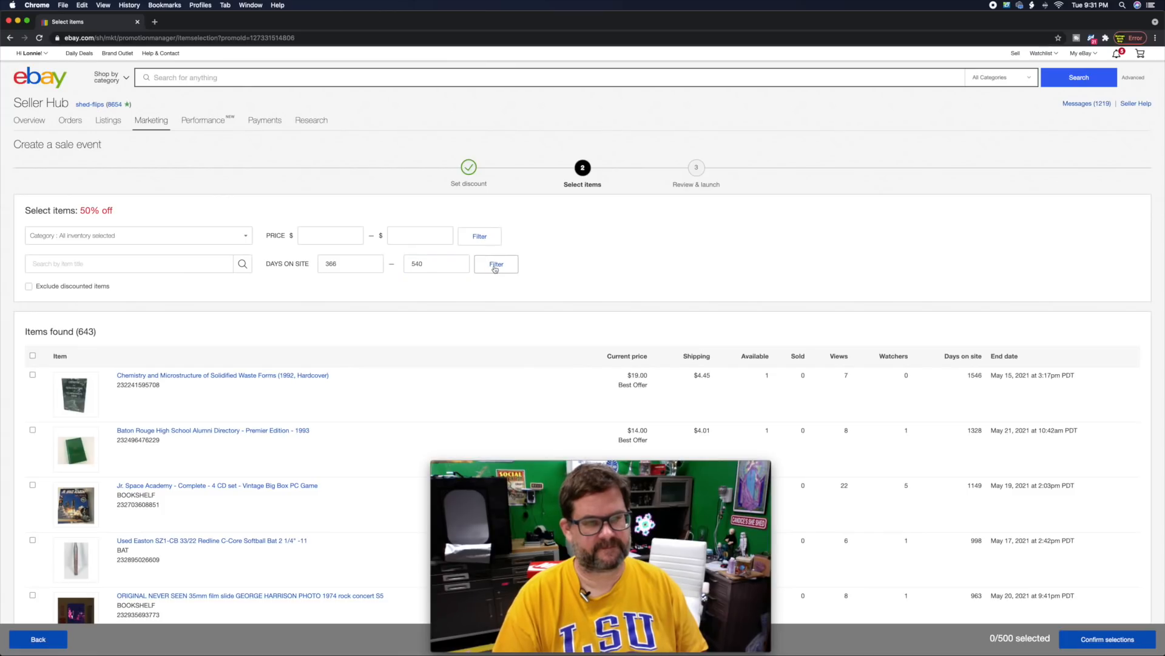
{"action": "left_click", "coordinate": [33, 357]}
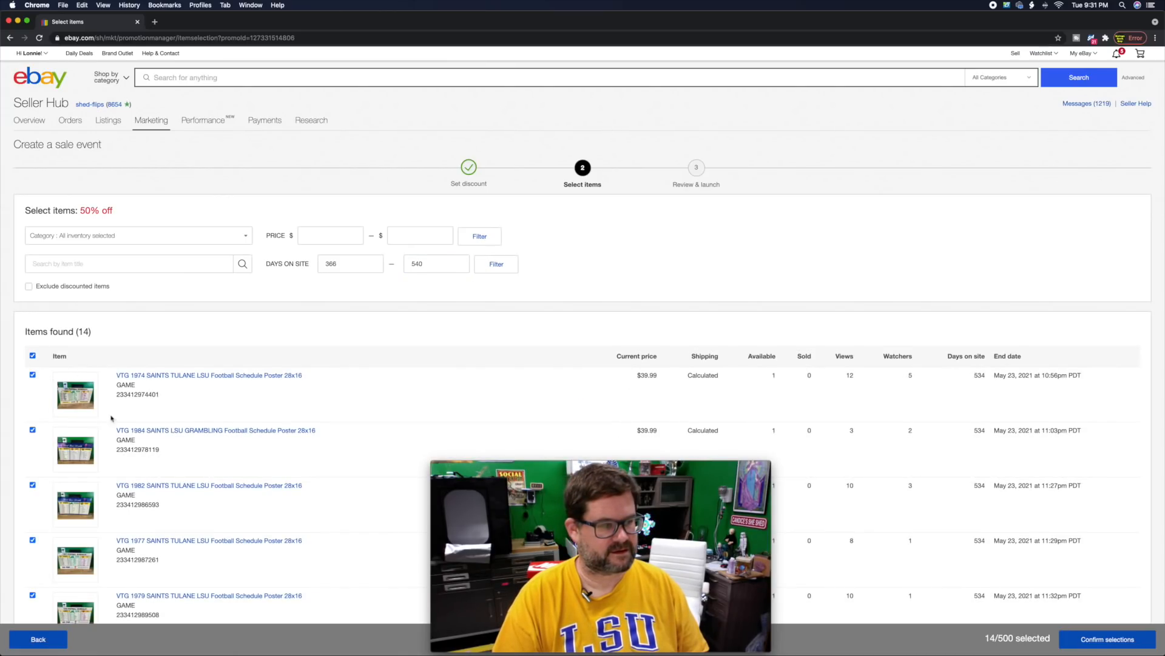
Step: Look through the items selected for the 50% sale event, then confirm and save them for review
{"action": "scroll", "coordinate": [235, 450], "scroll_direction": "down", "scroll_amount": 5}
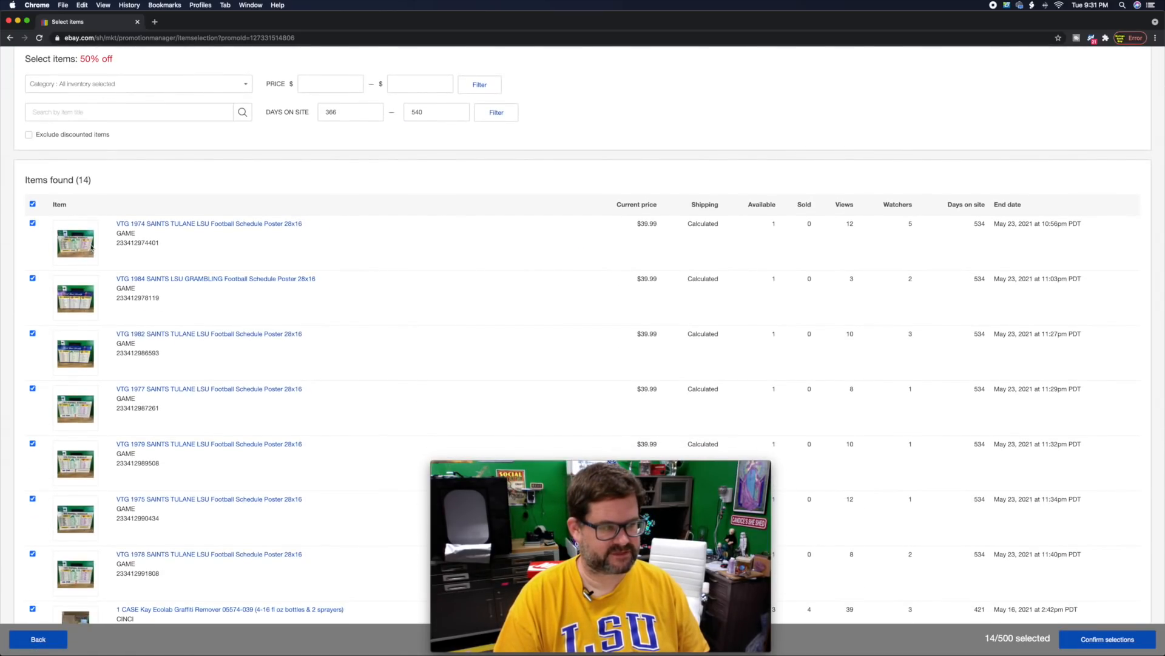
{"action": "scroll", "coordinate": [133, 401], "scroll_direction": "down", "scroll_amount": 4}
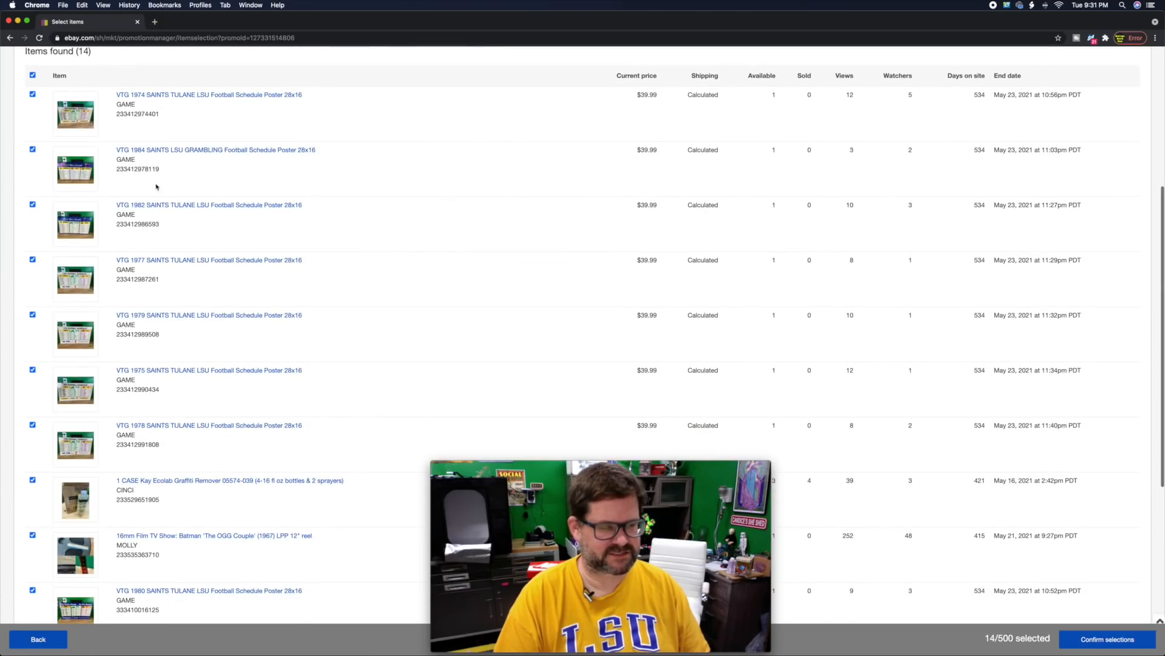
{"action": "scroll", "coordinate": [234, 443], "scroll_direction": "down", "scroll_amount": 5}
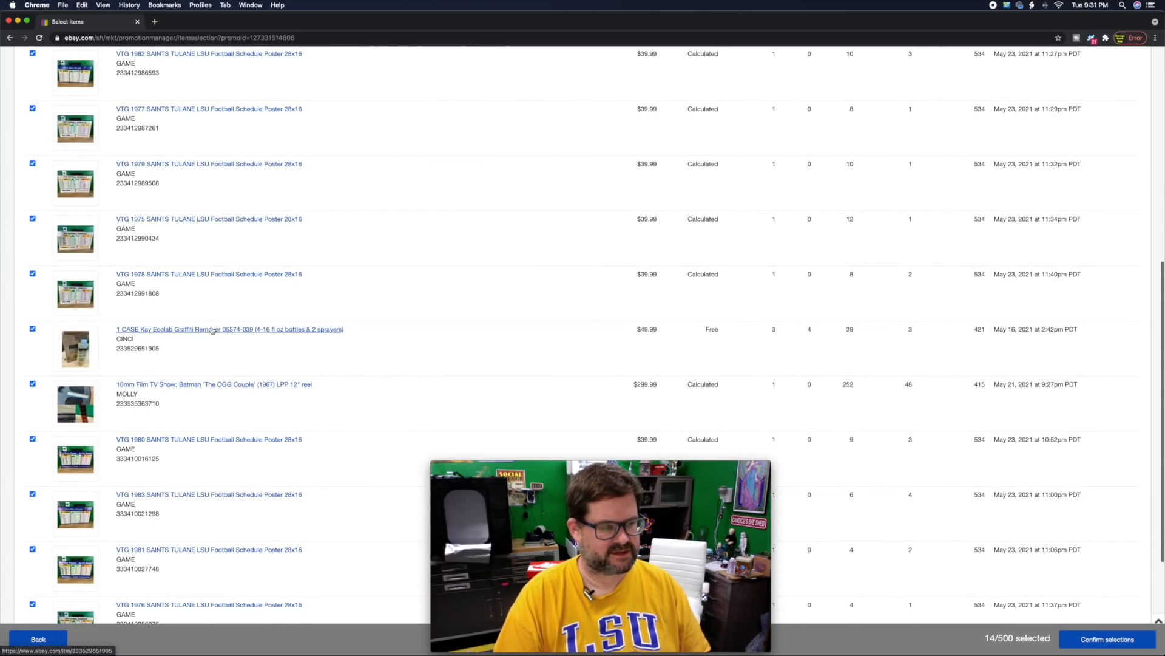
{"action": "scroll", "coordinate": [208, 413], "scroll_direction": "down", "scroll_amount": 6}
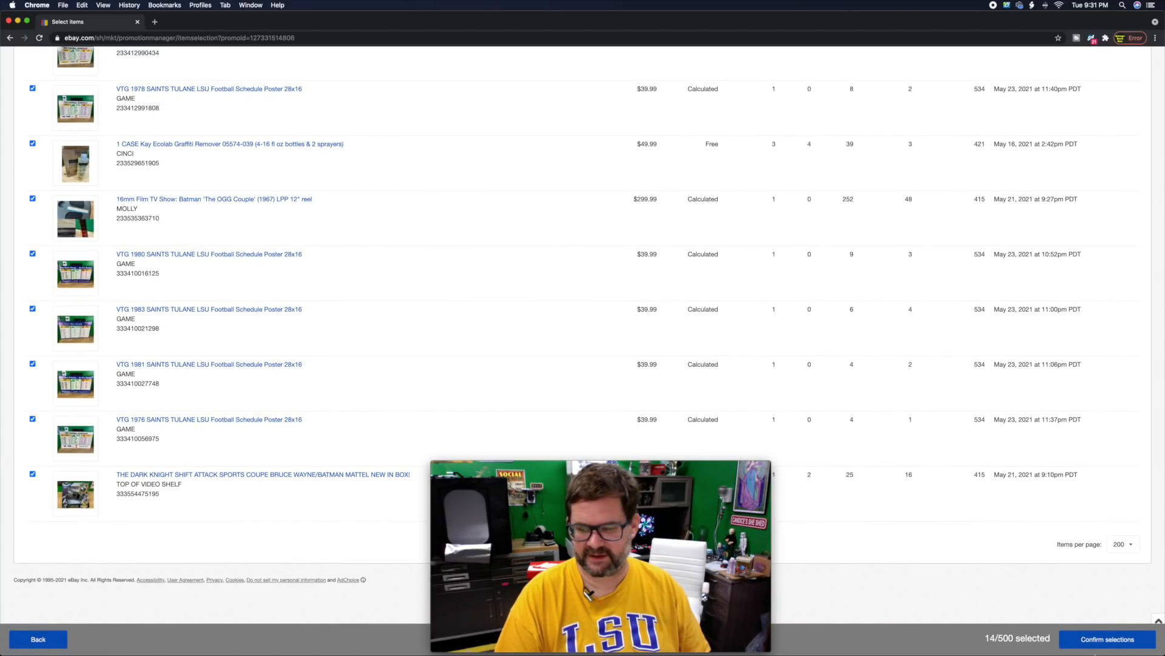
{"action": "left_click", "coordinate": [1100, 640]}
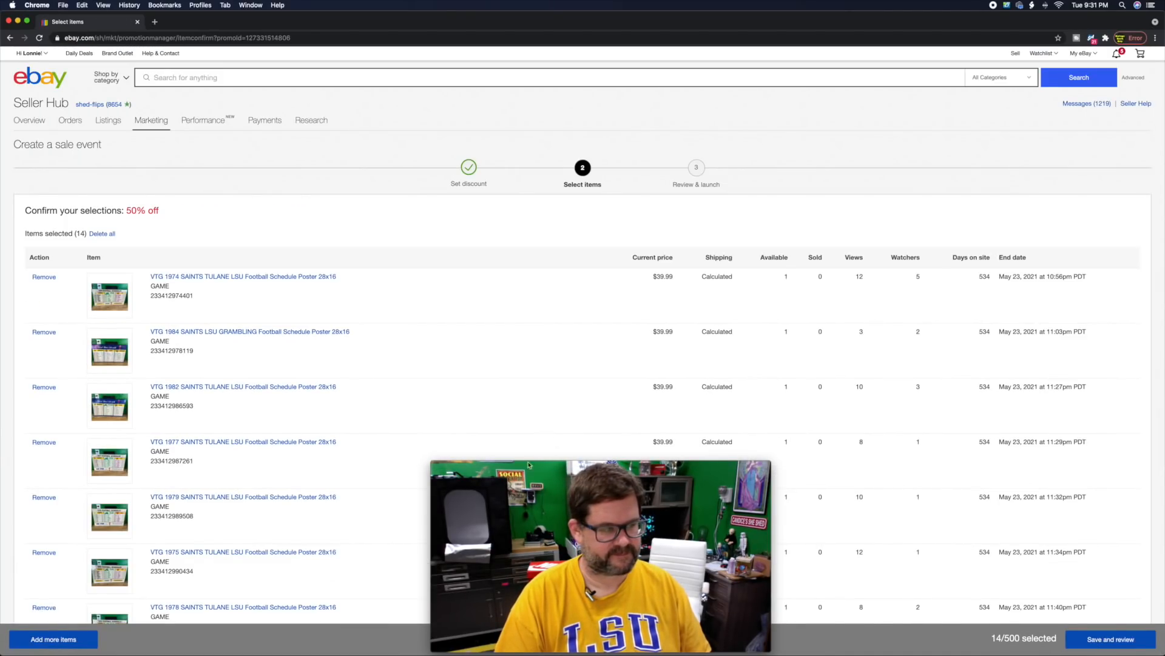
{"action": "left_click", "coordinate": [1128, 639]}
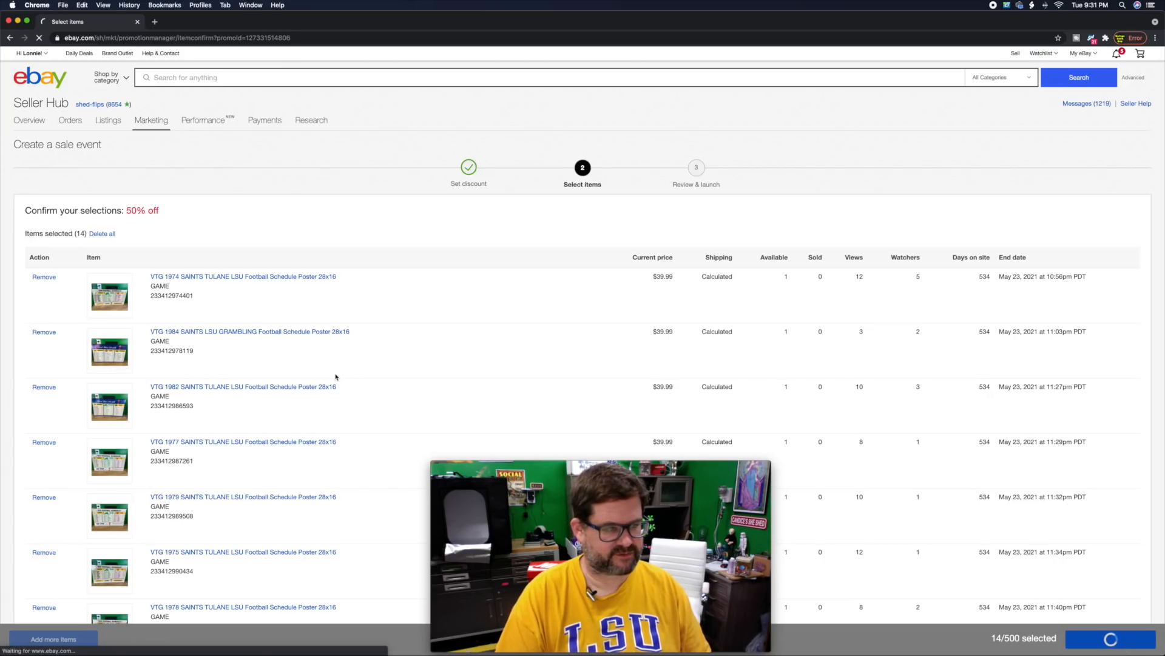
Step: Schedule the 50% sale event to start now and end on May 16, 2021 at 11:30pm PDT
{"action": "left_click", "coordinate": [219, 354]}
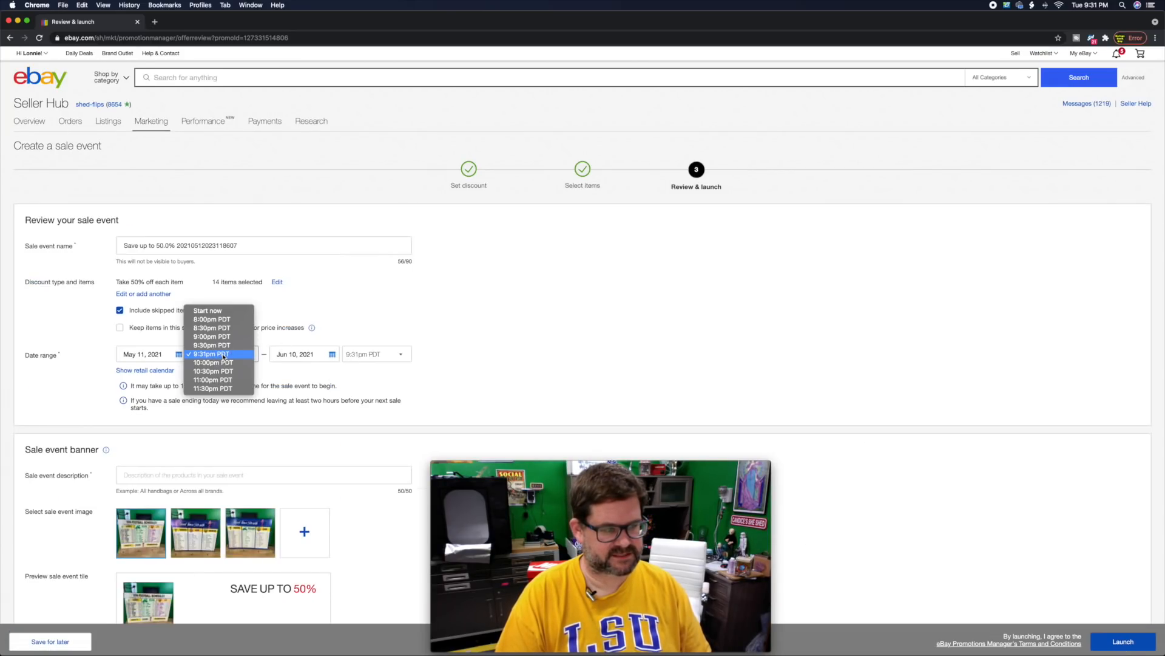
{"action": "left_click", "coordinate": [207, 310]}
{"action": "left_click", "coordinate": [332, 354]}
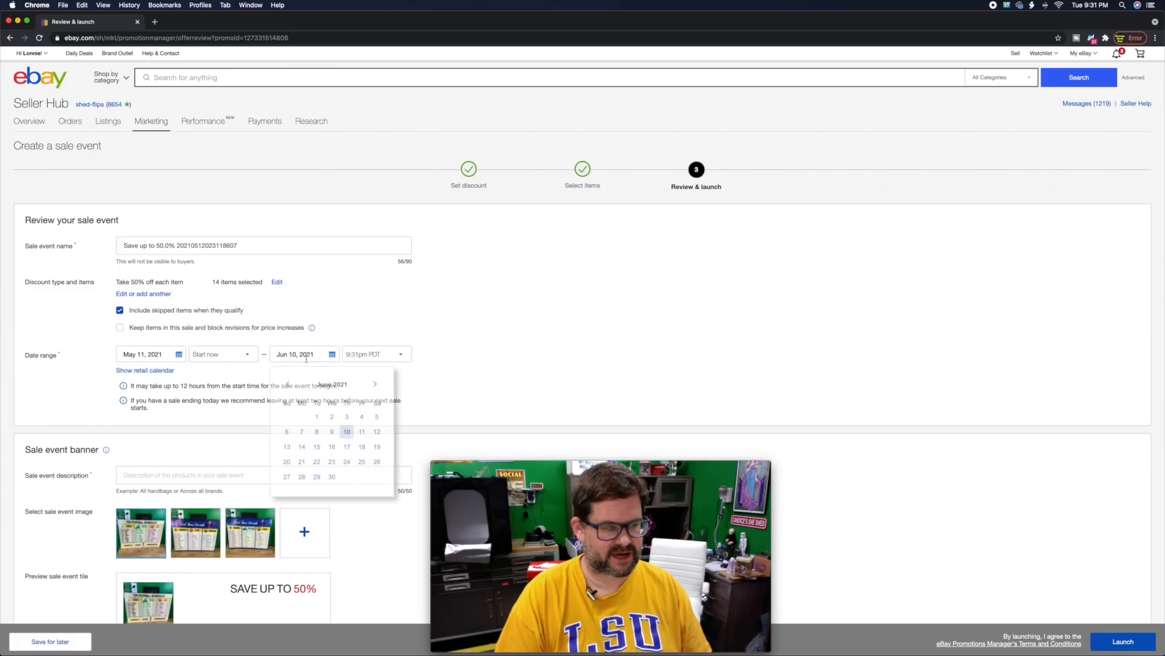
{"action": "left_click", "coordinate": [288, 383]}
{"action": "left_click", "coordinate": [286, 460]}
{"action": "left_click", "coordinate": [379, 354]}
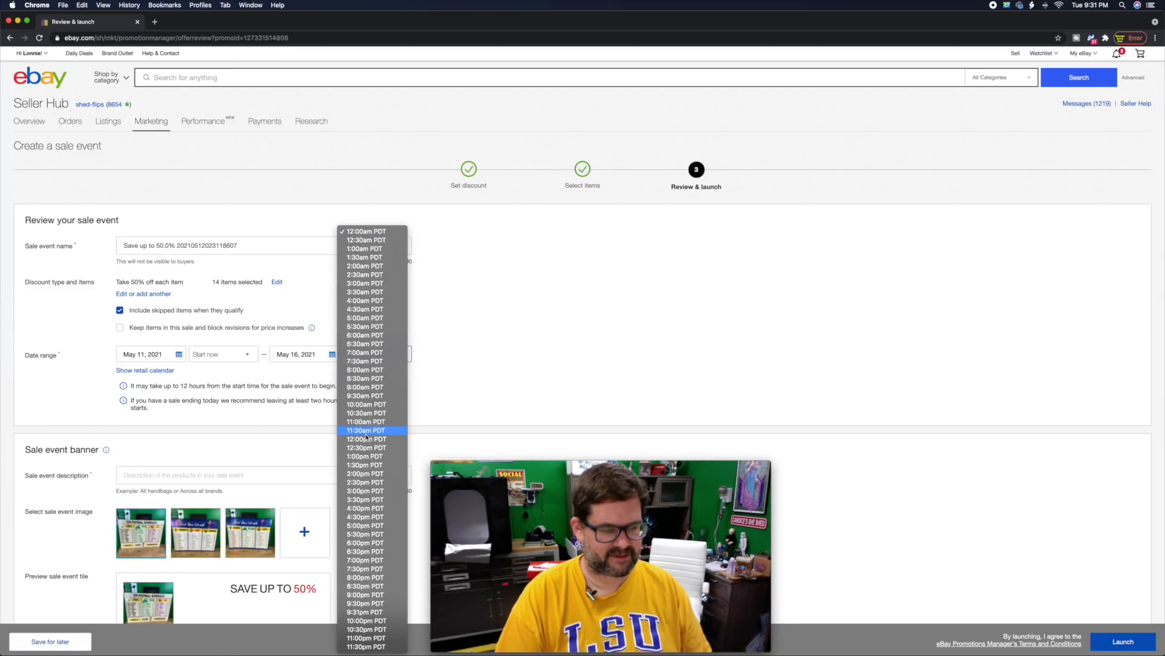
Step: Enter "50% OFF SALE !!" as the sale event description and launch the sale event
{"action": "left_click", "coordinate": [261, 490]}
{"action": "left_click", "coordinate": [259, 476]}
{"action": "type", "text": "50% OFF SALEW"}
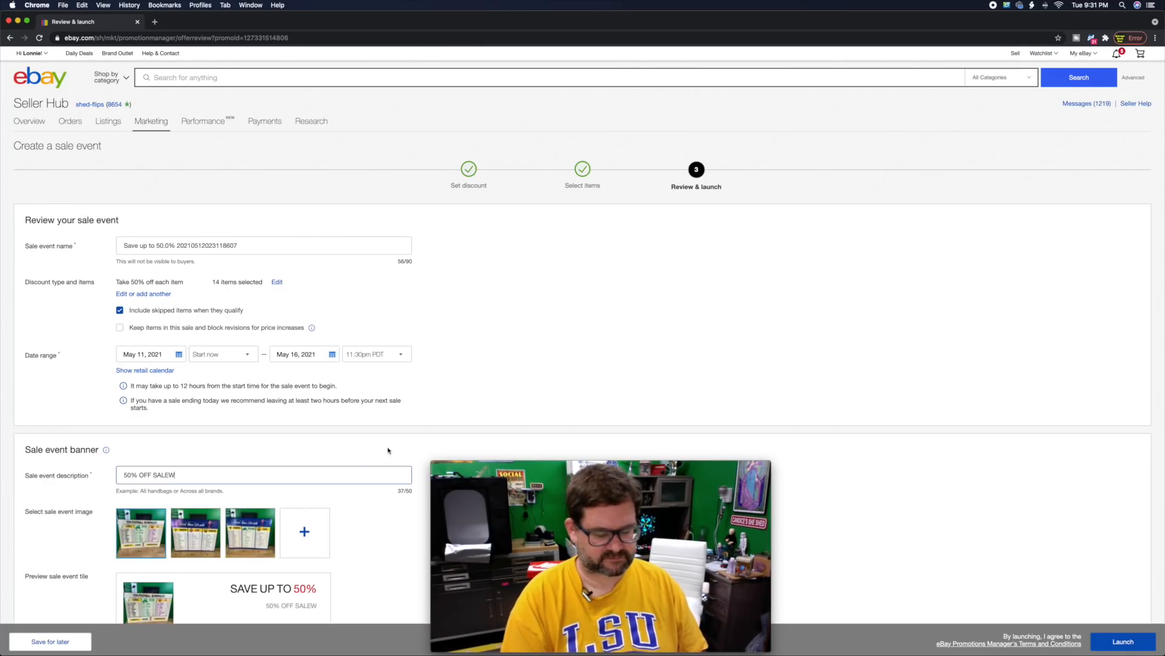
{"action": "key", "text": "BackSpace"}
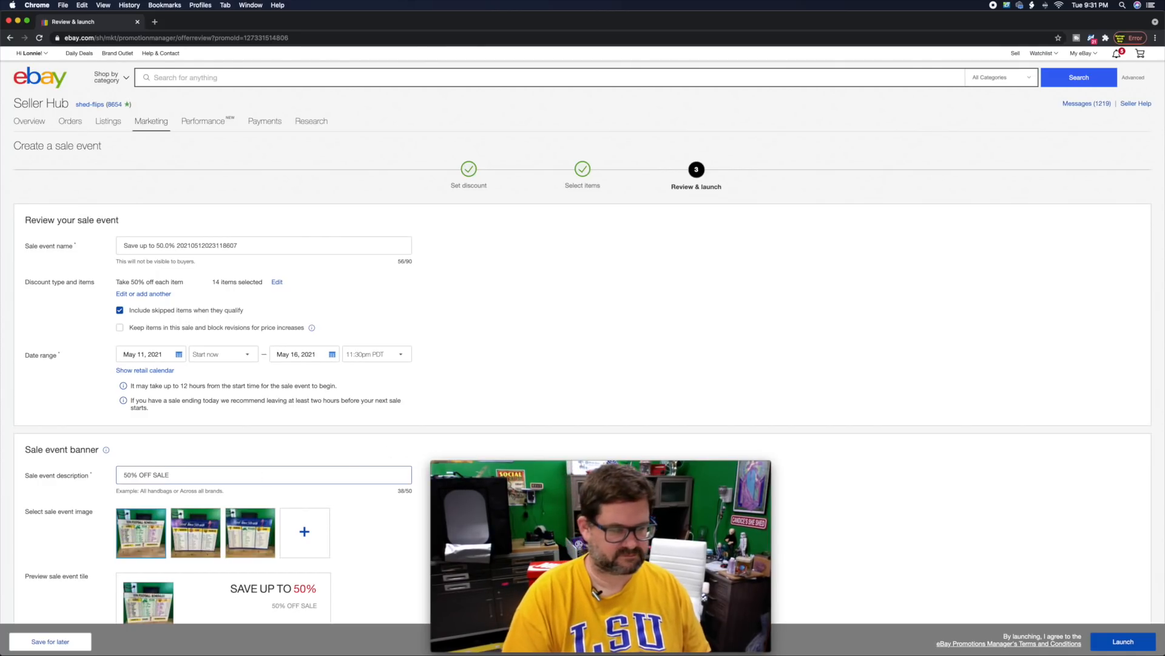
{"action": "type", "text": "!!"}
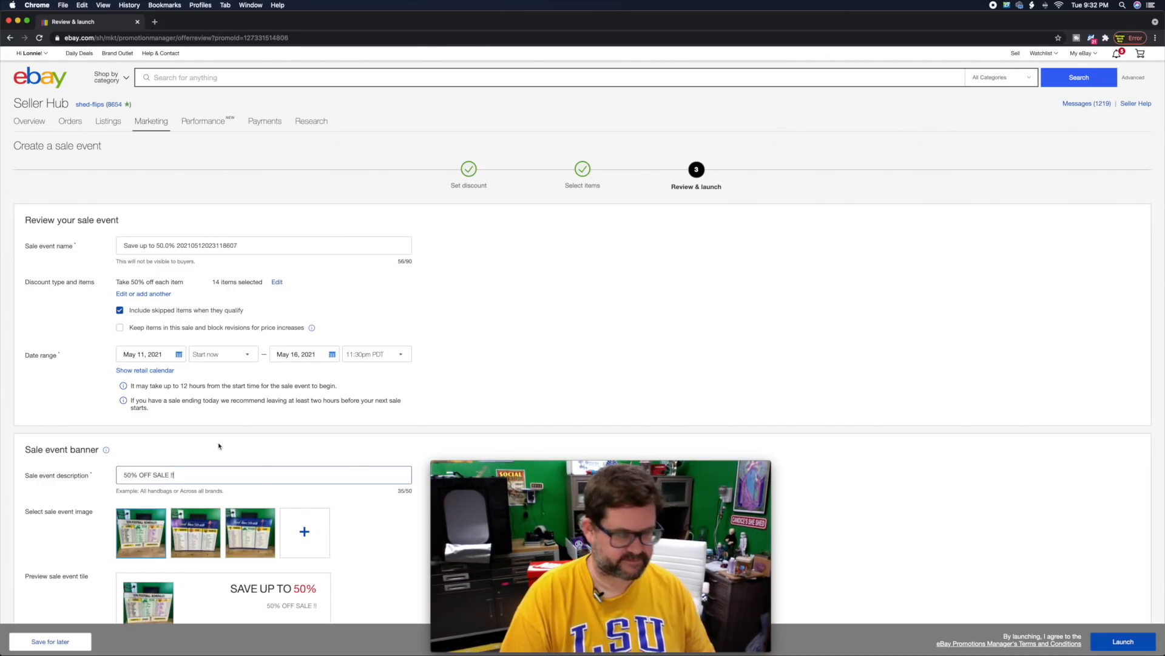
{"action": "left_click", "coordinate": [1123, 641]}
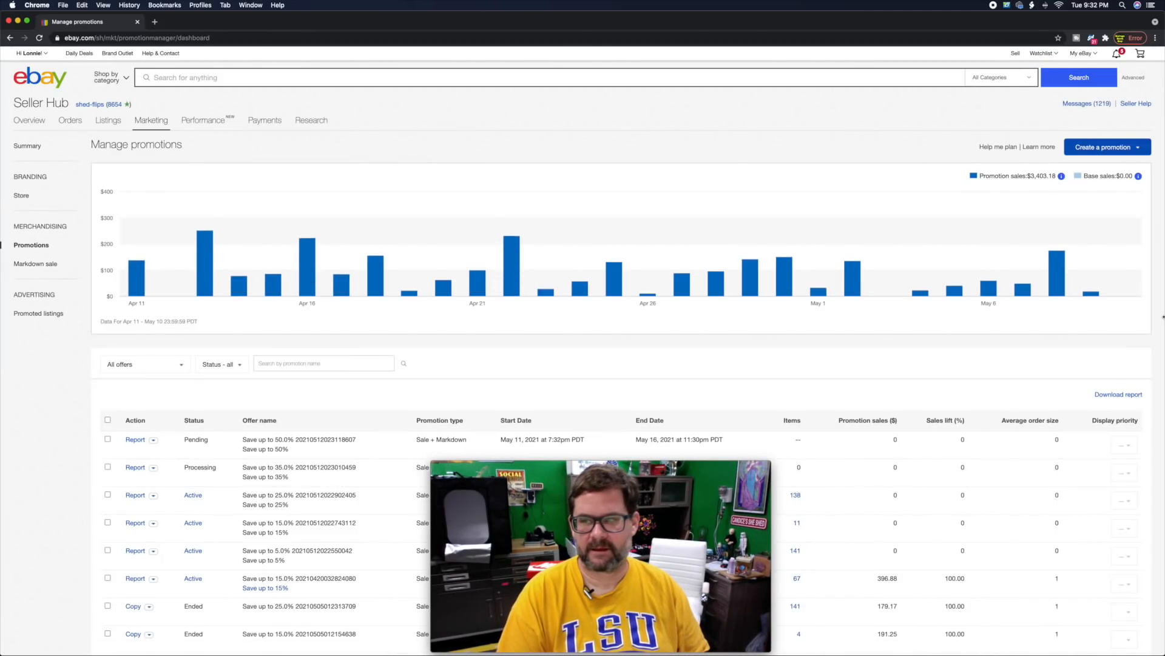
Step: Start another sale event + markdown promotion taking 60% off each item and choose to select individual items from the inventory
{"action": "left_click", "coordinate": [1115, 152]}
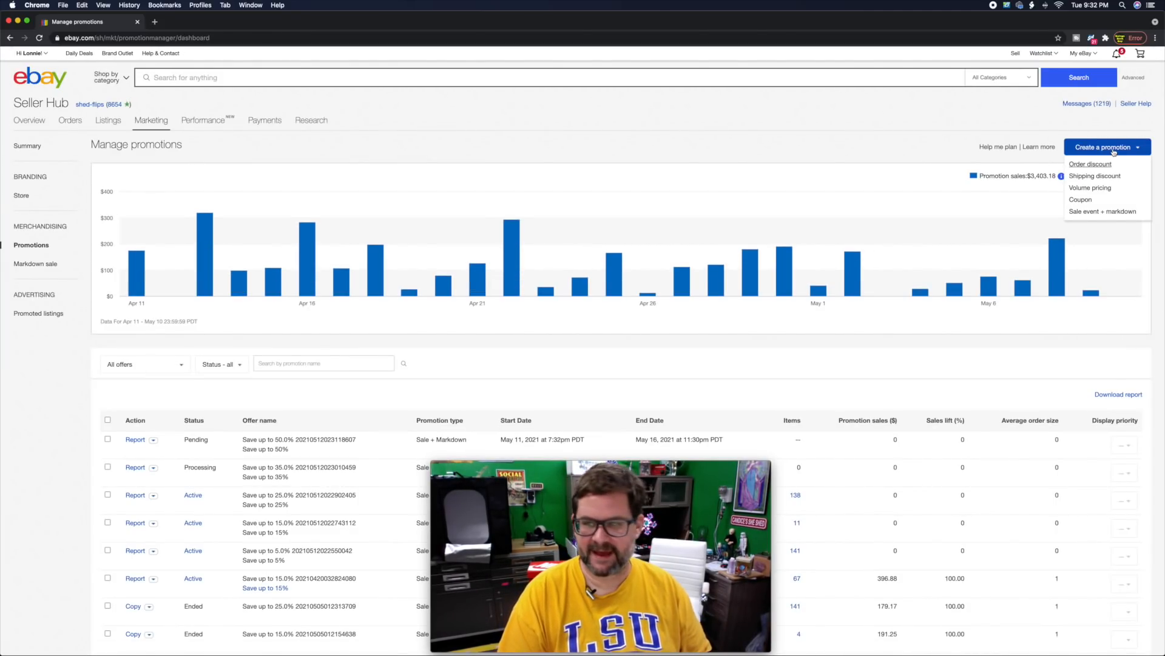
{"action": "left_click", "coordinate": [1102, 211]}
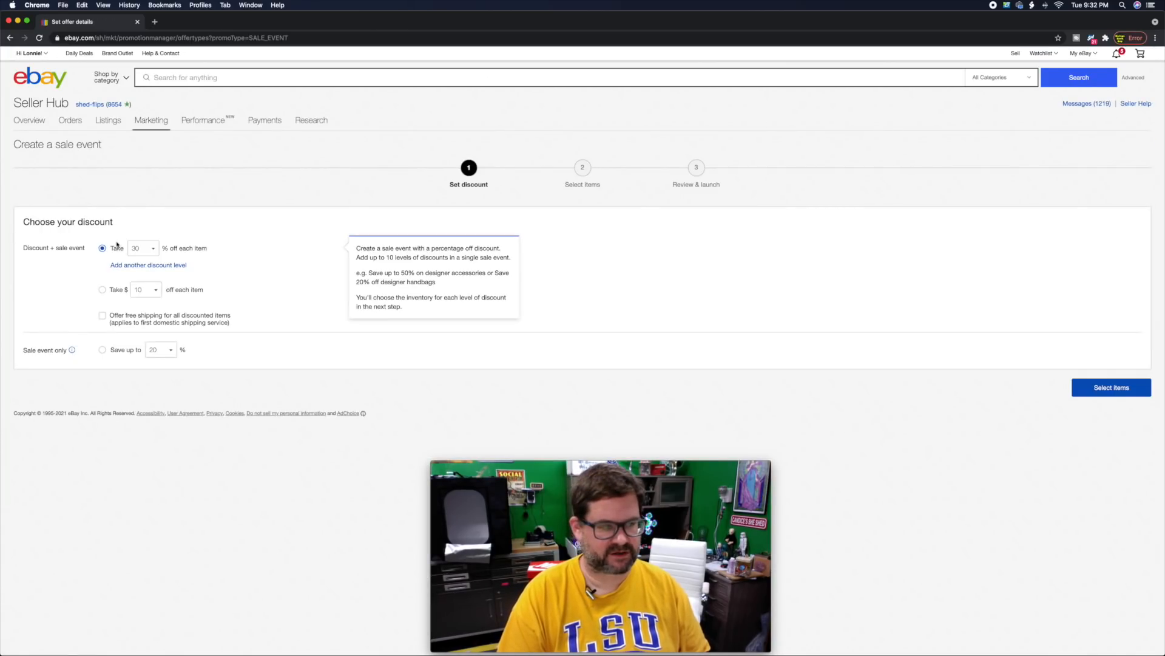
{"action": "left_click", "coordinate": [150, 253]}
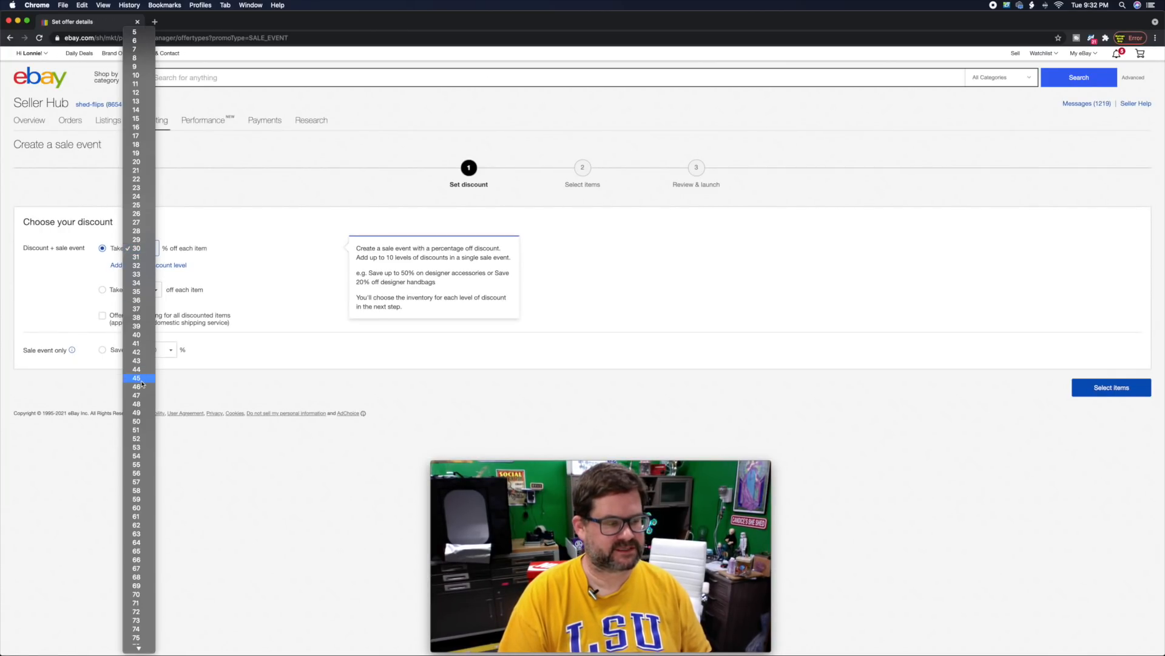
{"action": "left_click", "coordinate": [139, 507]}
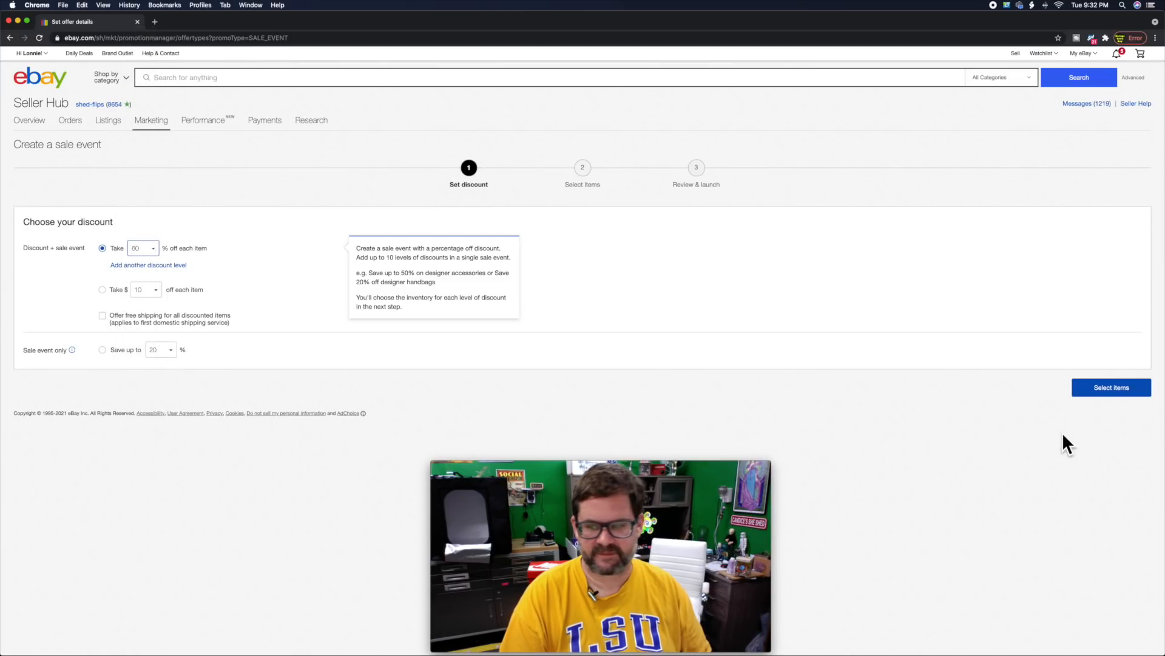
{"action": "left_click", "coordinate": [1092, 392]}
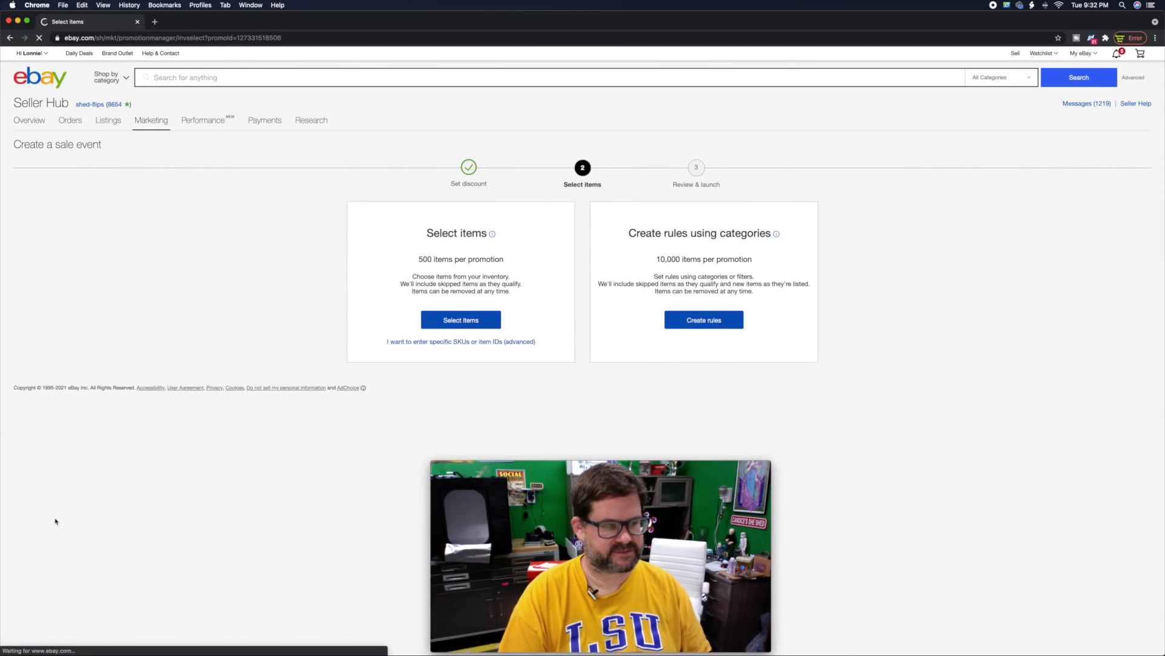
{"action": "left_click", "coordinate": [458, 320]}
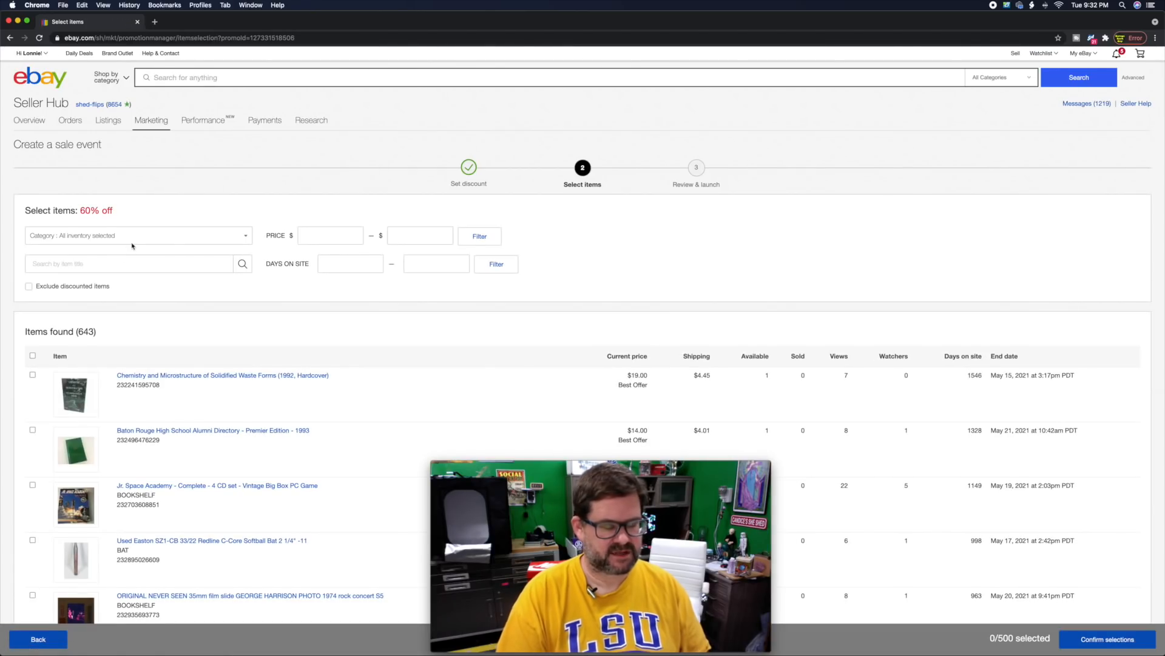
Step: Filter the inventory for the 60% sale to items with 541 to 10000 days on site
{"action": "left_click", "coordinate": [357, 263]}
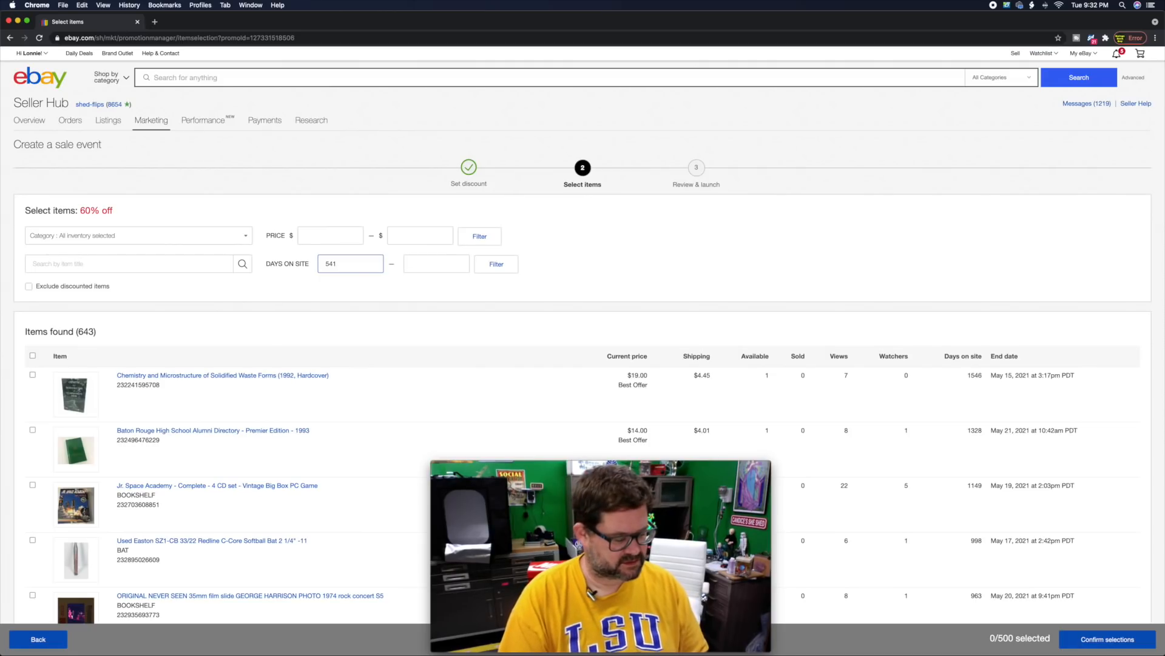
{"action": "key", "text": "Tab"}
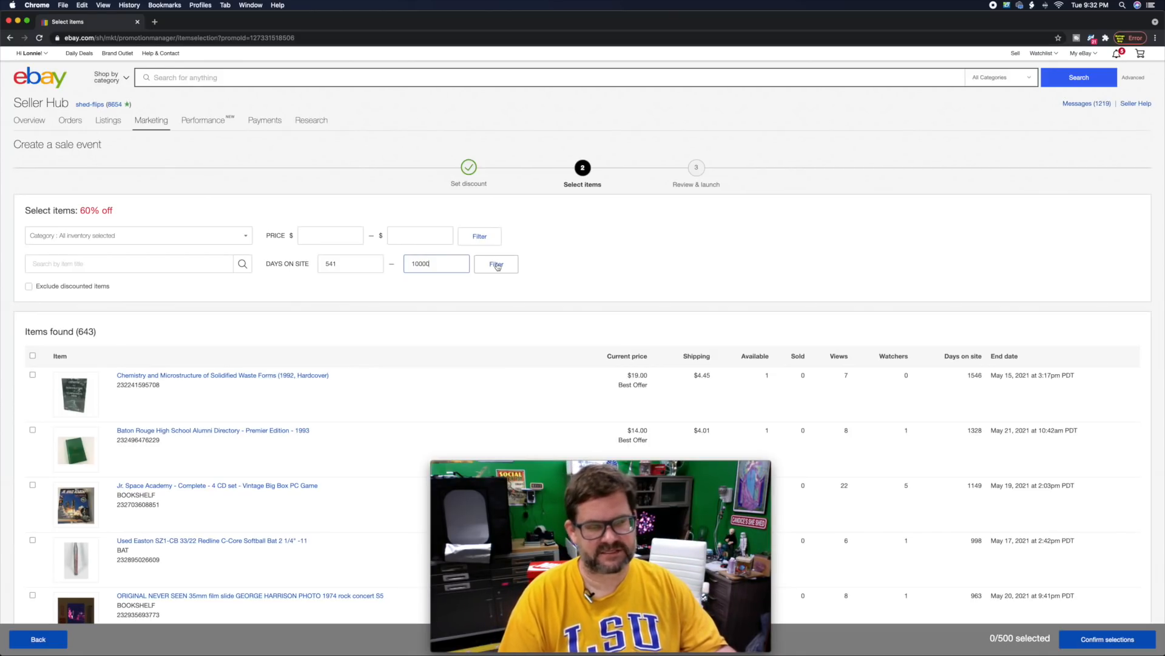
{"action": "left_click", "coordinate": [496, 265]}
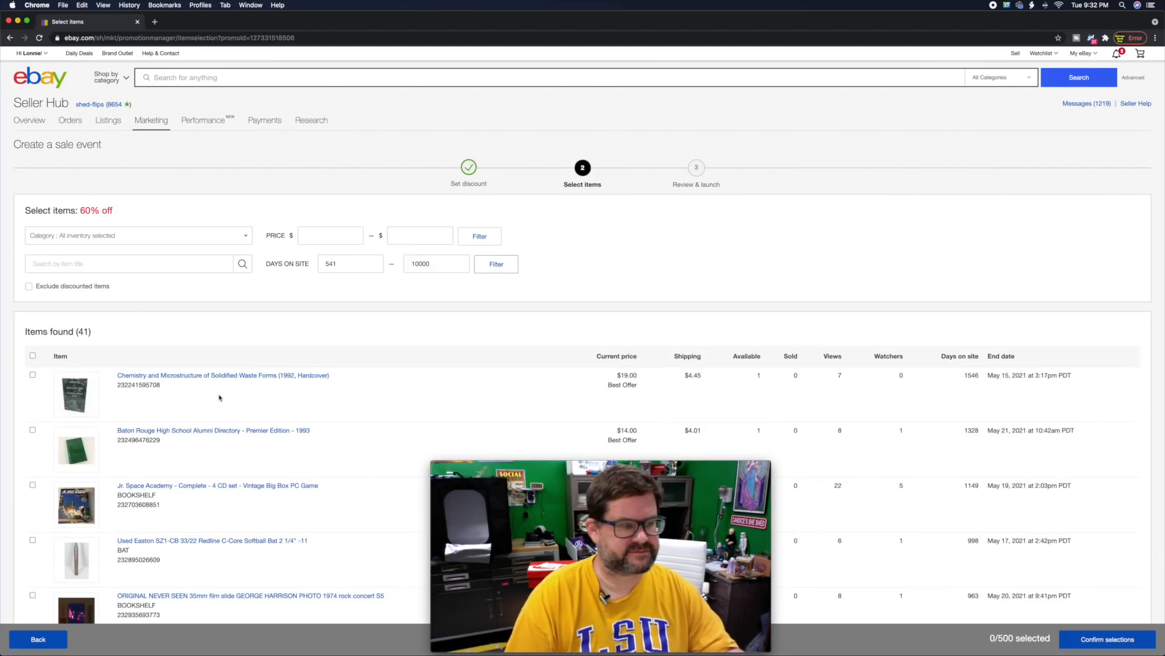
Step: Select all filtered items except the 1992 Solidified Waste Forms hardcover and the Baton Rouge High School Alumni Directory
{"action": "scroll", "coordinate": [127, 404], "scroll_direction": "down", "scroll_amount": 4}
{"action": "left_click", "coordinate": [33, 360]}
{"action": "scroll", "coordinate": [44, 417], "scroll_direction": "down", "scroll_amount": 4}
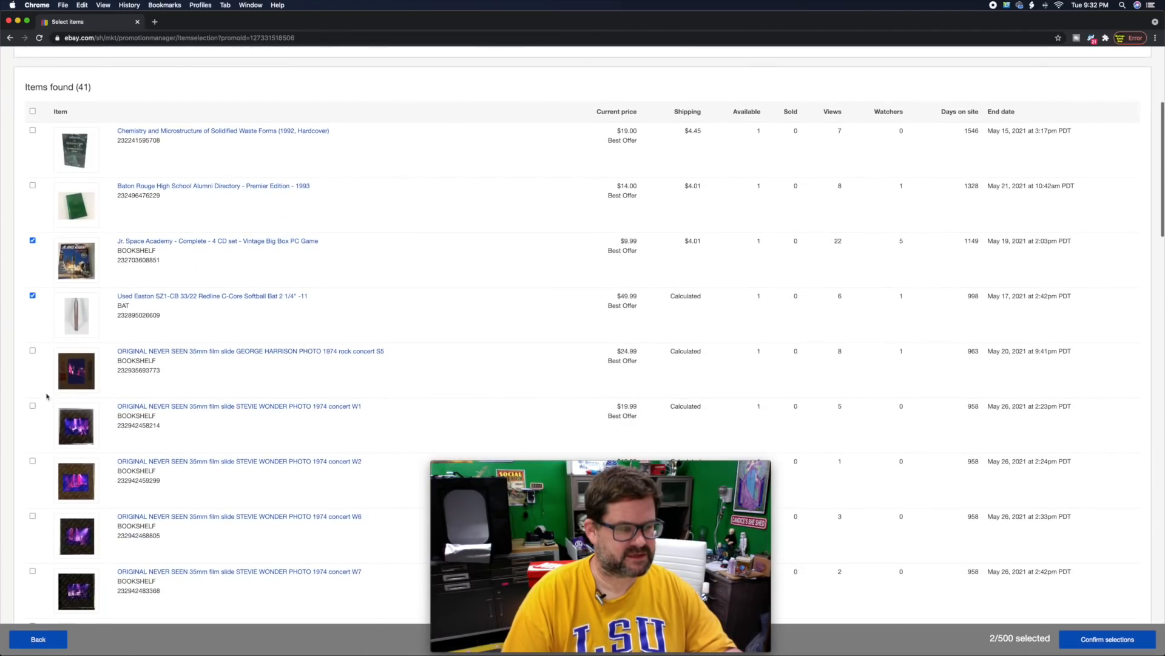
{"action": "left_click", "coordinate": [32, 111]}
{"action": "left_click", "coordinate": [33, 129]}
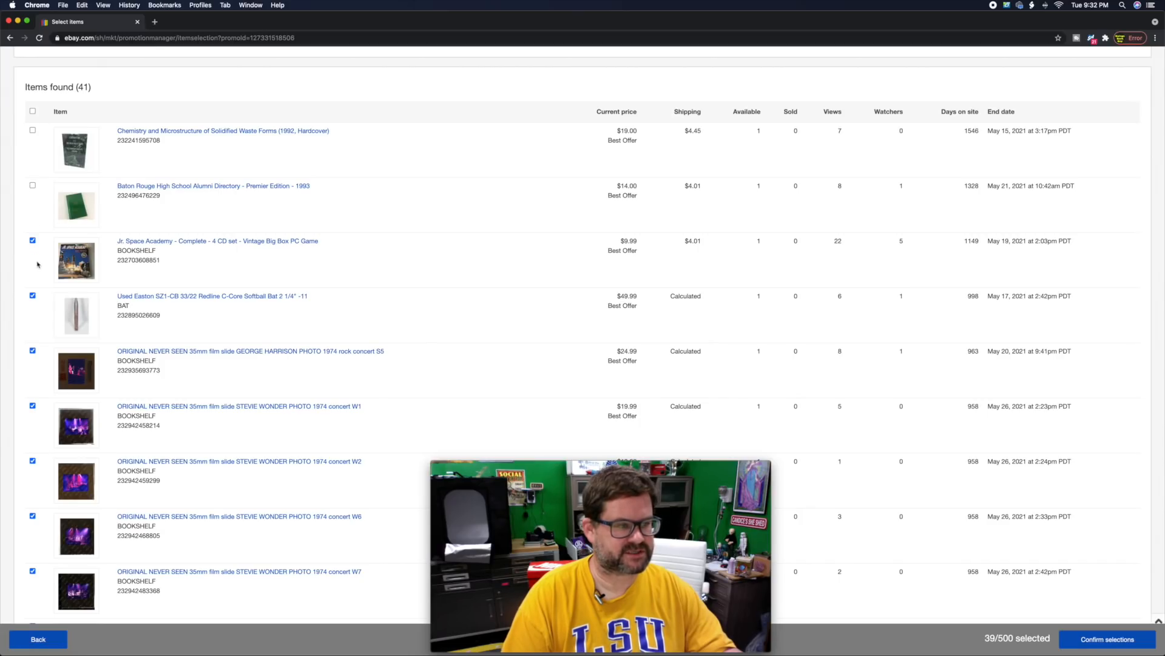
Step: Exclude the VTG LSU Tigers Football "Sunday Morning Quarterback" poster from the selected sale items
{"action": "scroll", "coordinate": [140, 334], "scroll_direction": "down", "scroll_amount": 5}
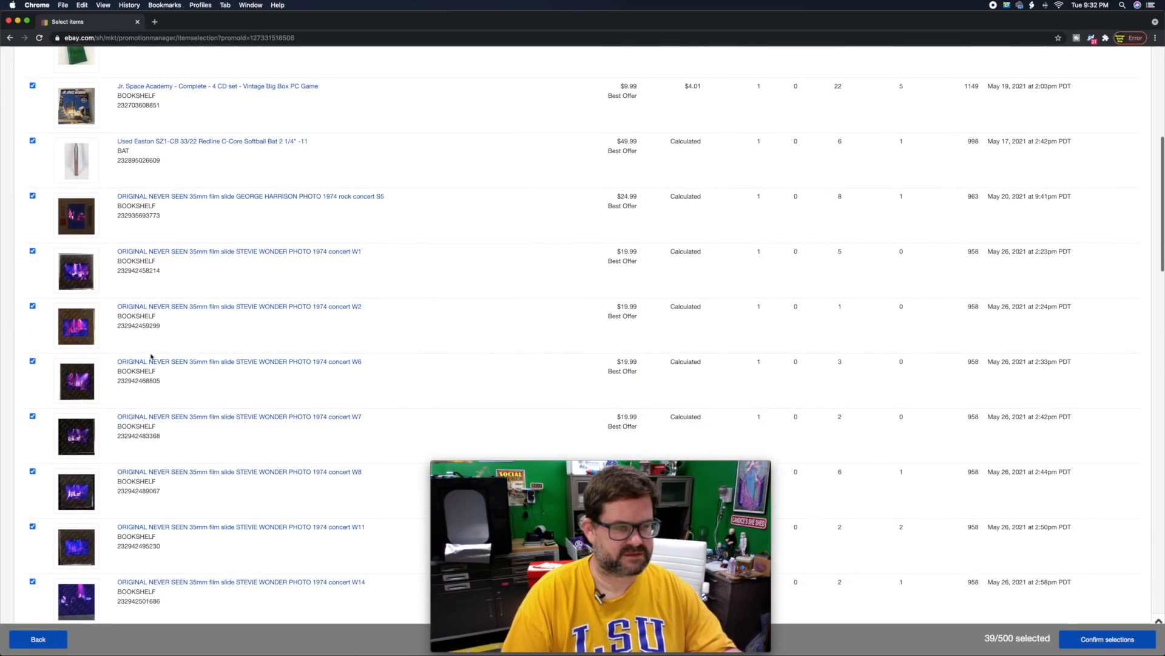
{"action": "scroll", "coordinate": [246, 374], "scroll_direction": "down", "scroll_amount": 7}
{"action": "scroll", "coordinate": [246, 374], "scroll_direction": "down", "scroll_amount": 6}
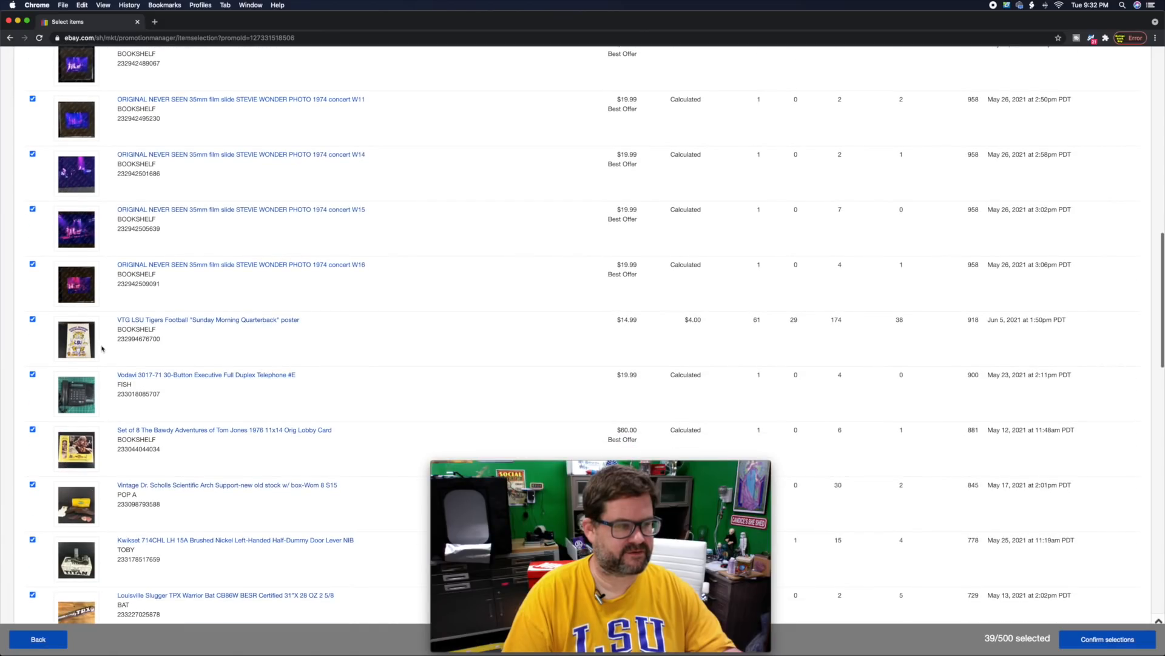
{"action": "left_click", "coordinate": [32, 319]}
Step: Exclude the LSU Tigers tankini swimsuit and the LSU Splash Guards set from the selected sale items
{"action": "scroll", "coordinate": [159, 352], "scroll_direction": "down", "scroll_amount": 3}
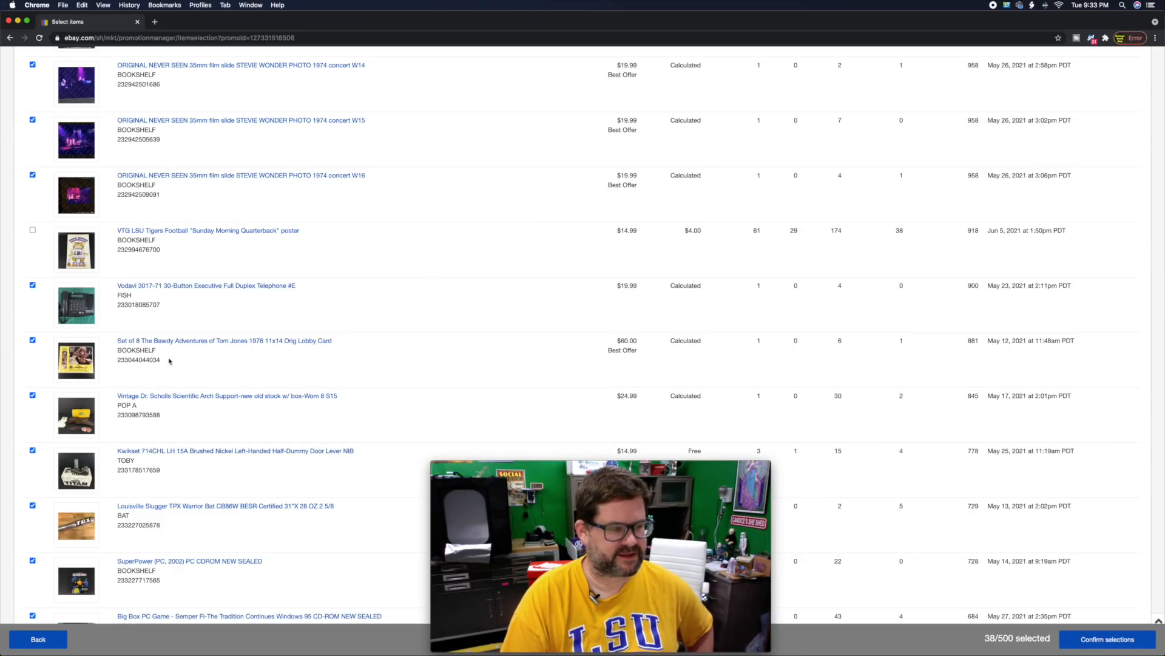
{"action": "scroll", "coordinate": [169, 361], "scroll_direction": "down", "scroll_amount": 3}
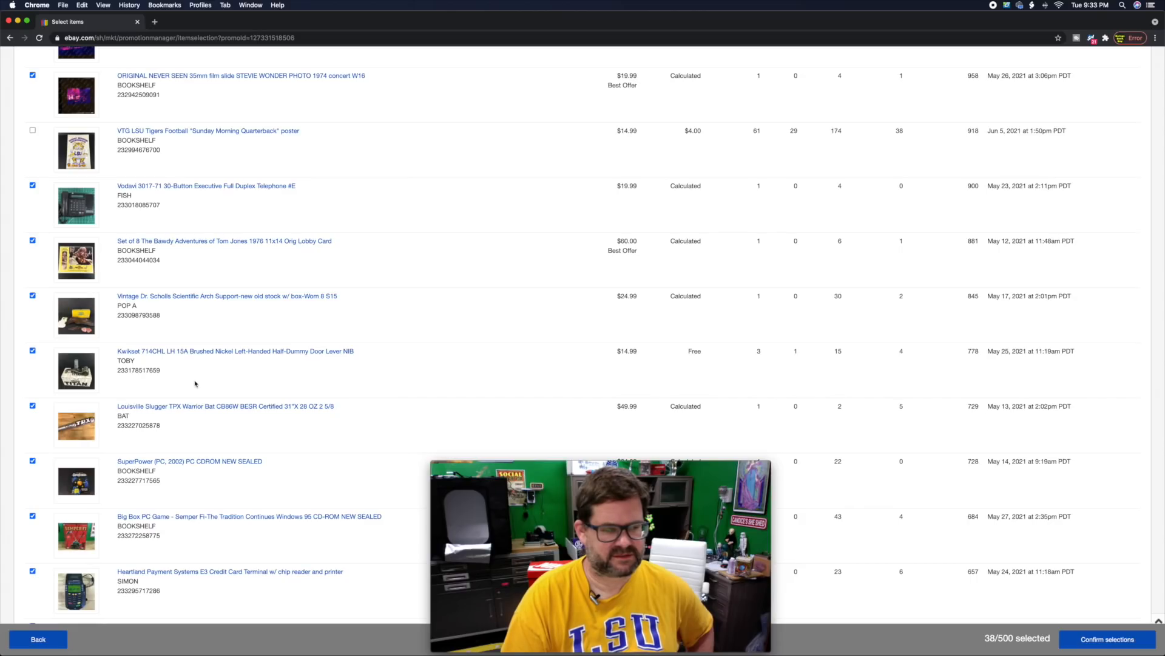
{"action": "scroll", "coordinate": [180, 378], "scroll_direction": "down", "scroll_amount": 6}
{"action": "scroll", "coordinate": [180, 377], "scroll_direction": "down", "scroll_amount": 3}
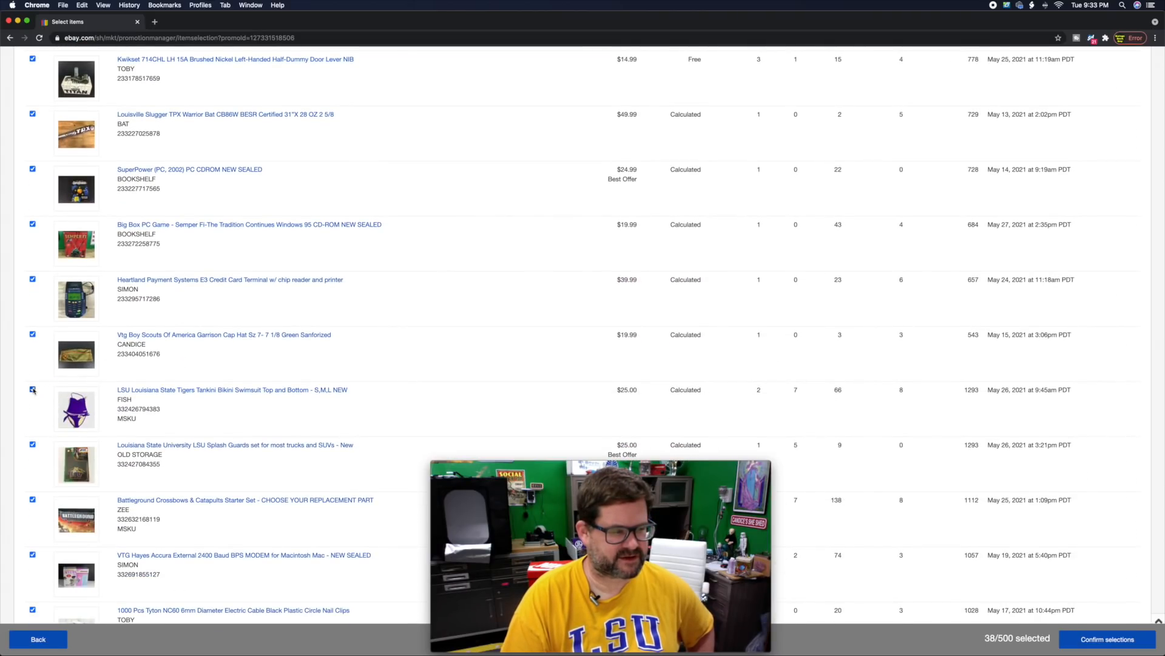
{"action": "scroll", "coordinate": [177, 370], "scroll_direction": "down", "scroll_amount": 4}
{"action": "left_click", "coordinate": [33, 332]}
Step: Check the rest of the items selected for the 60% sale event, then confirm and save them for review
{"action": "scroll", "coordinate": [203, 383], "scroll_direction": "down", "scroll_amount": 4}
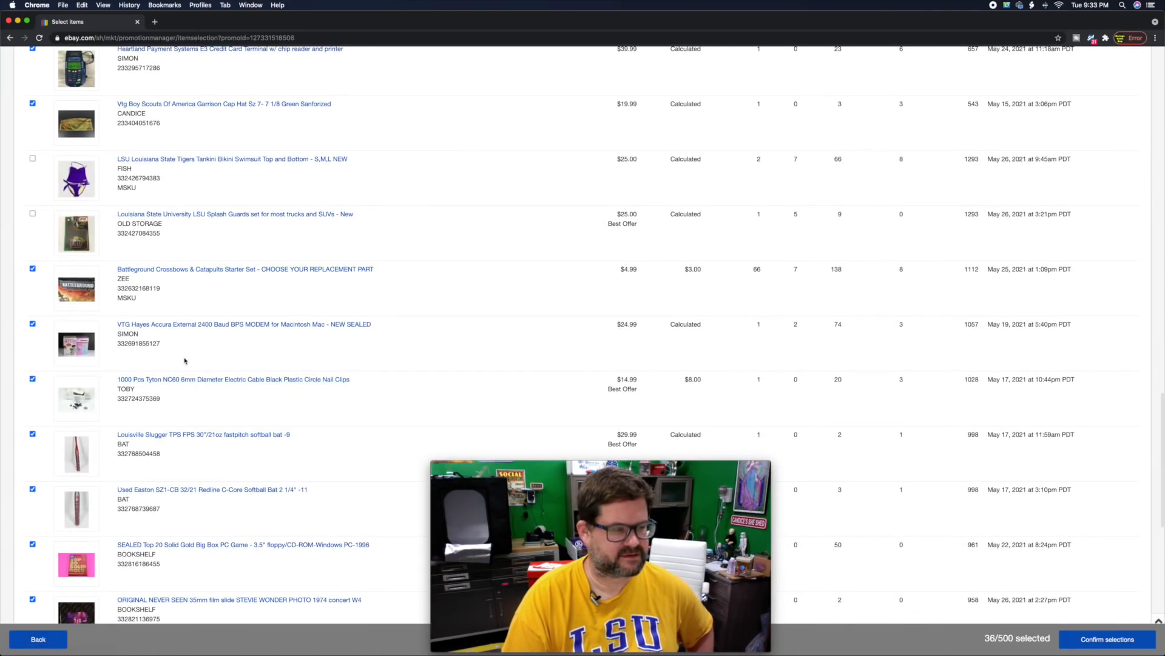
{"action": "scroll", "coordinate": [172, 376], "scroll_direction": "down", "scroll_amount": 4}
{"action": "scroll", "coordinate": [171, 375], "scroll_direction": "down", "scroll_amount": 5}
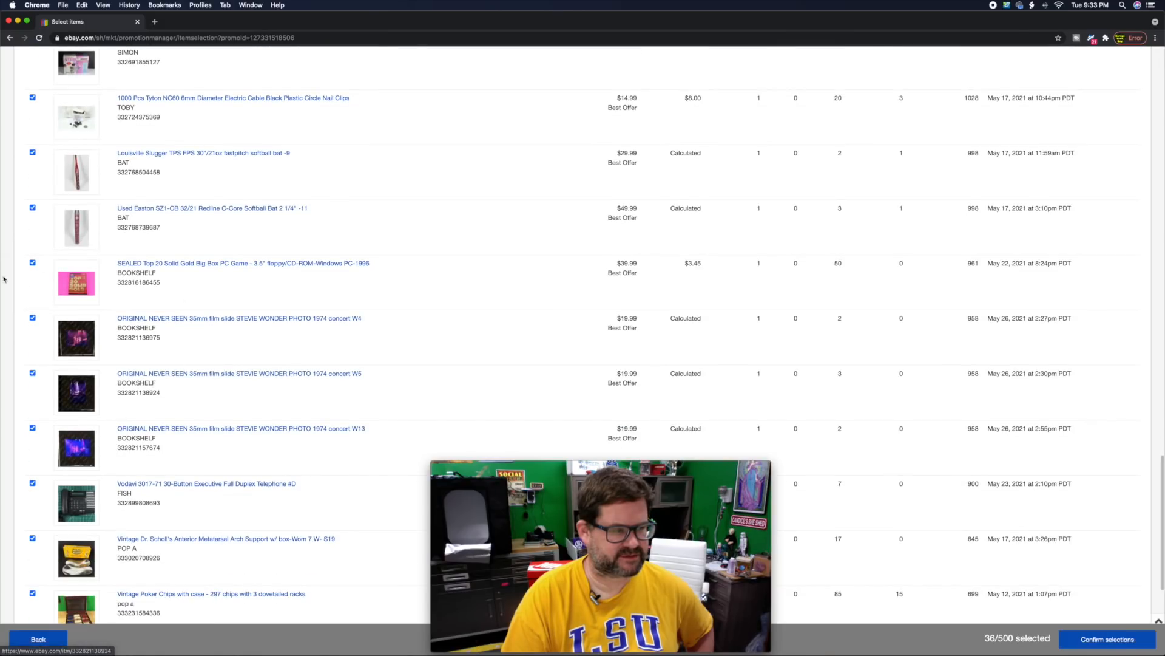
{"action": "scroll", "coordinate": [159, 385], "scroll_direction": "down", "scroll_amount": 6}
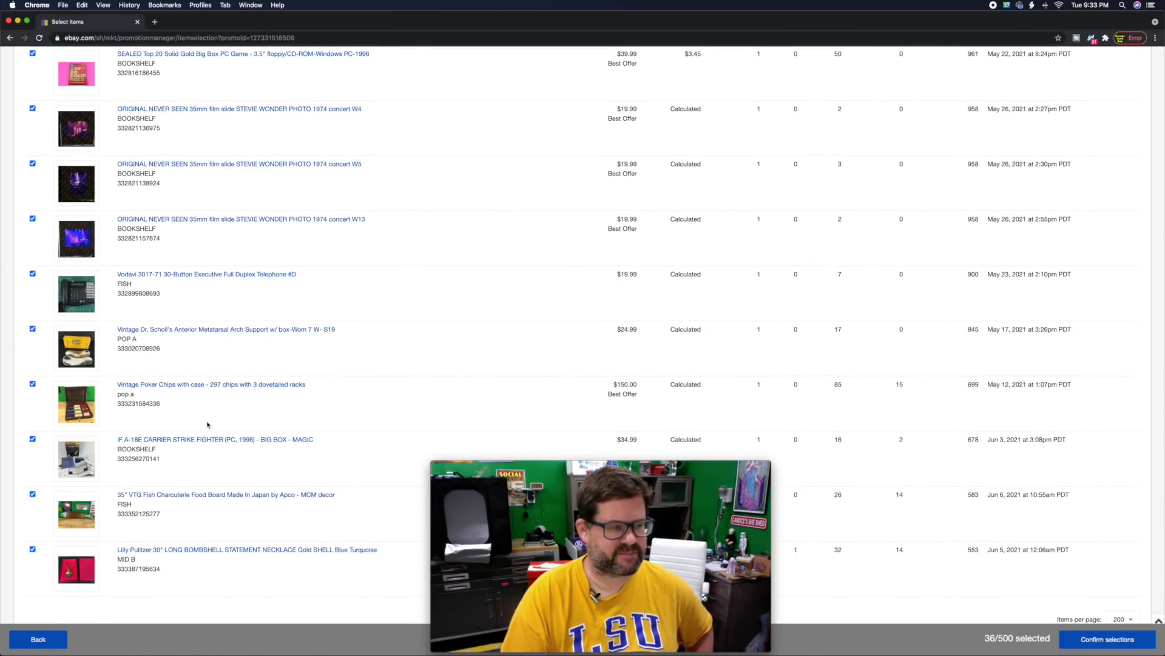
{"action": "scroll", "coordinate": [209, 424], "scroll_direction": "down", "scroll_amount": 3}
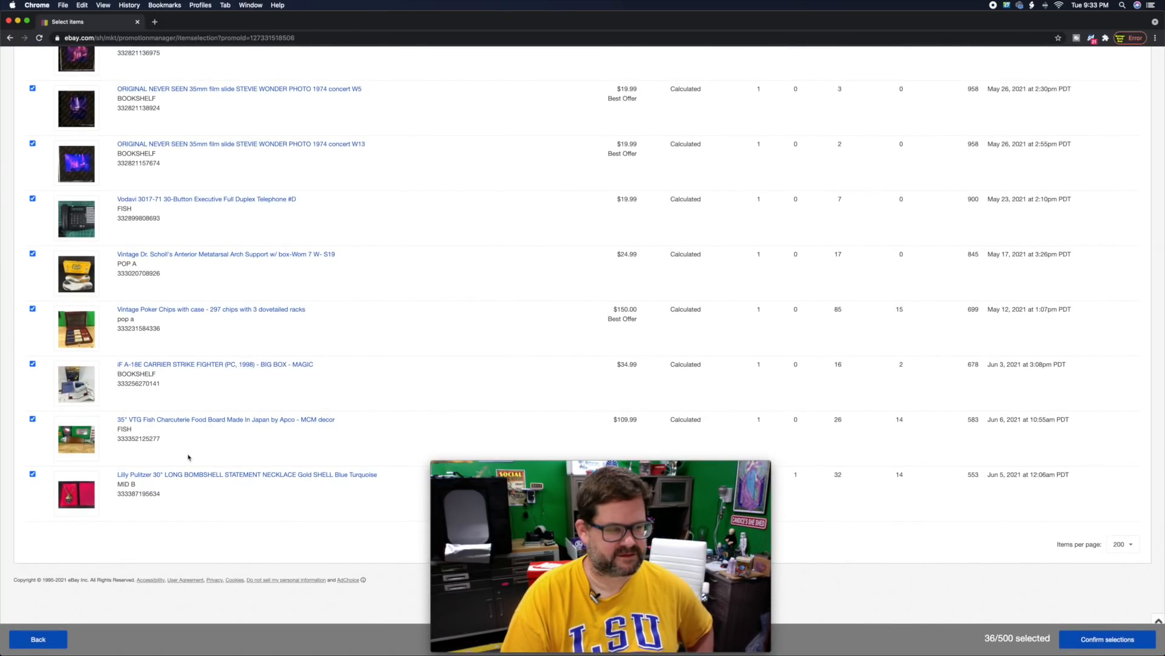
{"action": "scroll", "coordinate": [221, 451], "scroll_direction": "up", "scroll_amount": 8}
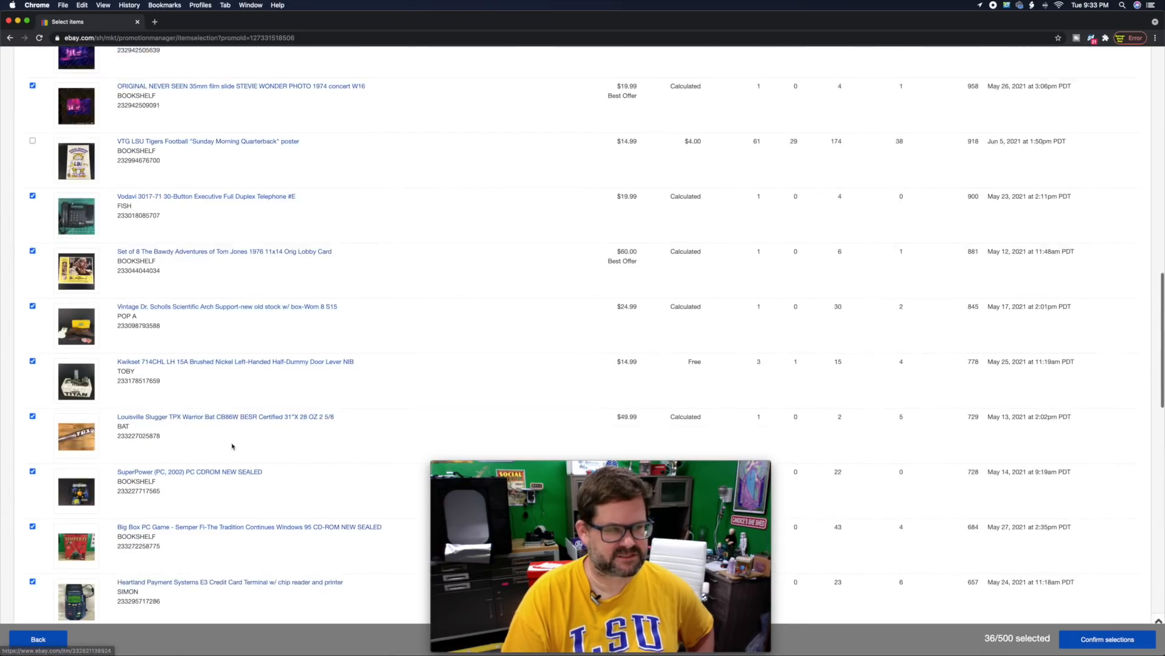
{"action": "scroll", "coordinate": [221, 452], "scroll_direction": "down", "scroll_amount": 8}
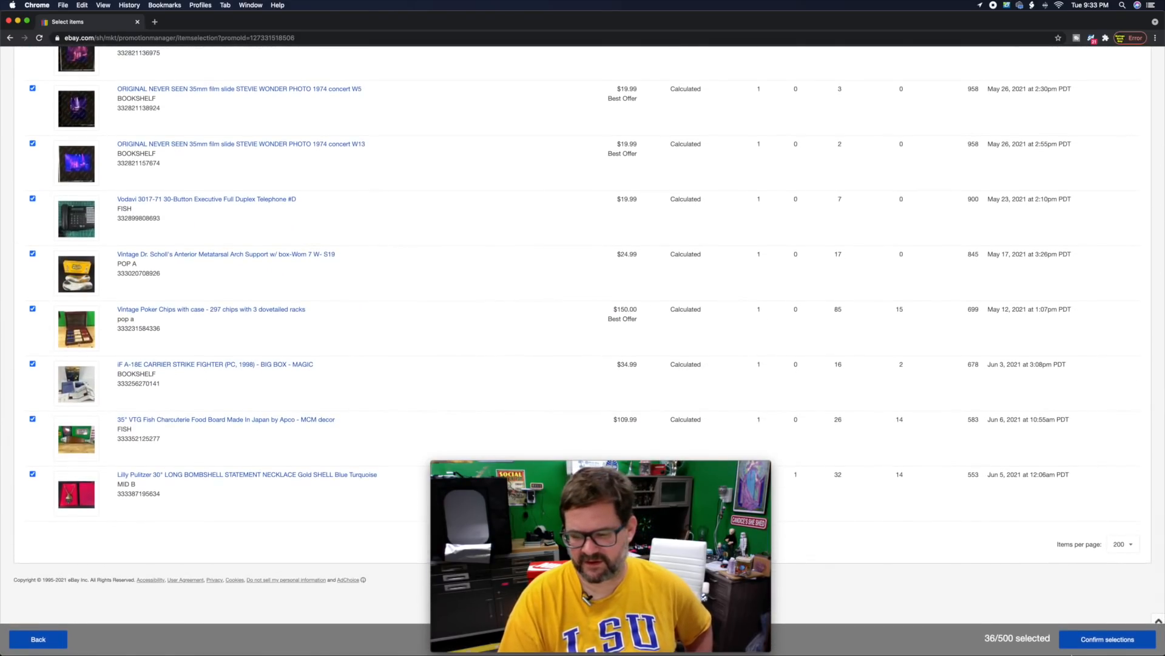
{"action": "left_click", "coordinate": [1081, 642]}
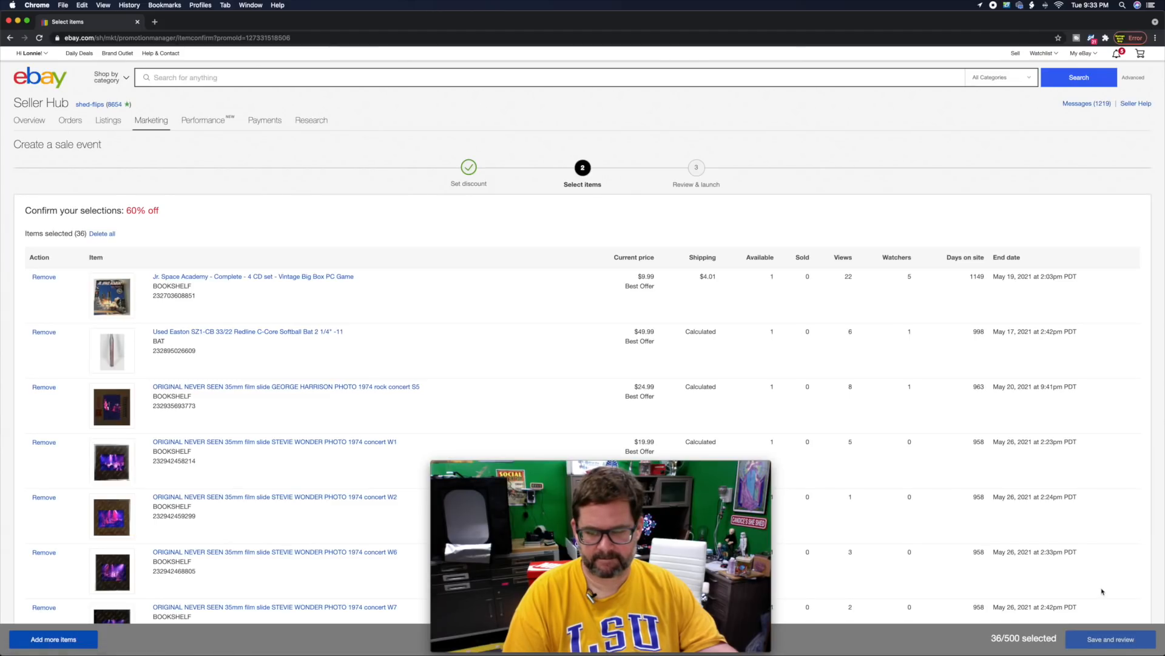
{"action": "scroll", "coordinate": [1123, 639], "scroll_direction": "down", "scroll_amount": 1}
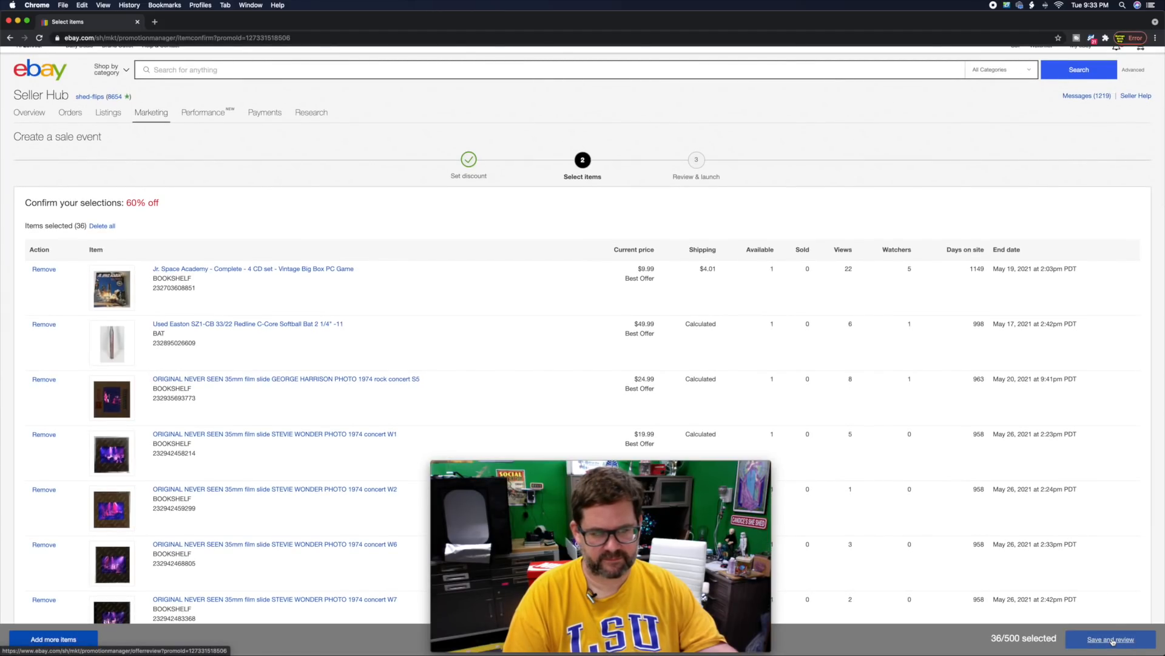
{"action": "left_click", "coordinate": [1113, 639]}
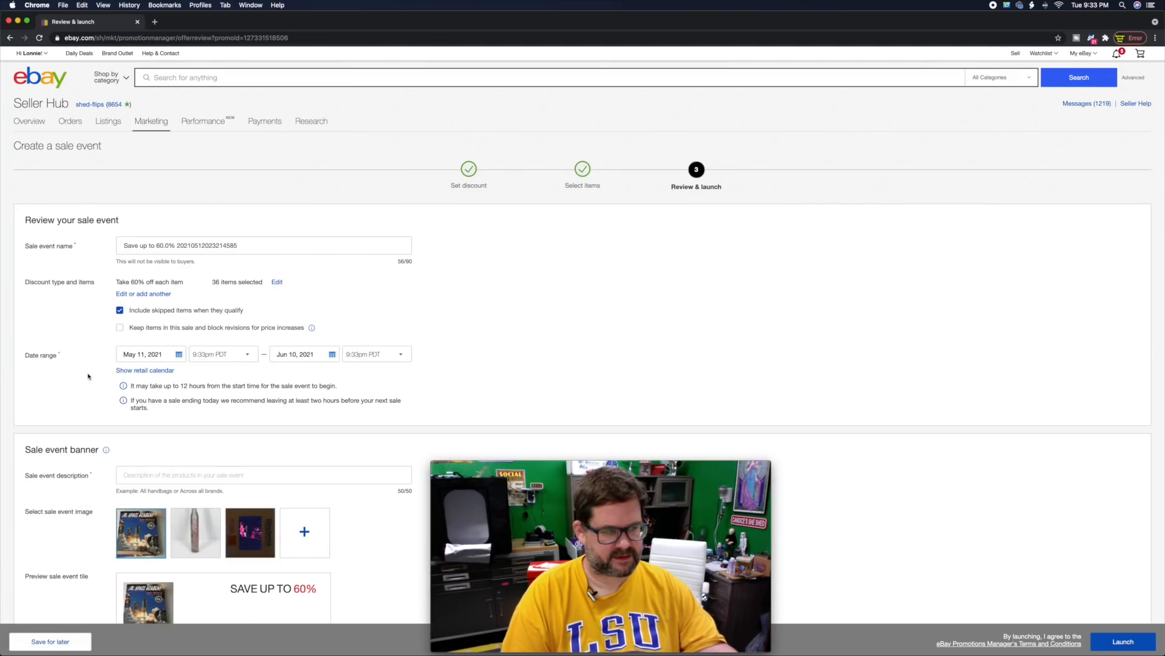
Step: Schedule the 60% sale event to start now and end on May 16, 2021 at 11:30pm PDT
{"action": "left_click", "coordinate": [209, 354]}
{"action": "left_click", "coordinate": [206, 313]}
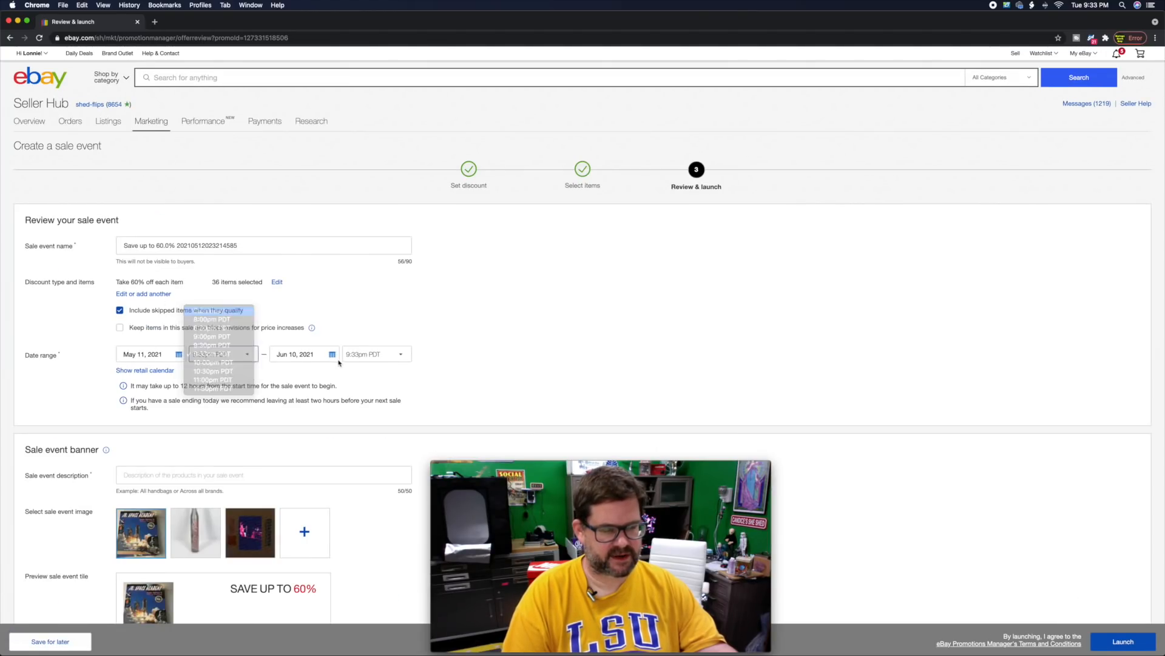
{"action": "left_click", "coordinate": [330, 354]}
{"action": "left_click", "coordinate": [287, 384]}
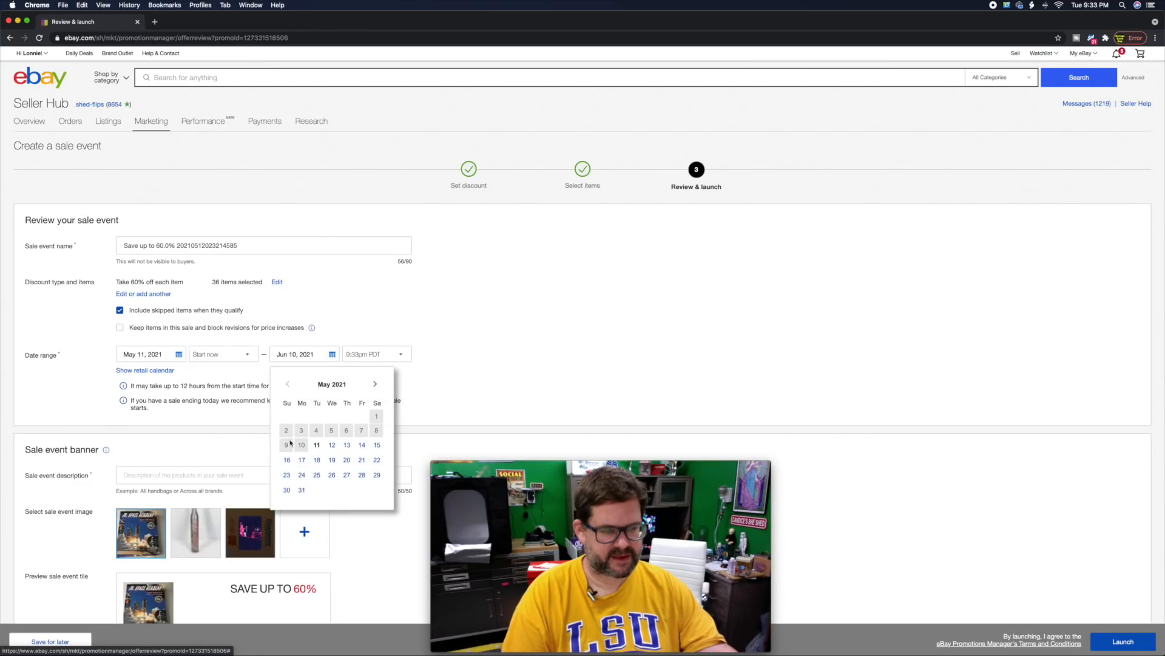
{"action": "left_click", "coordinate": [286, 461]}
{"action": "left_click", "coordinate": [381, 354]}
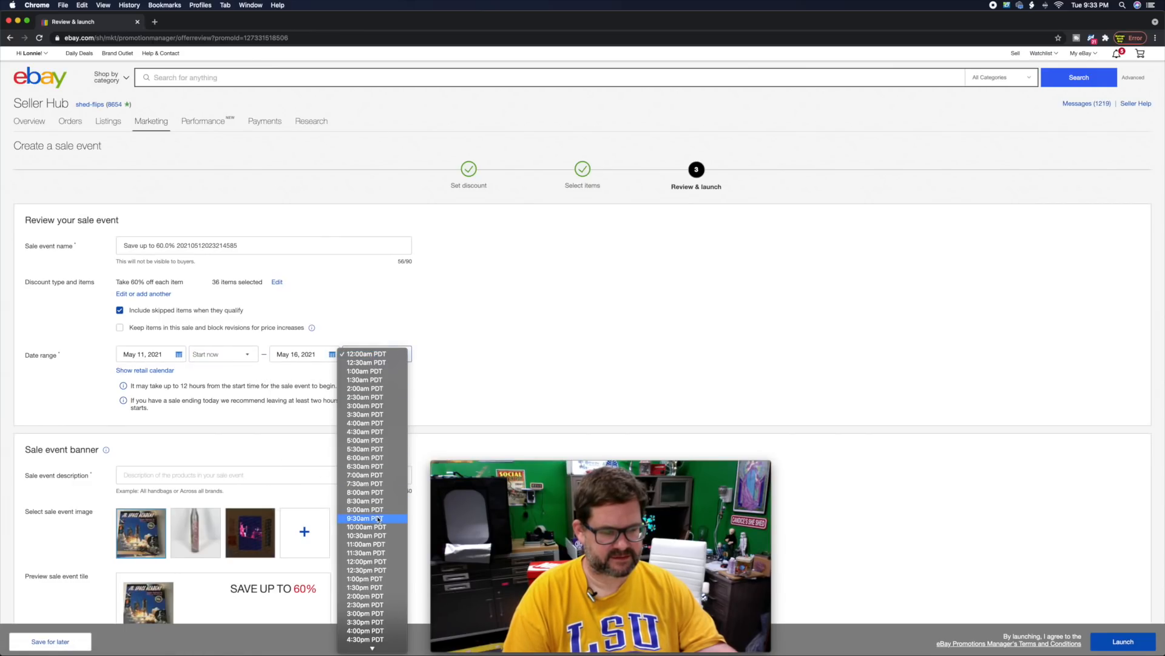
{"action": "scroll", "coordinate": [364, 519], "scroll_direction": "down", "scroll_amount": 3}
{"action": "left_click", "coordinate": [366, 646]}
Step: Enter "60% OFF SALE" as the sale event description and launch the sale event
{"action": "left_click", "coordinate": [233, 475]}
{"action": "type", "text": "60%"}
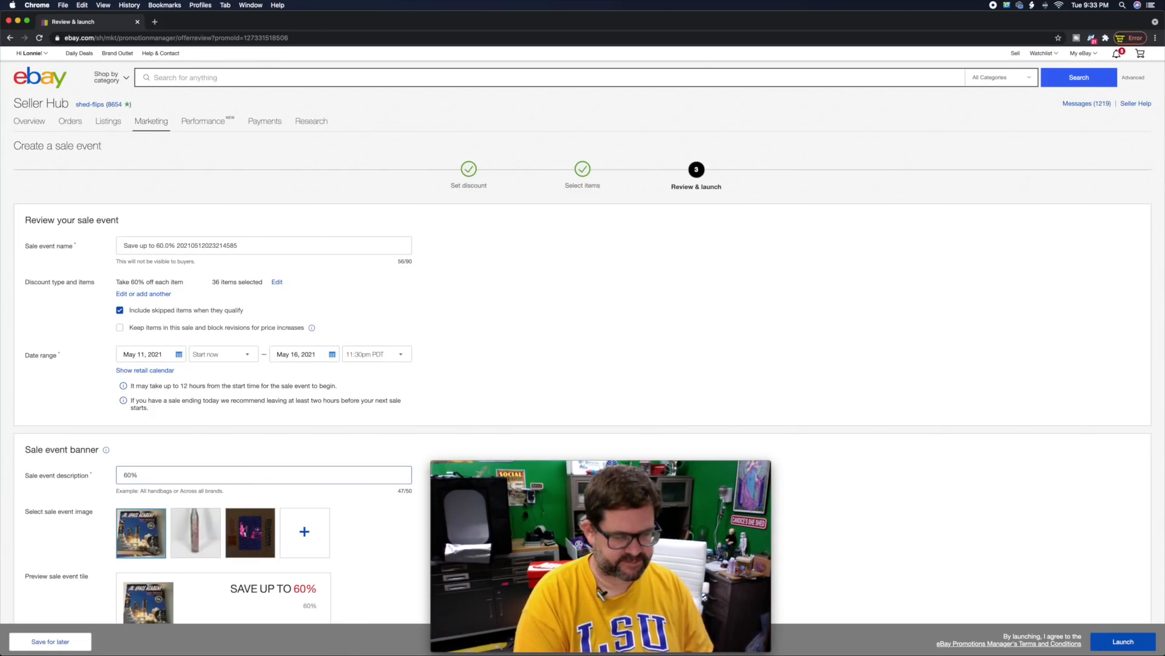
{"action": "type", "text": " OFF SALE"}
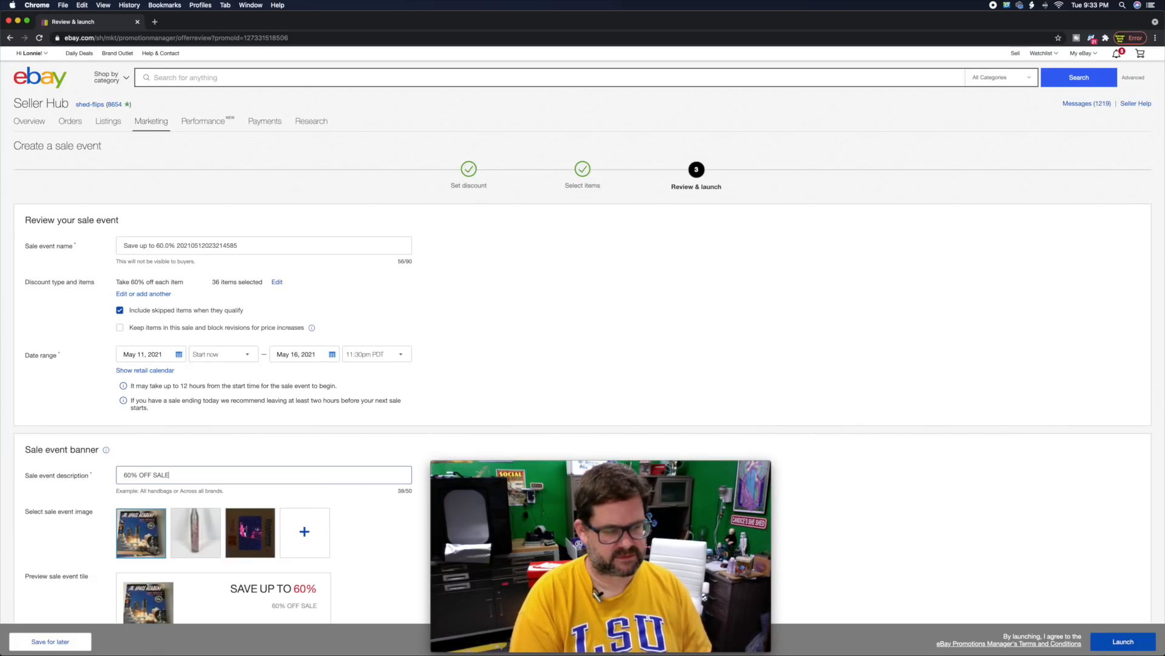
{"action": "scroll", "coordinate": [360, 416], "scroll_direction": "down", "scroll_amount": 3}
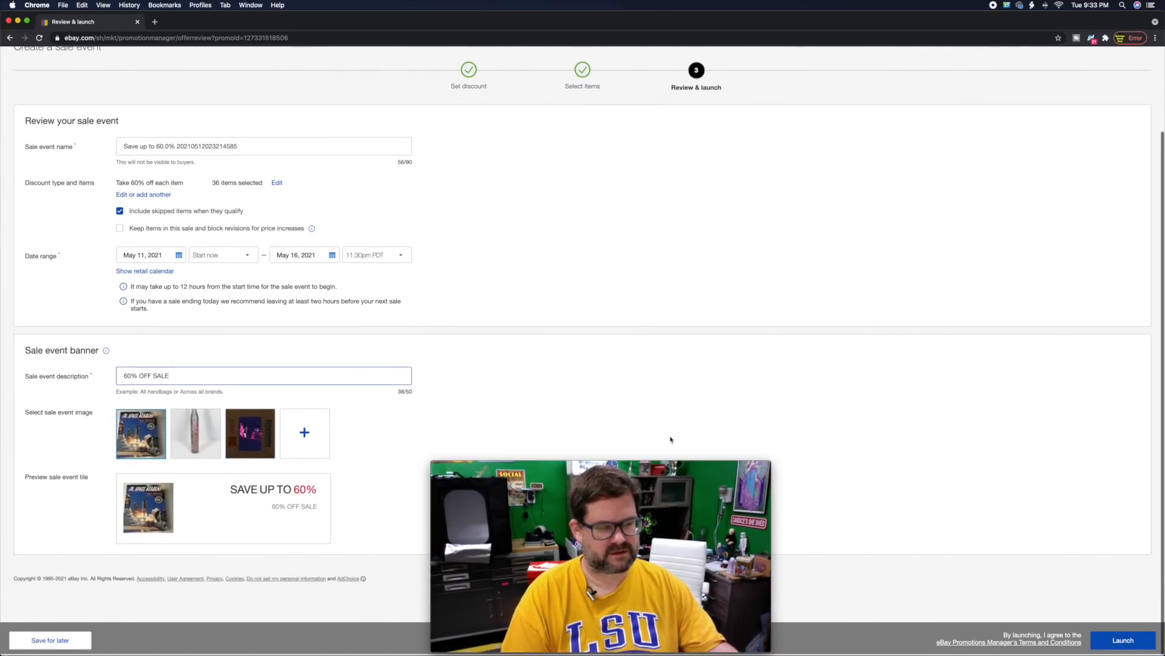
{"action": "left_click", "coordinate": [1117, 642]}
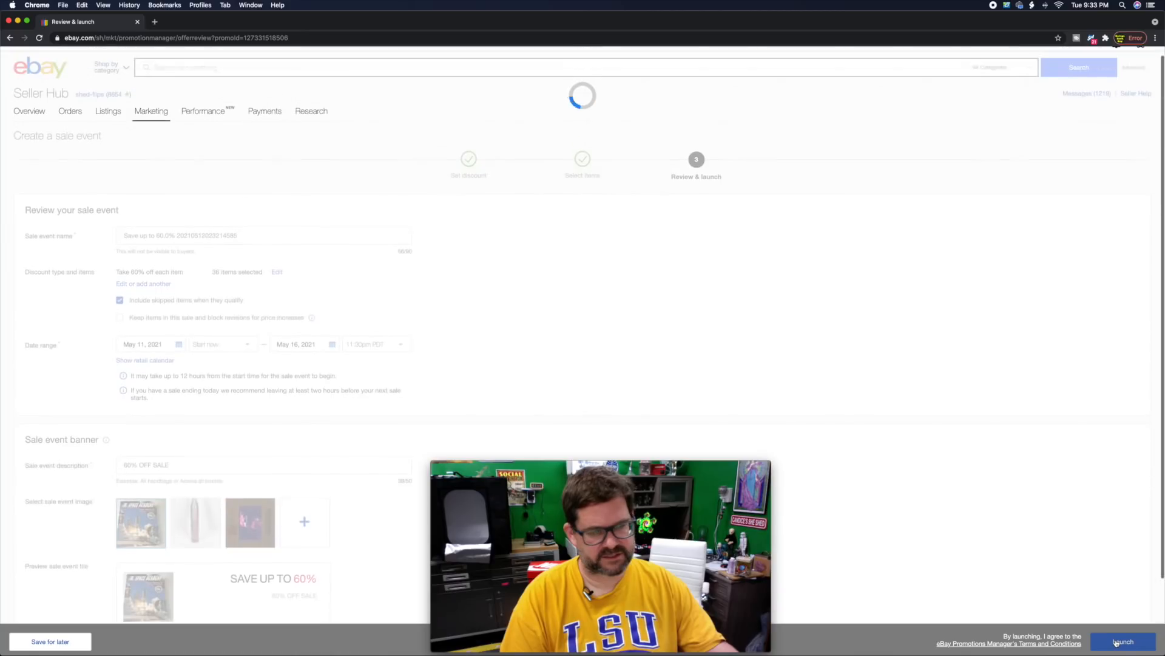